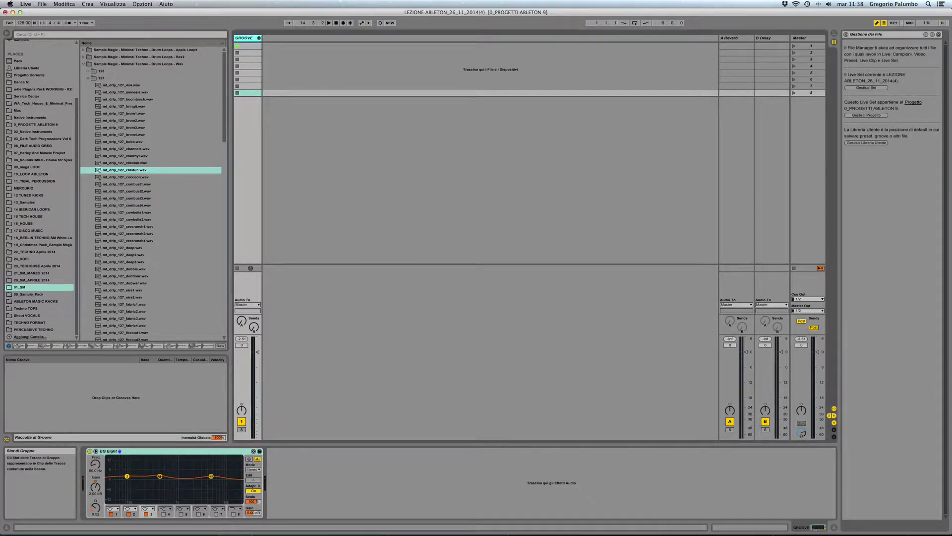
Step: Expand the GROOVE group track to show its tracks and narrow the Deep Tech Minimal track's column
left_click(809, 527)
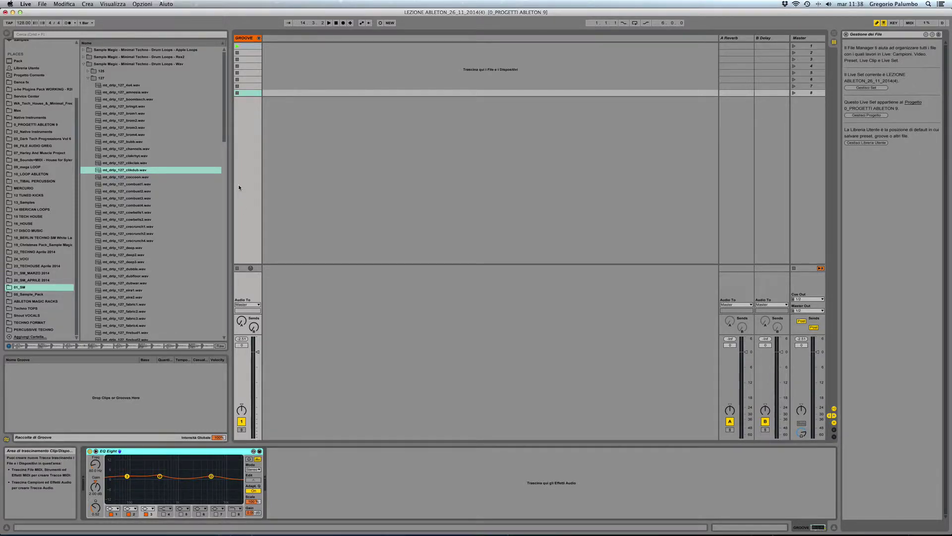
left_click(245, 41)
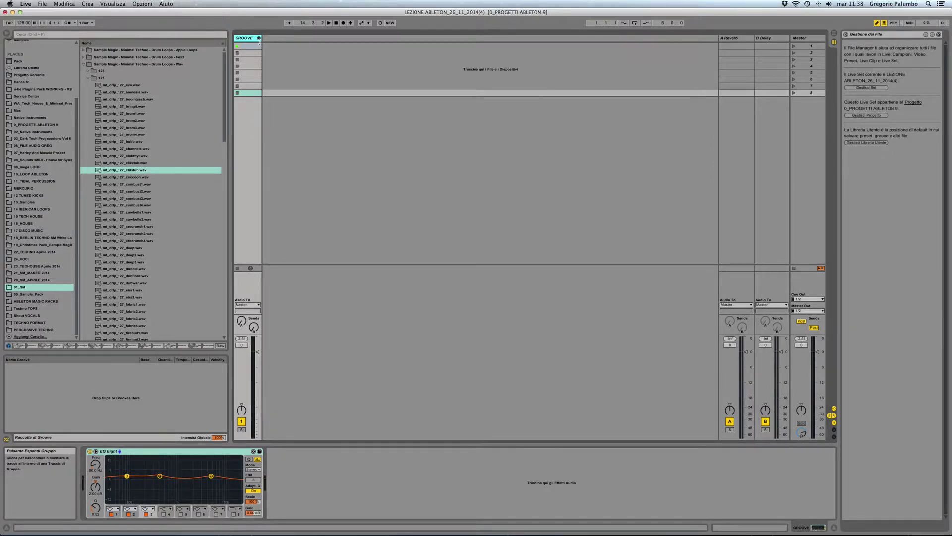
left_click(259, 38)
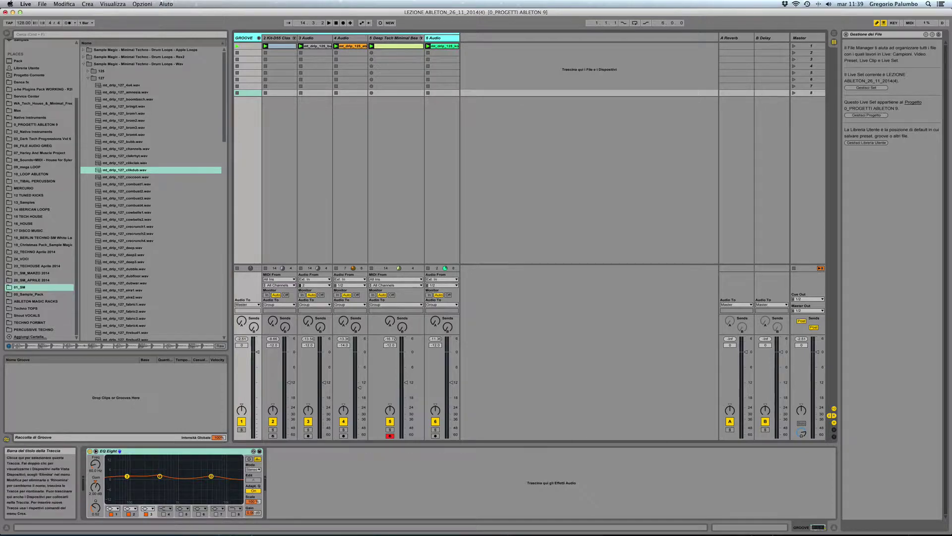
left_click(392, 38)
left_click_drag(424, 38, 410, 38)
Step: Rename audio track 6 in the group as GROOVE 5
left_click(427, 38)
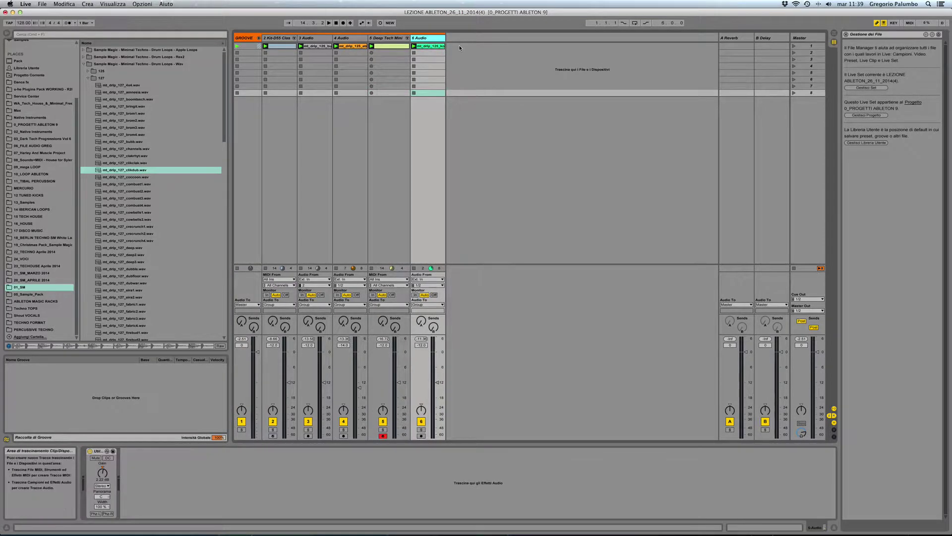
right_click(427, 38)
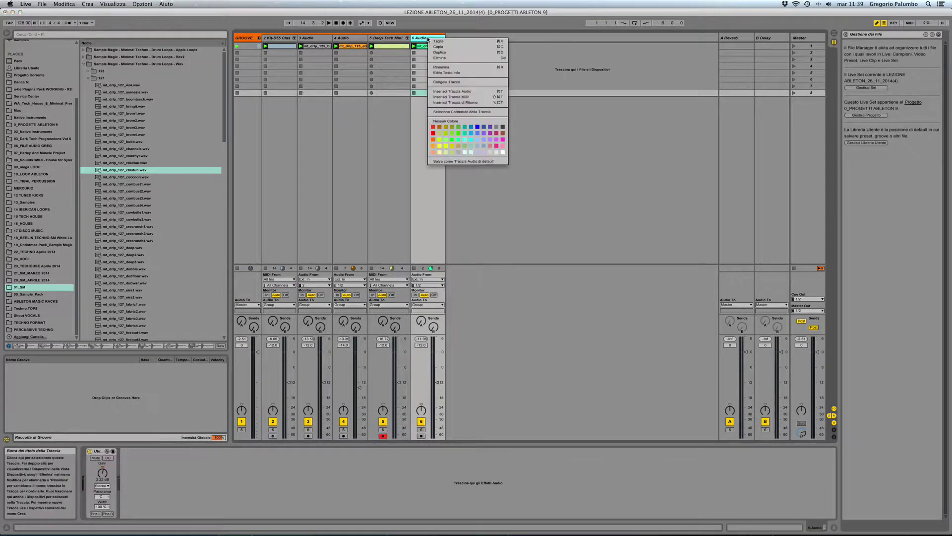
left_click(517, 33)
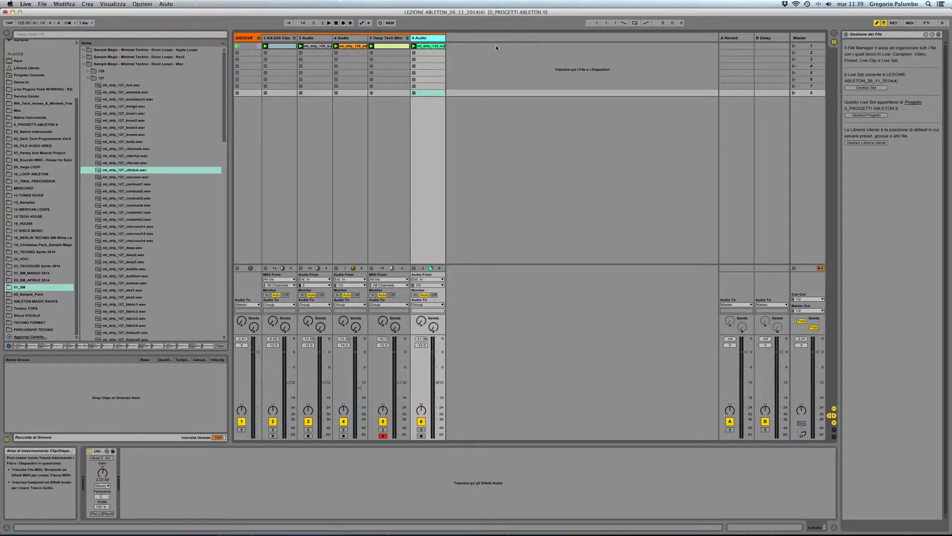
right_click(424, 39)
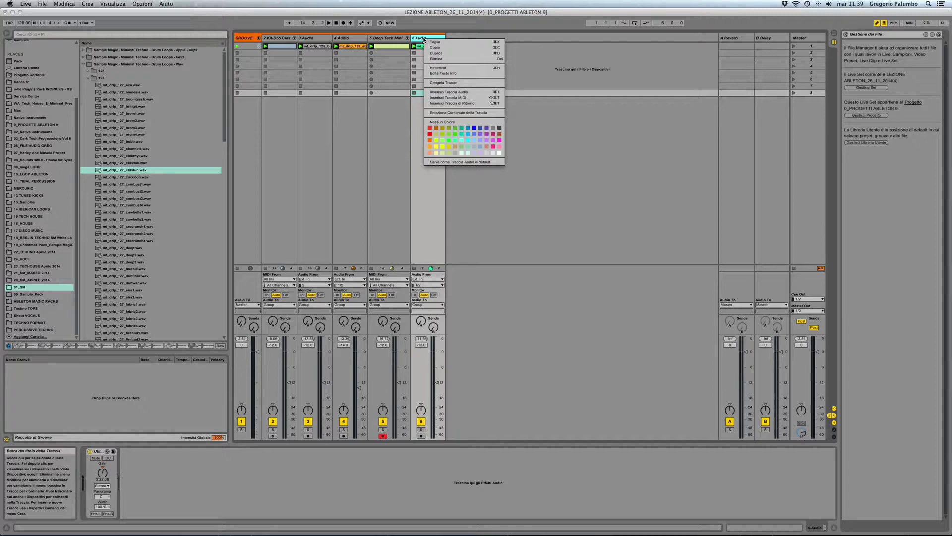
left_click(441, 70)
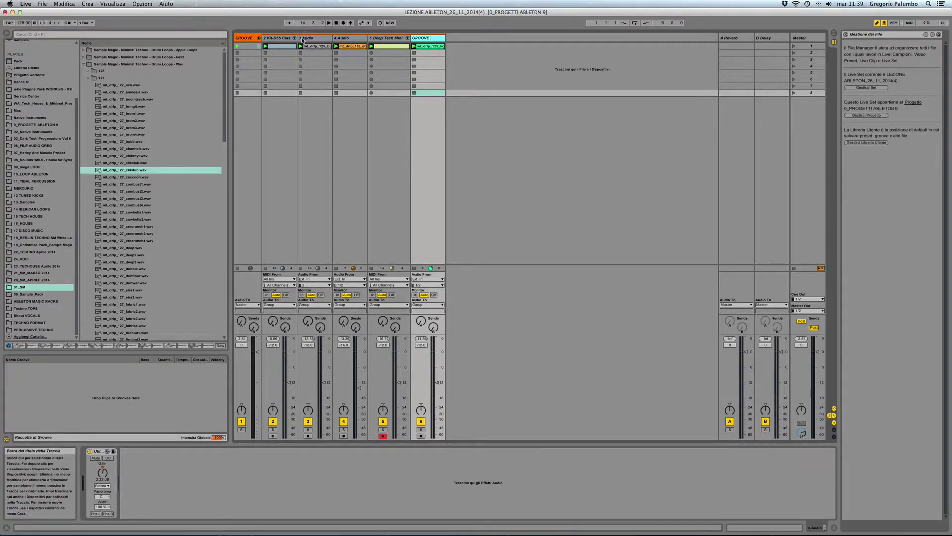
key("Return")
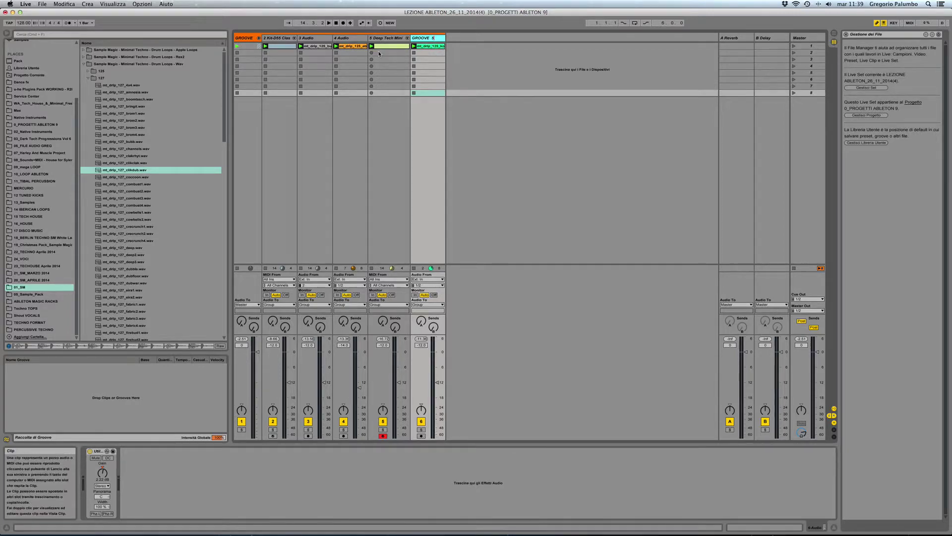
Step: Rename the Deep Tech Minimal track as GROOVE 4 and audio track 4 as GROOVE 3
right_click(395, 40)
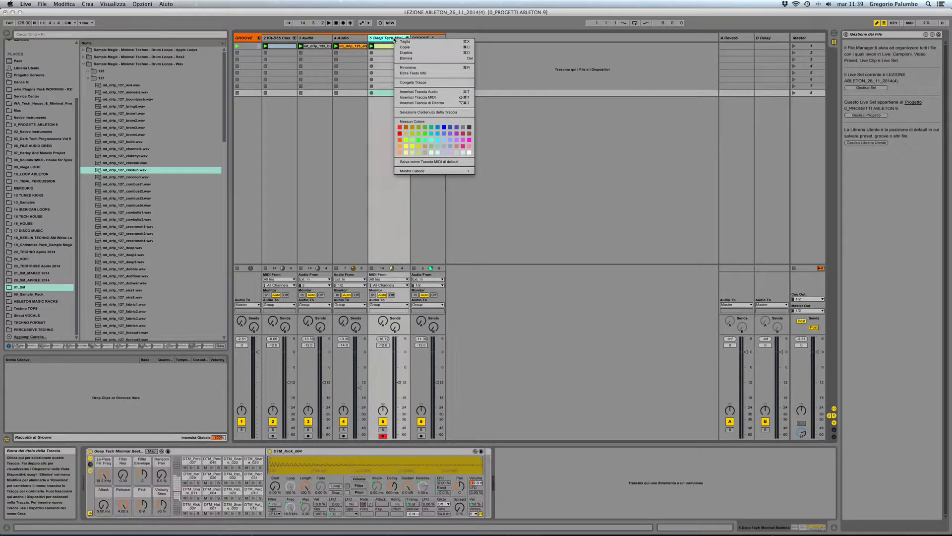
left_click(412, 67)
type("GROOVE 4")
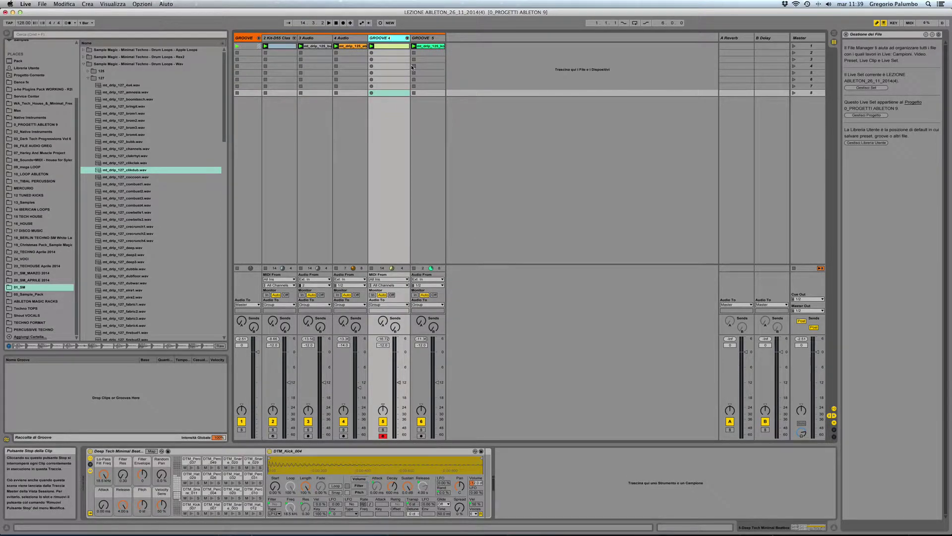
right_click(336, 37)
left_click(354, 65)
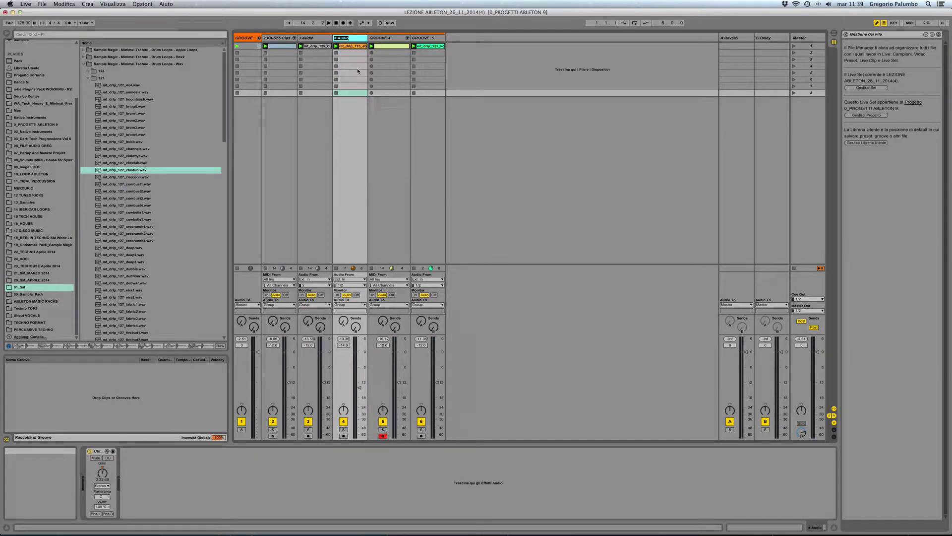
type("GROOVE 3")
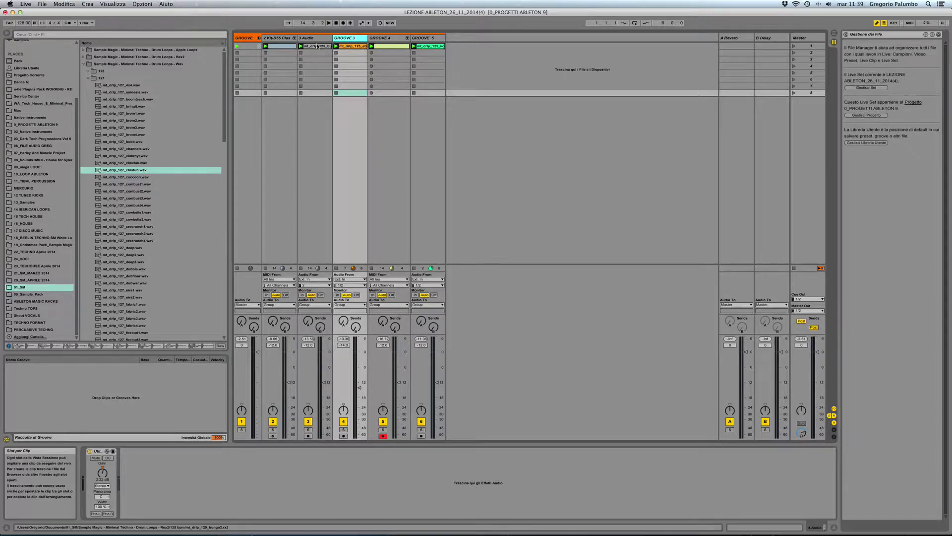
Step: Rename audio track 3 as GROOVE 2 and the Kit-D55 Classic track as GROOVE 1
right_click(303, 39)
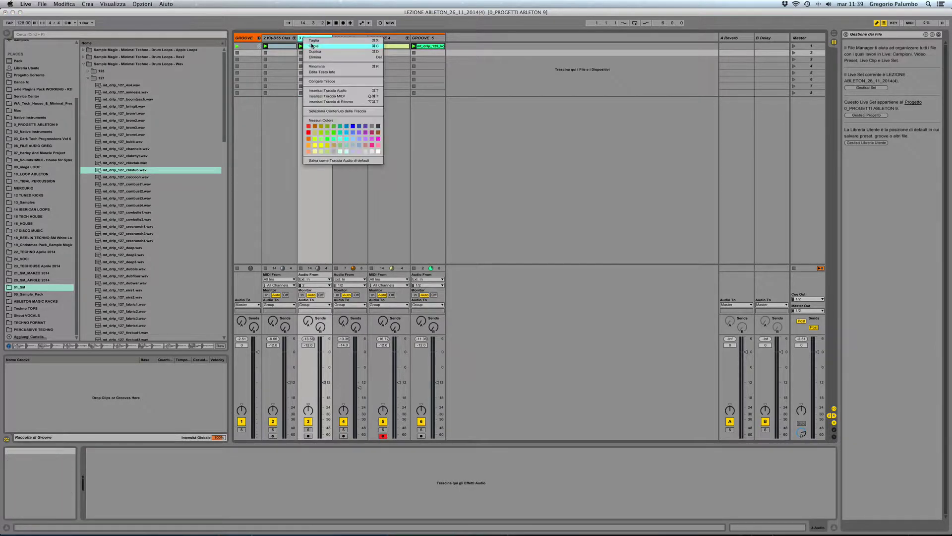
left_click(320, 68)
type("GROOVE 2")
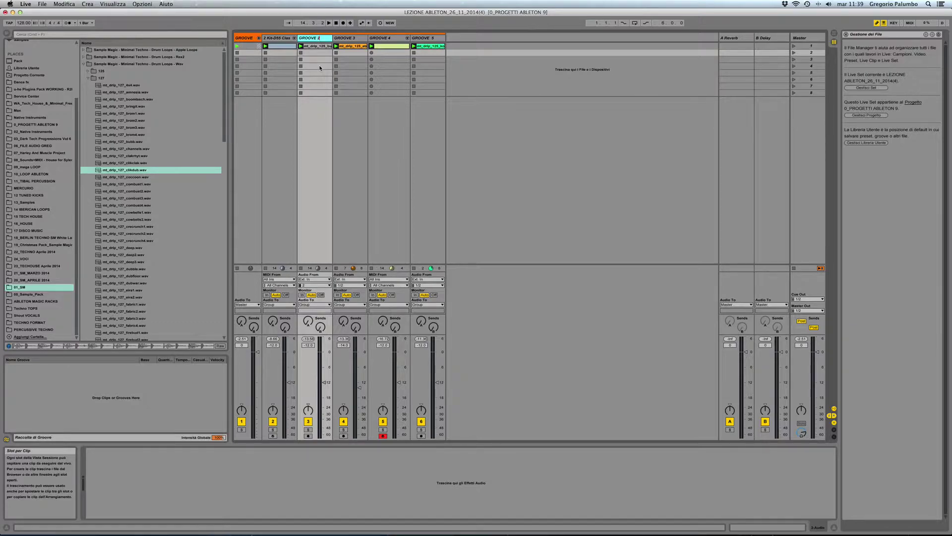
right_click(273, 38)
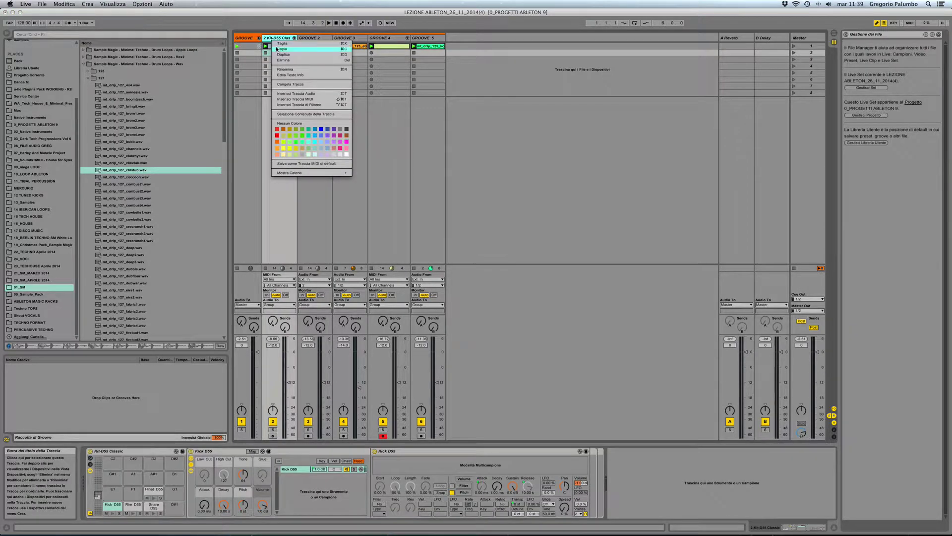
left_click(290, 70)
type("GROOVE 1")
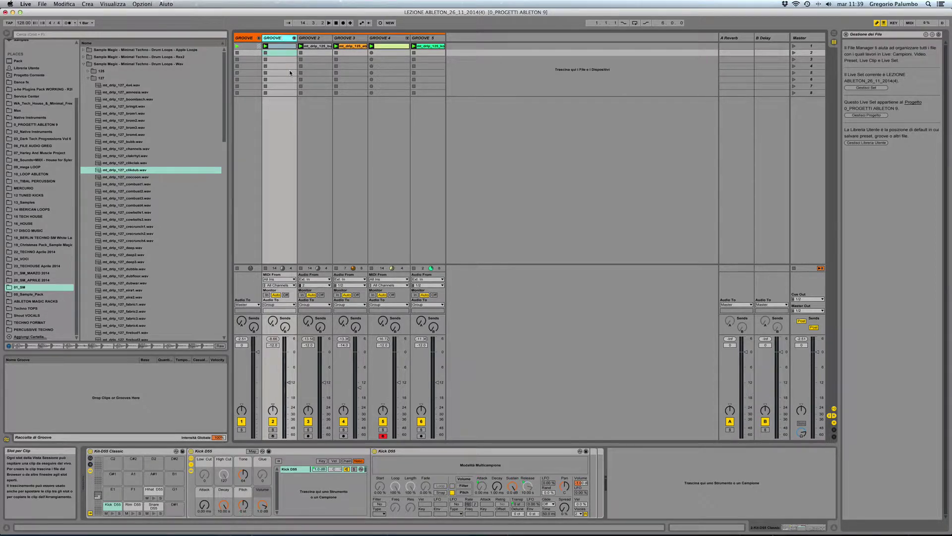
left_click(312, 53)
key("Left")
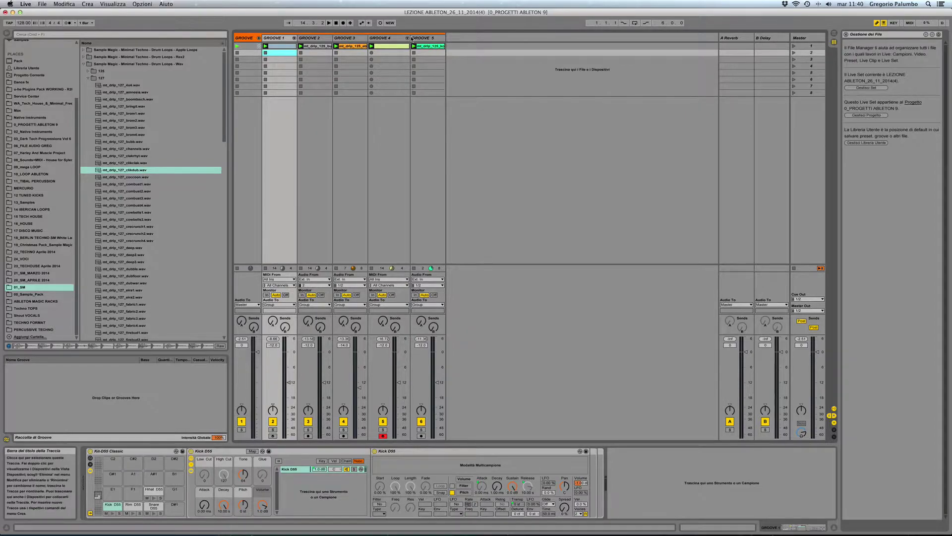
Step: Unfold and refold the GROOVE 4 drum rack's chains in the mixer, and narrow that track's column slightly
left_click(409, 39)
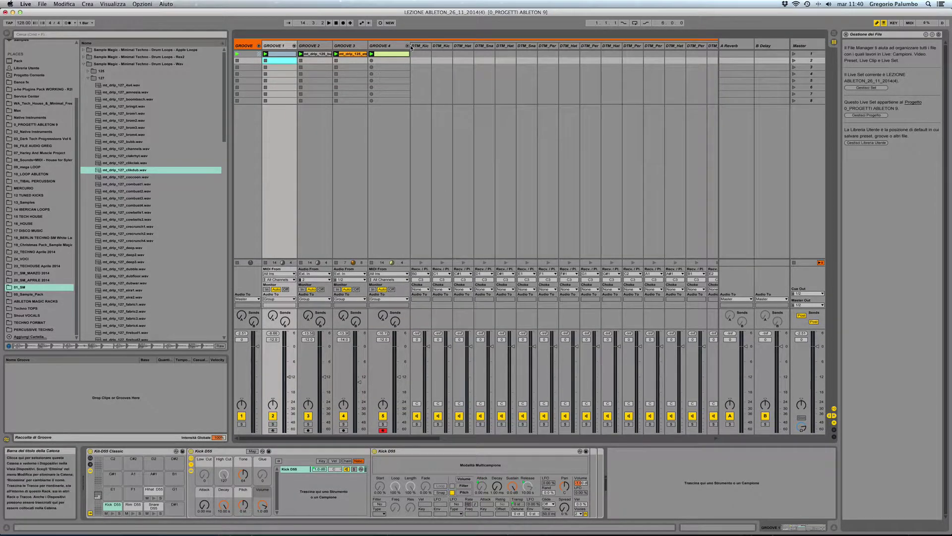
left_click(408, 46)
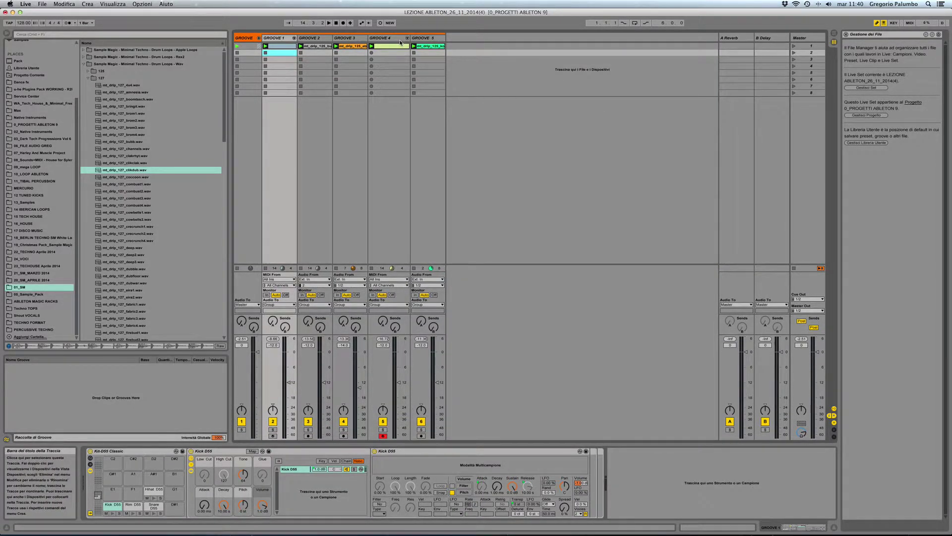
left_click(408, 38)
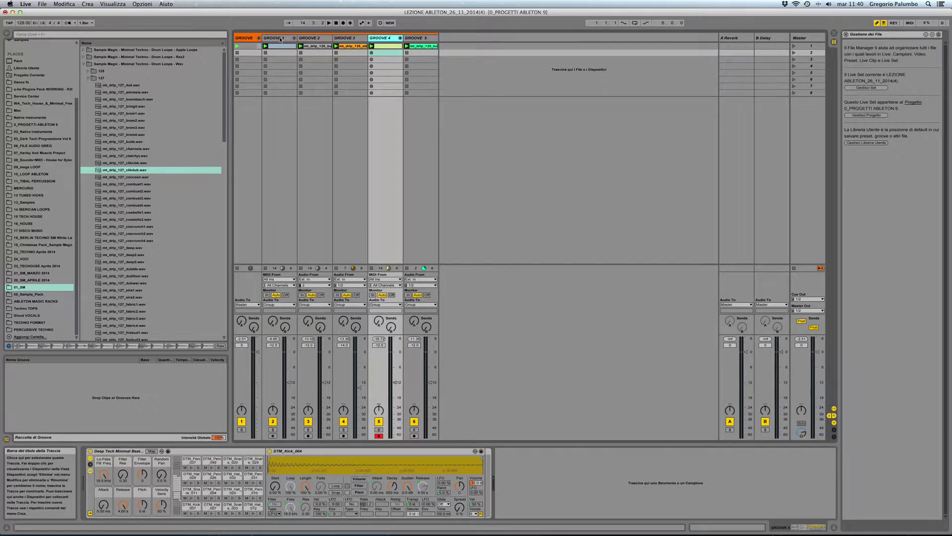
Step: Launch all first-row clips of the GROOVE group together and lower the system volume
left_click(236, 46)
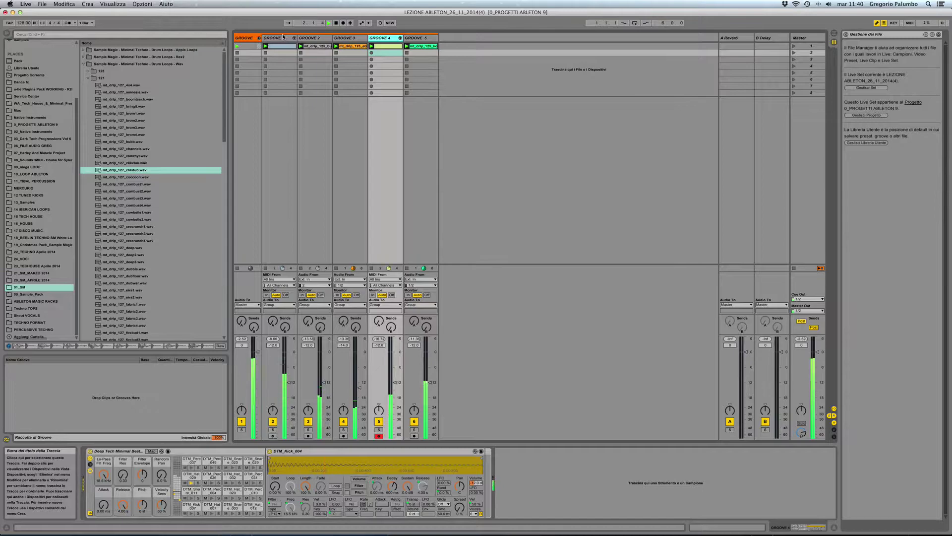
key("XF86AudioLowerVolume")
key("XF86AudioLowerVolume")
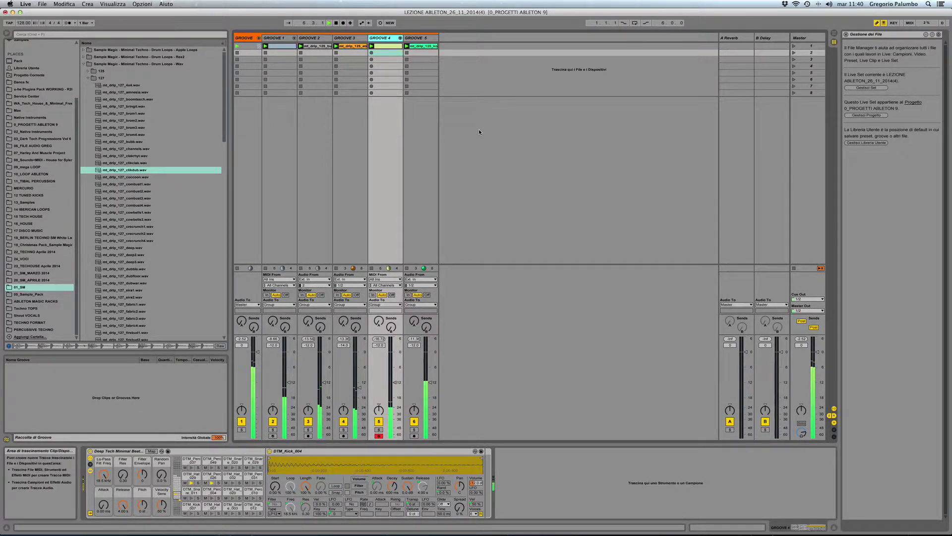
Step: Audition the group by stopping the GROOVE 5 and GROOVE 1 clips, relaunching GROOVE 5 and briefly soloing GROOVE 1
left_click(407, 93)
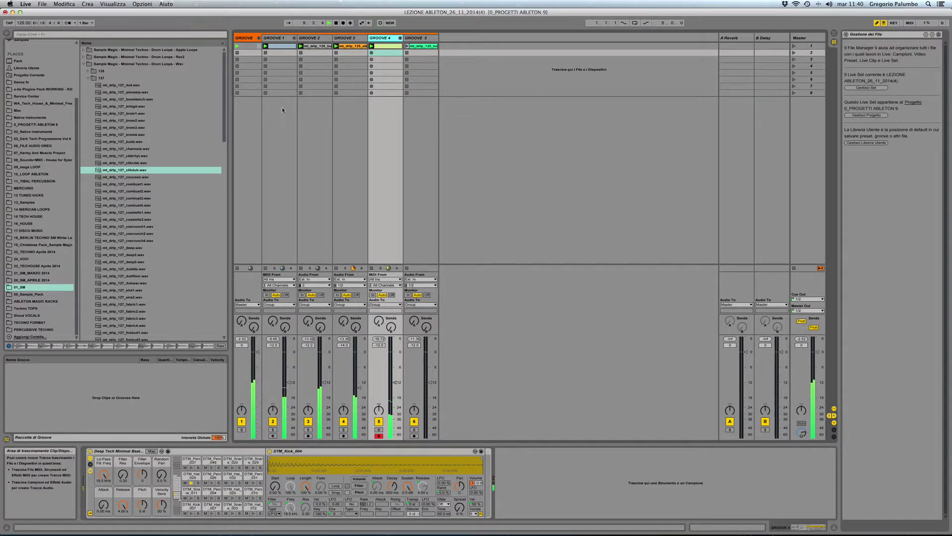
left_click(265, 93)
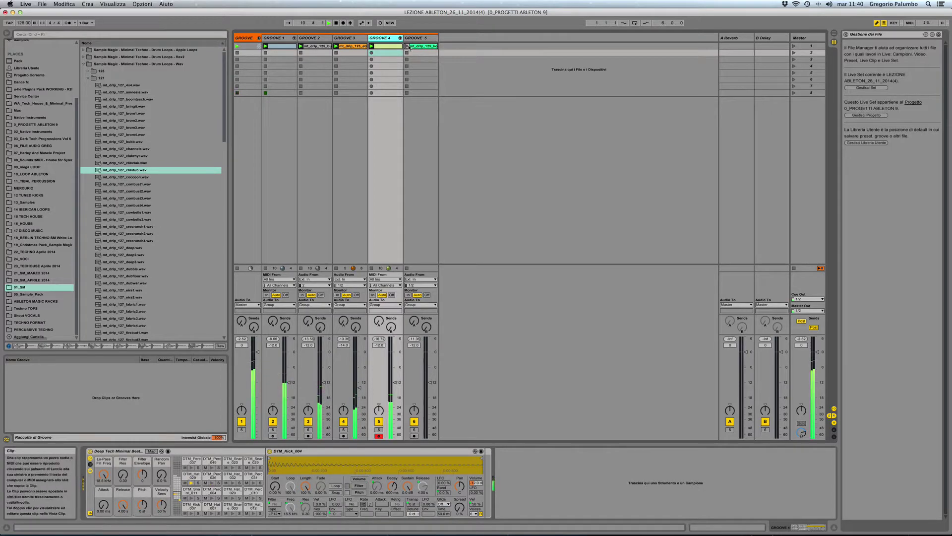
left_click(408, 46)
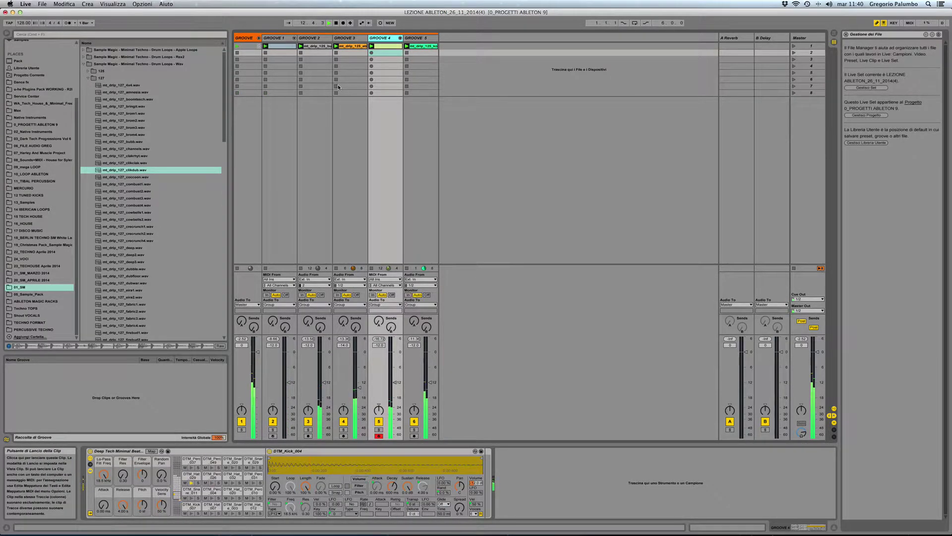
left_click(272, 429)
left_click(272, 429)
Step: Open the GROOVE 1 clip's MIDI notes in the clip editor and stop playback
left_click(280, 46)
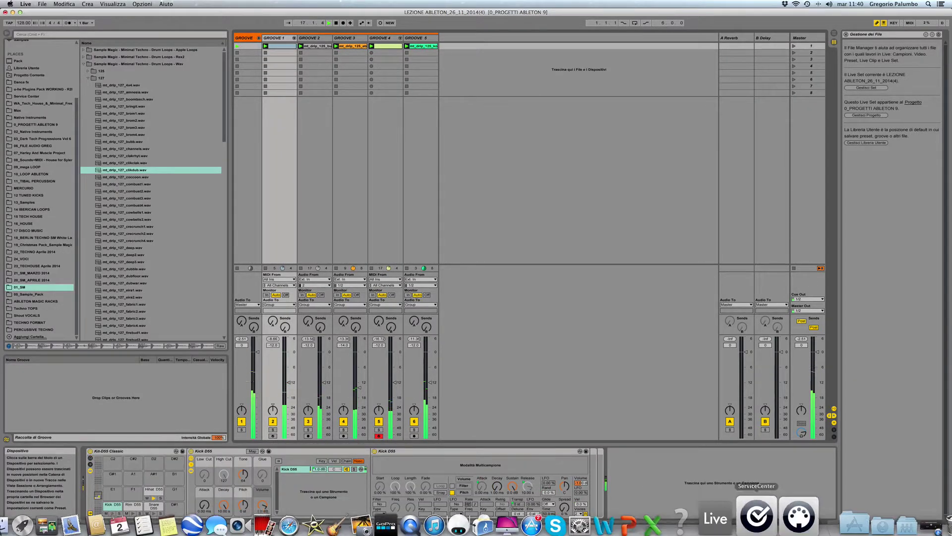
left_click(718, 528)
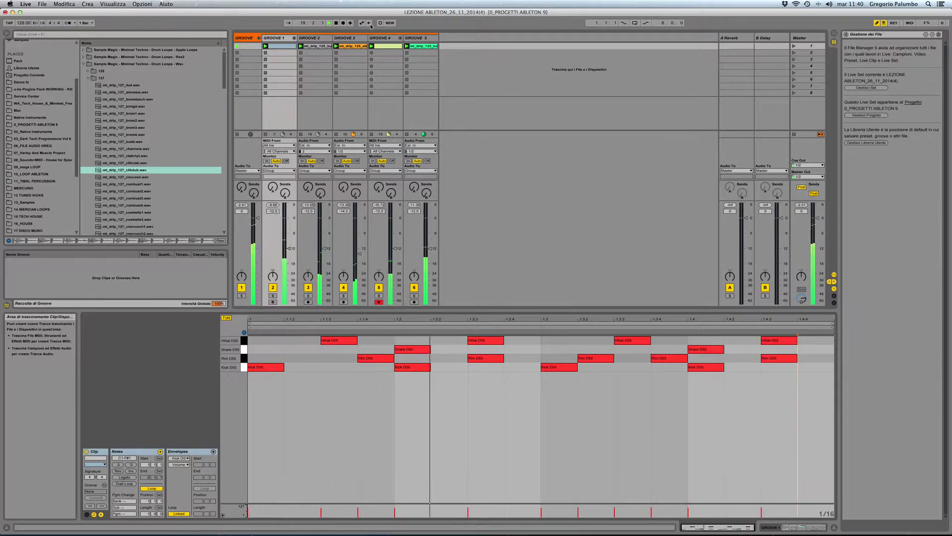
left_click(336, 23)
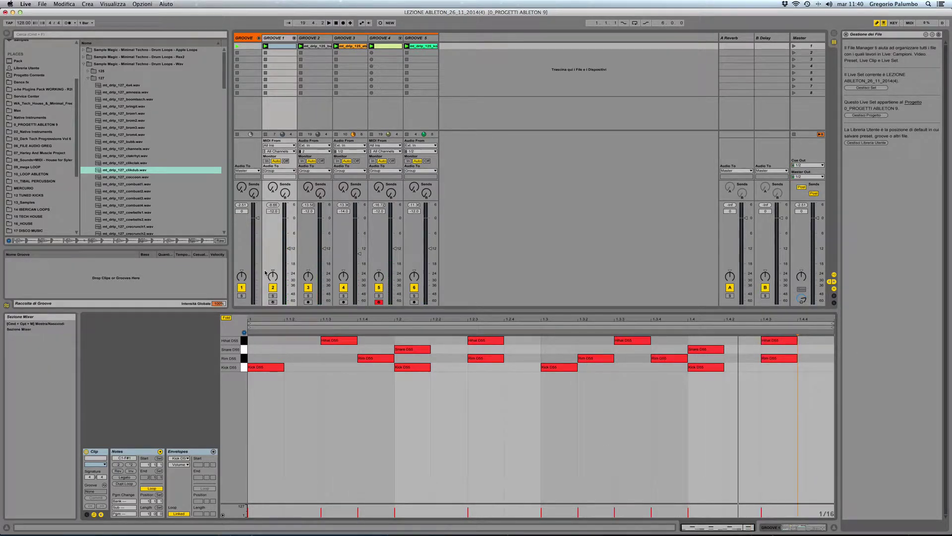
Step: Play the GROOVE 1 clip, solo its track while selecting the first Rim D55 note, and turn solo off again
left_click(266, 46)
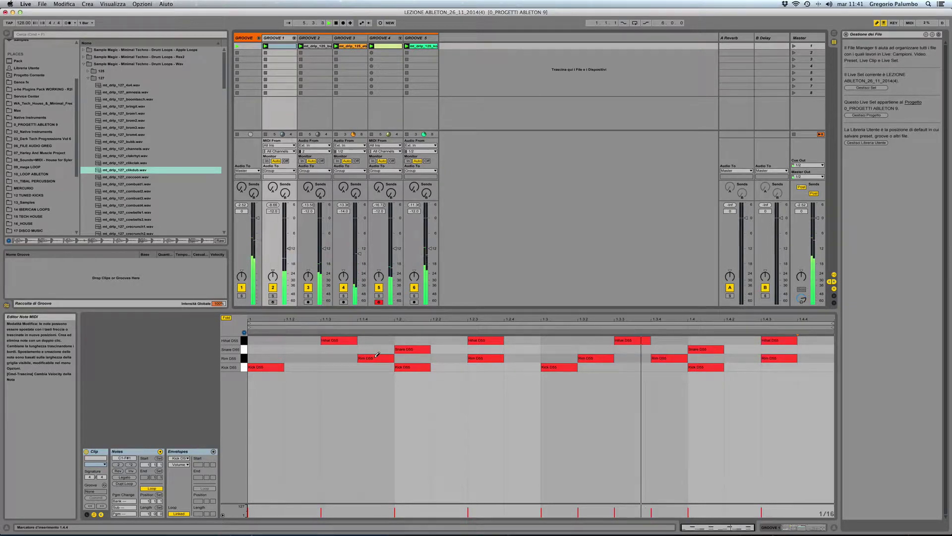
left_click(272, 296)
left_click(375, 357)
left_click(374, 357)
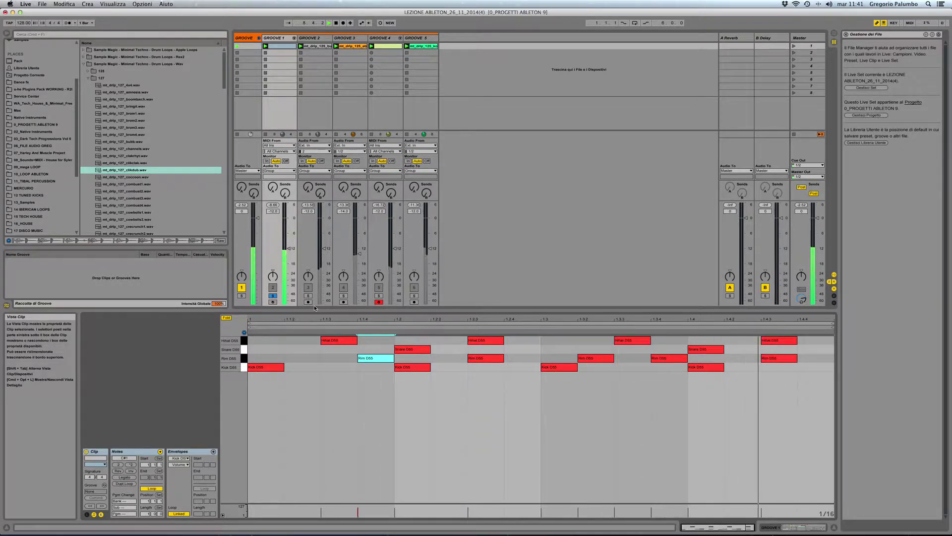
left_click(272, 296)
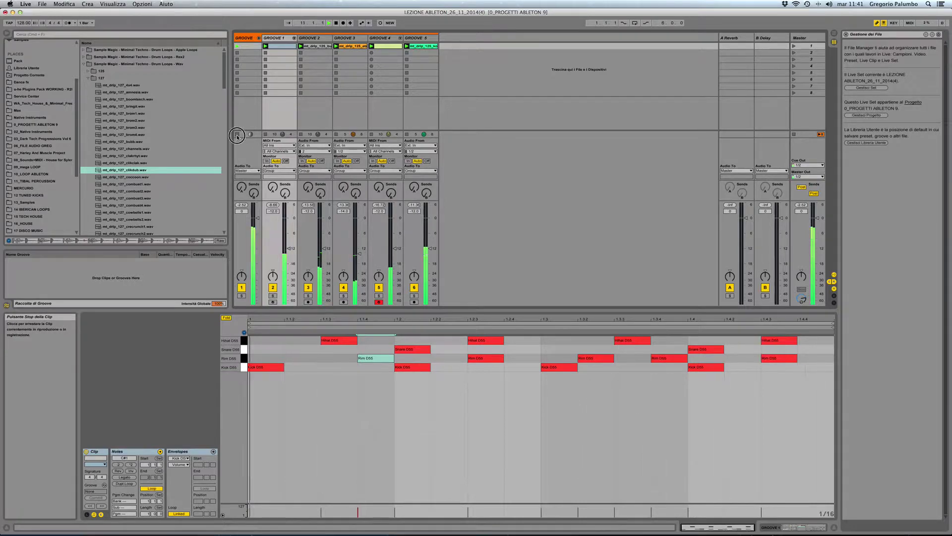
Step: Stop the GROOVE group's clips, then turn off Draw Mode in the GROOVE 1 note editor with the first Rim note selected
left_click(236, 135)
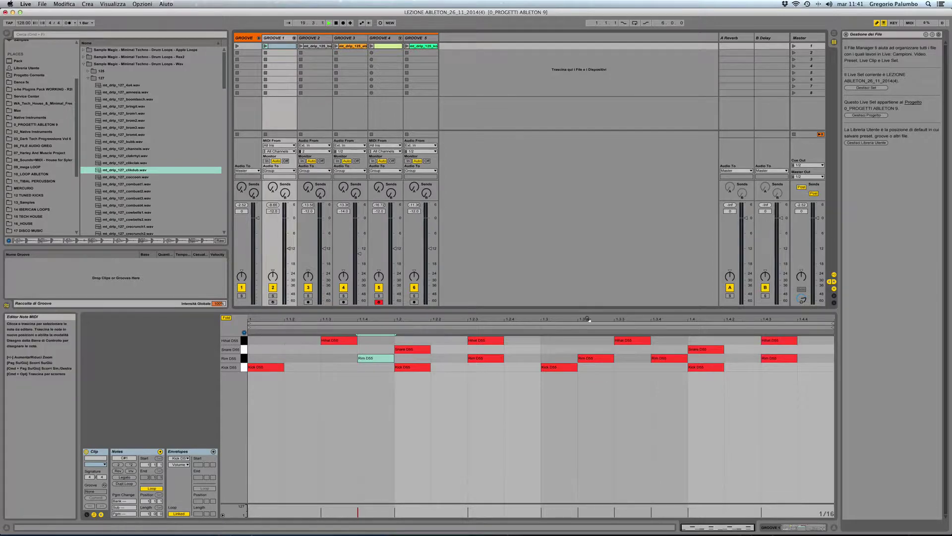
left_click(367, 357)
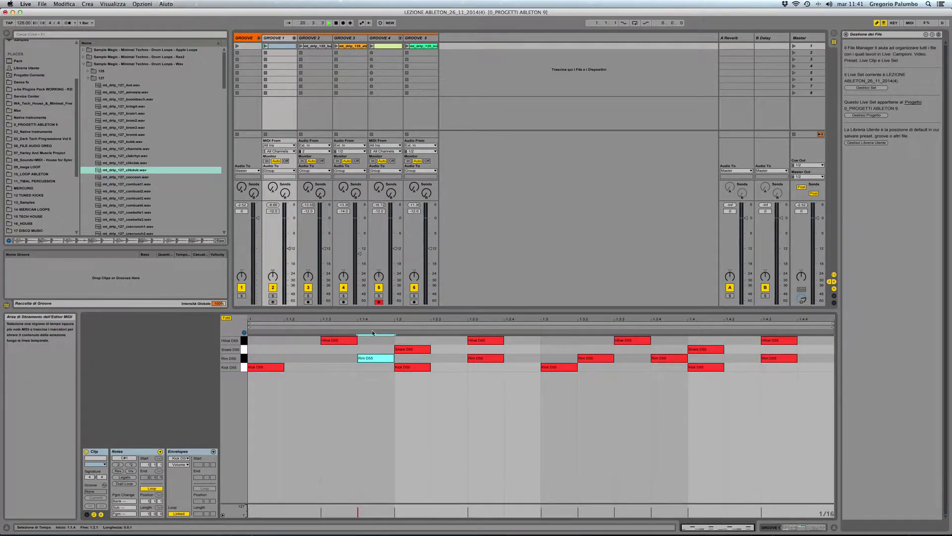
right_click(362, 354)
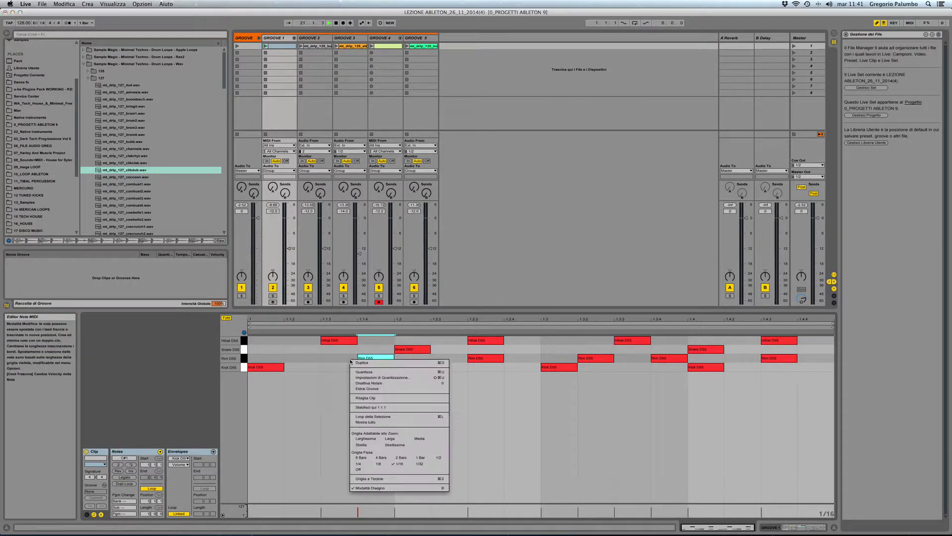
left_click(365, 488)
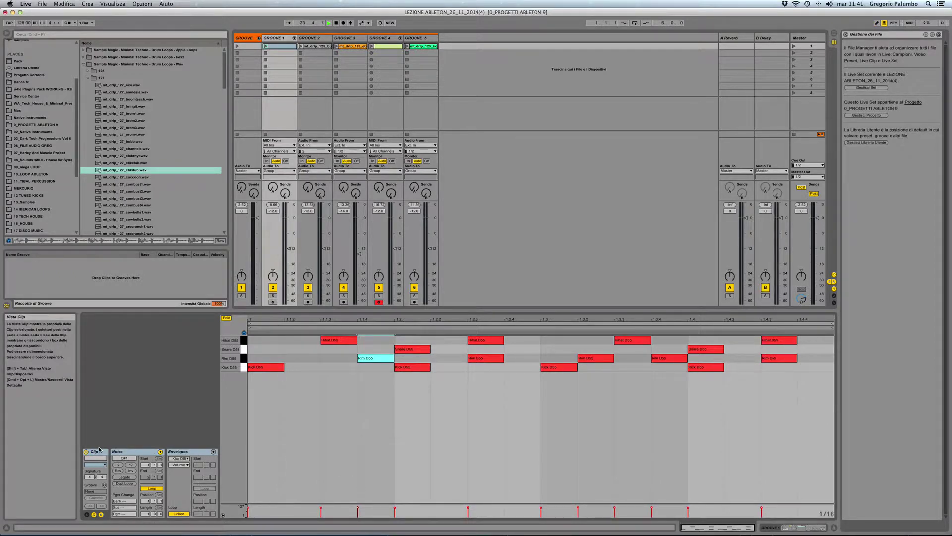
Step: Show the GROOVE 1 clip's Launch settings and audition its Hihat, Snare, Rim and Kick lanes from the piano roll
left_click(88, 515)
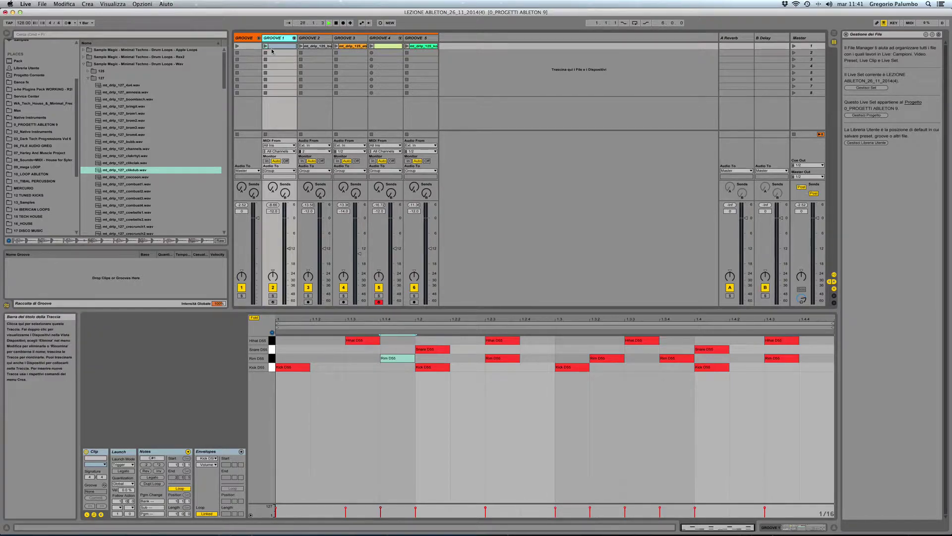
left_click(272, 340)
left_click(272, 349)
left_click(273, 358)
left_click(273, 367)
left_click(272, 357)
left_click(272, 349)
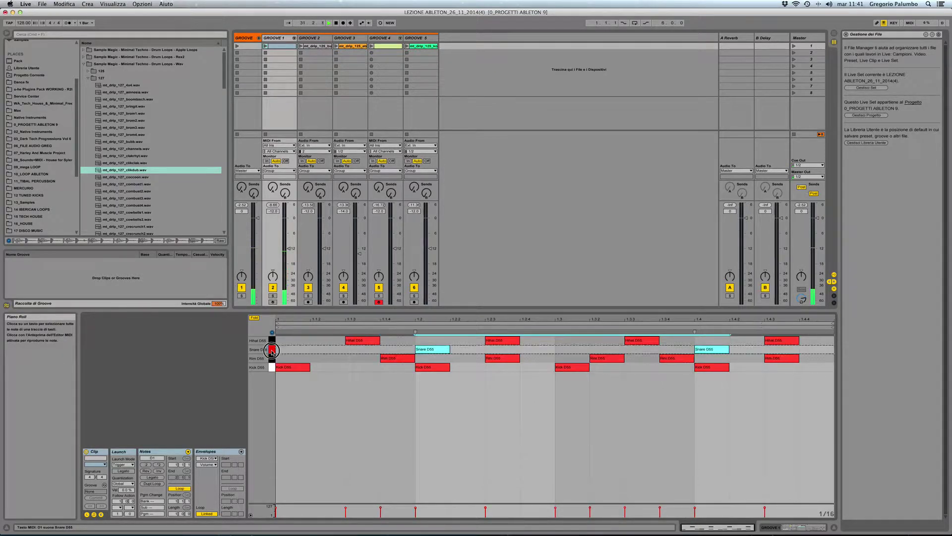
left_click(272, 341)
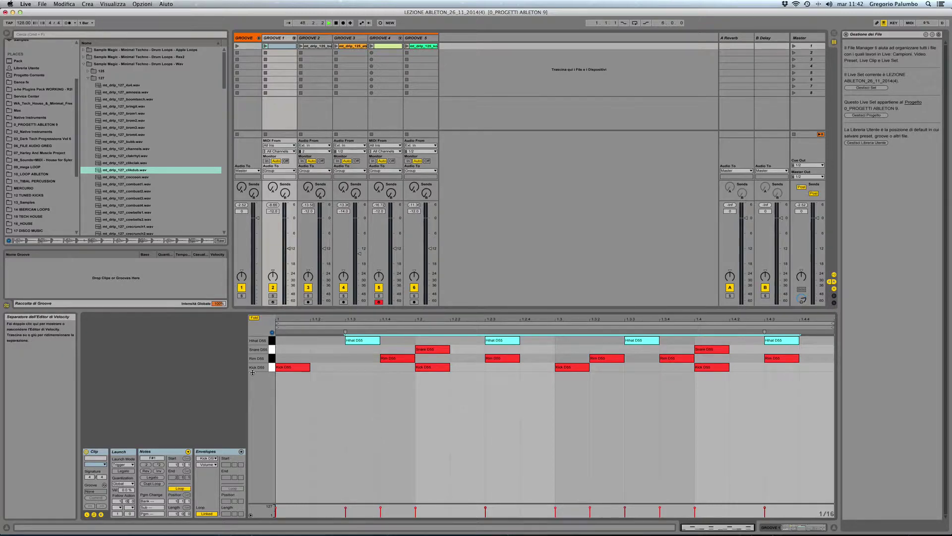
left_click(351, 400)
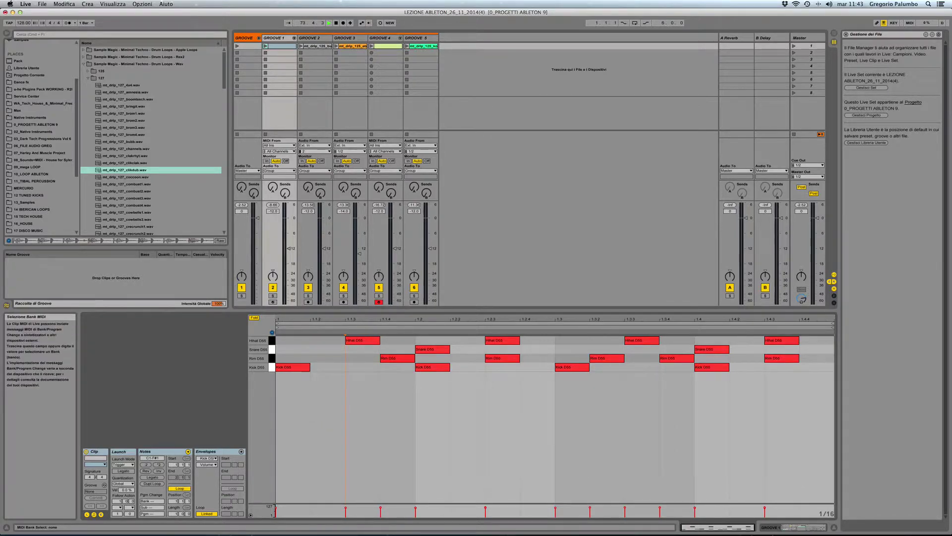
Step: Extend the GROOVE 1 clip's loop length to 2 bars and move its end marker to the start of bar 3
mouse_move(329, 521)
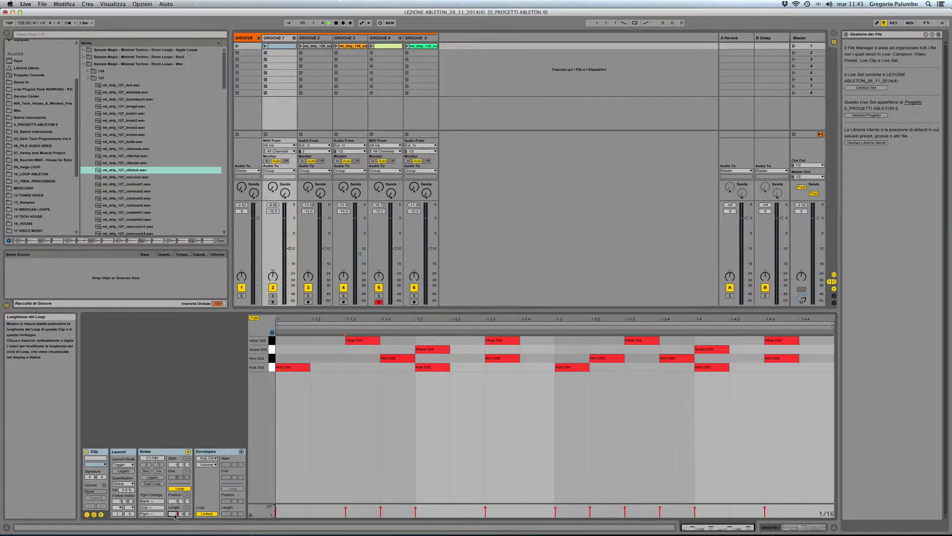
left_click_drag(174, 515, 175, 517)
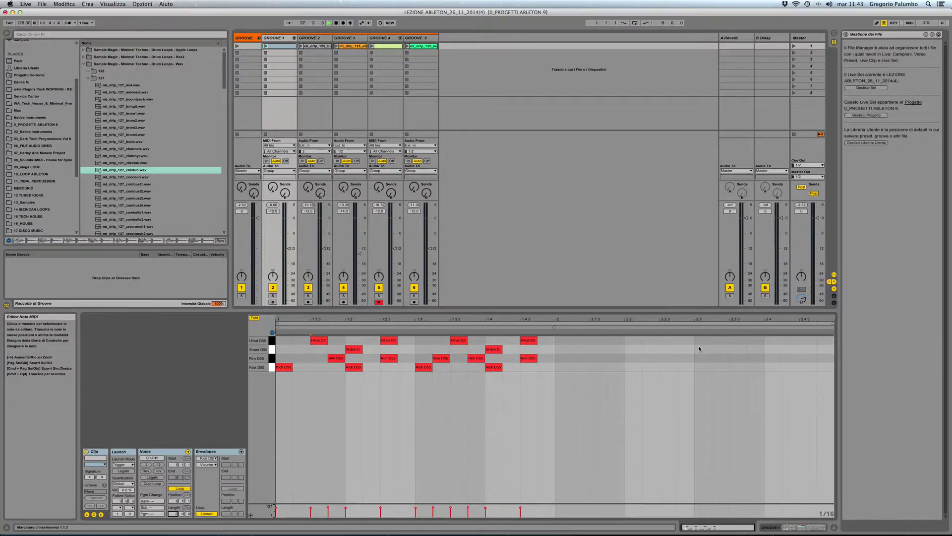
left_click_drag(554, 328, 833, 330)
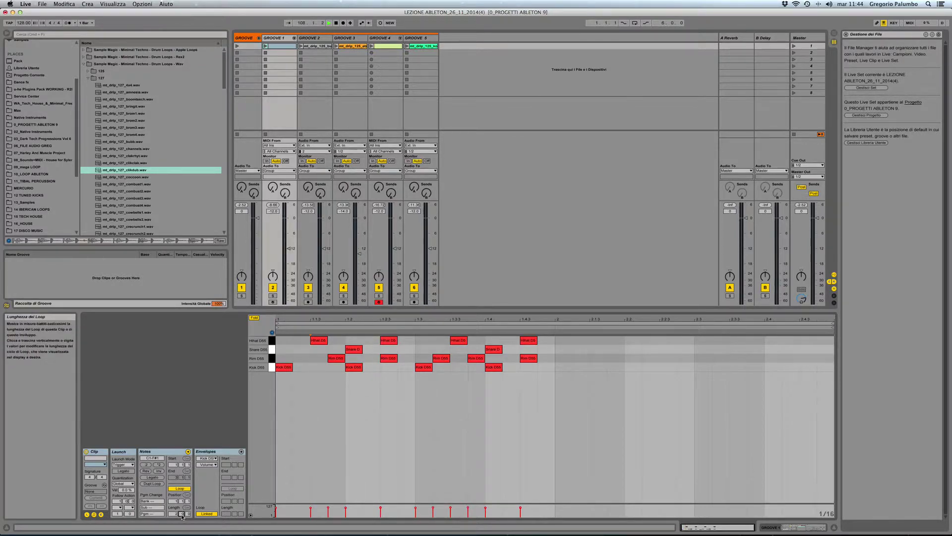
Step: Try adjusting the GROOVE 1 clip's loop length by beats and sixteenths instead of whole bars
left_click_drag(182, 516, 182, 512)
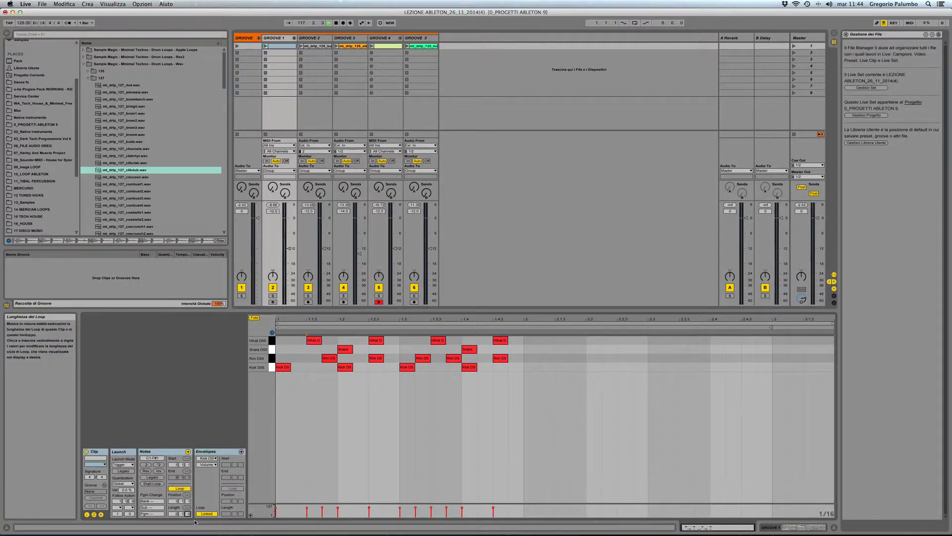
scroll(792, 362, "down", 1)
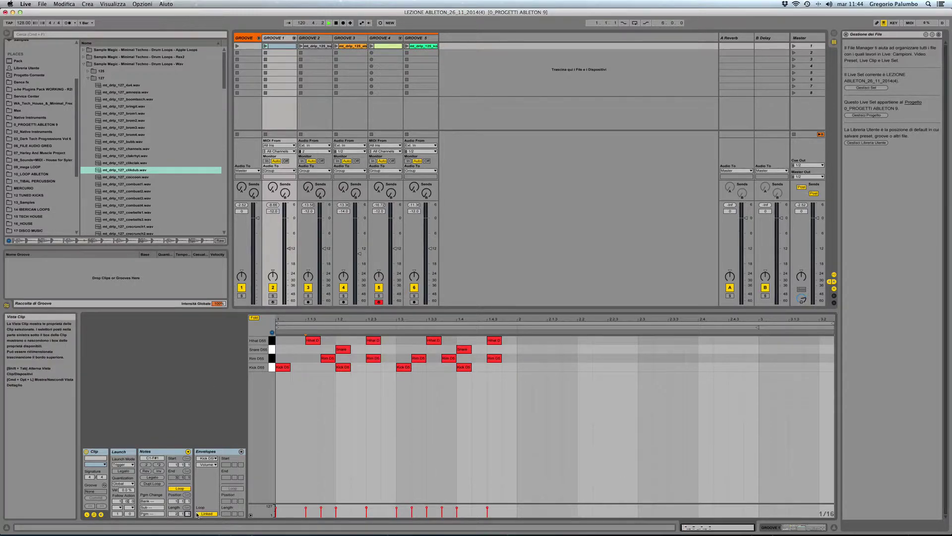
left_click_drag(189, 513, 182, 516)
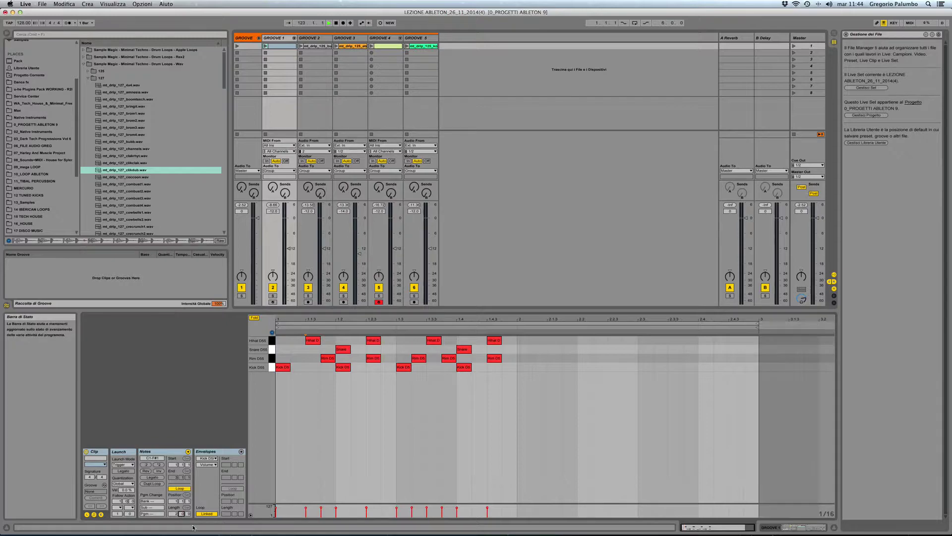
left_click_drag(516, 315, 545, 318)
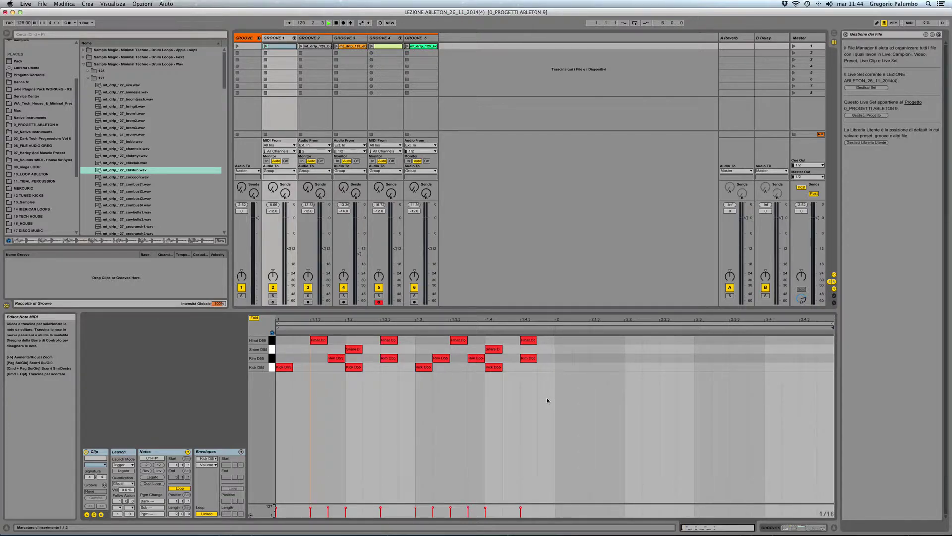
Step: Duplicate all notes of the first bar and shift the copy so that it starts at 2.1.1
left_click_drag(545, 400, 273, 334)
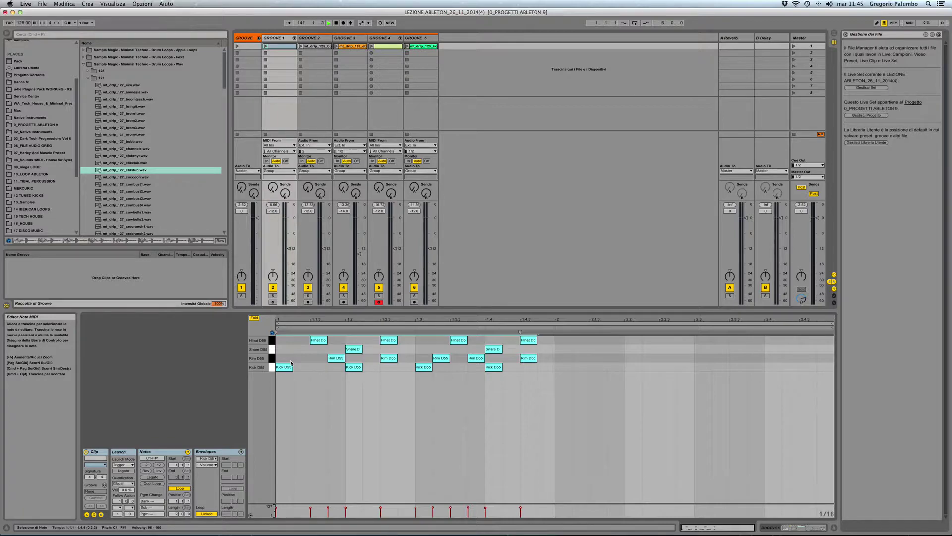
key("super+d")
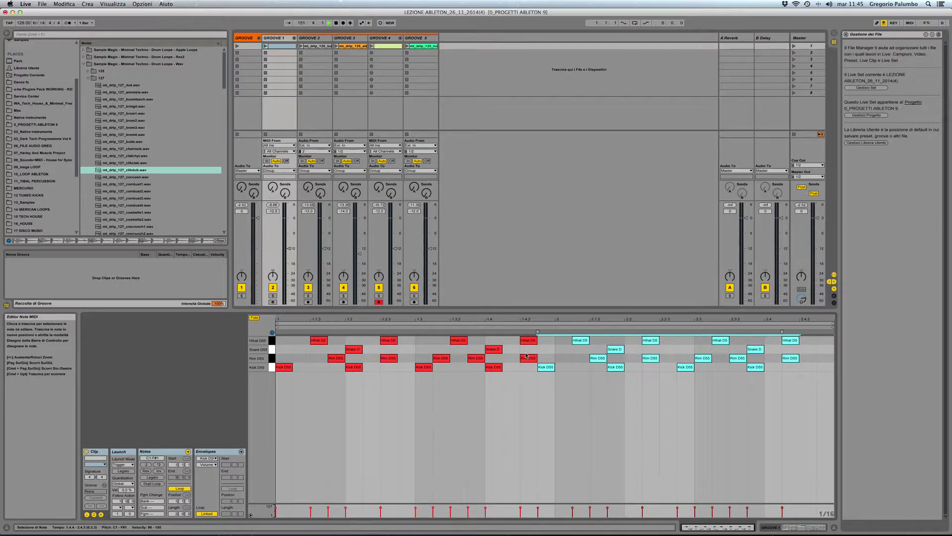
key("Right")
key("Left")
key("Left")
key("Right")
key("Right")
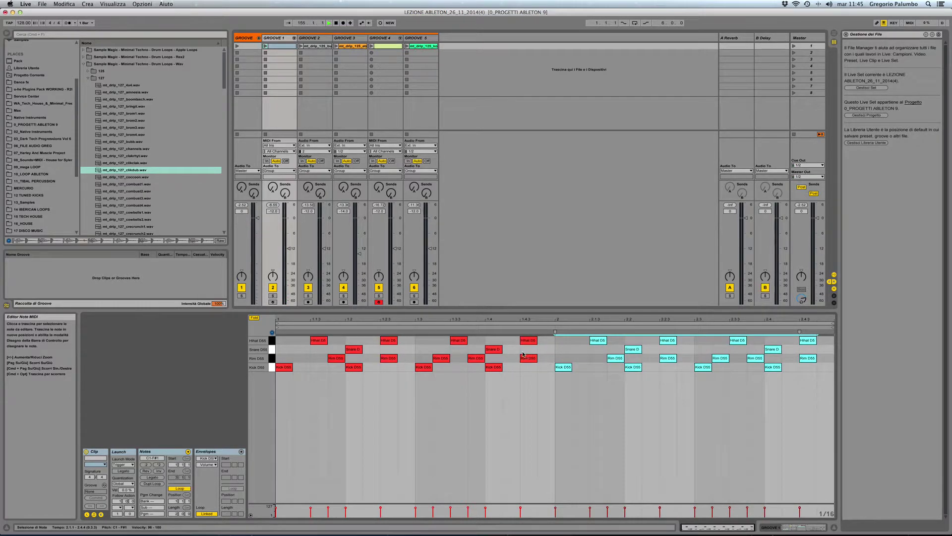
Step: Solo the GROOVE 1 track, launch its clip and clear the note selection
left_click(272, 296)
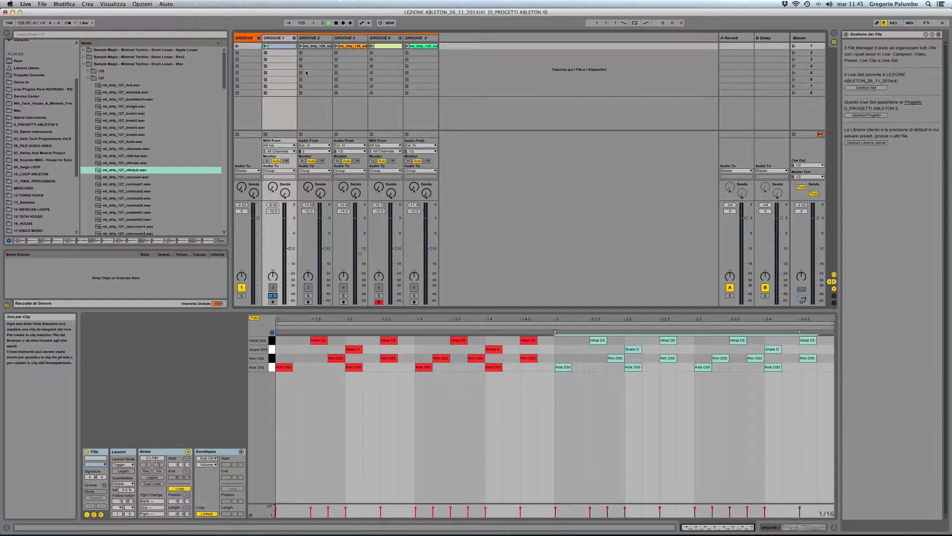
left_click(264, 48)
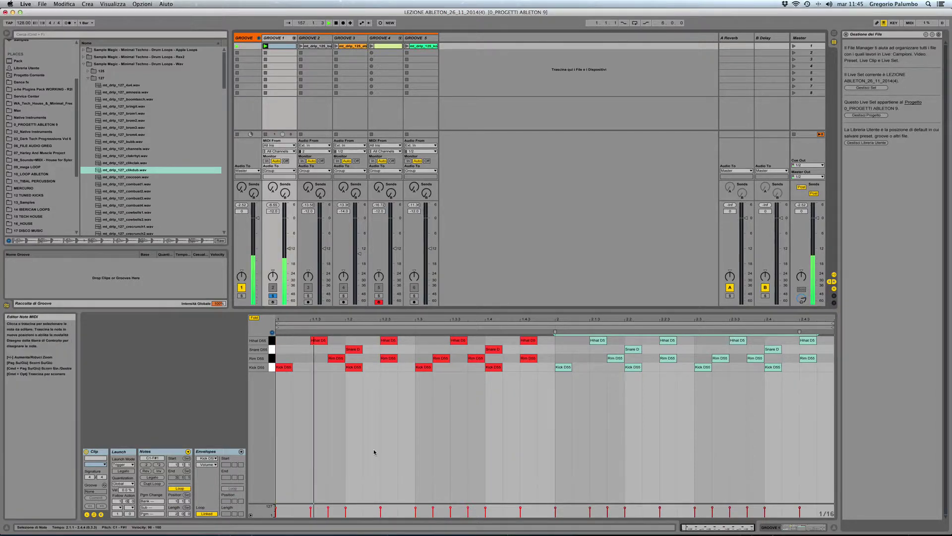
left_click(381, 448)
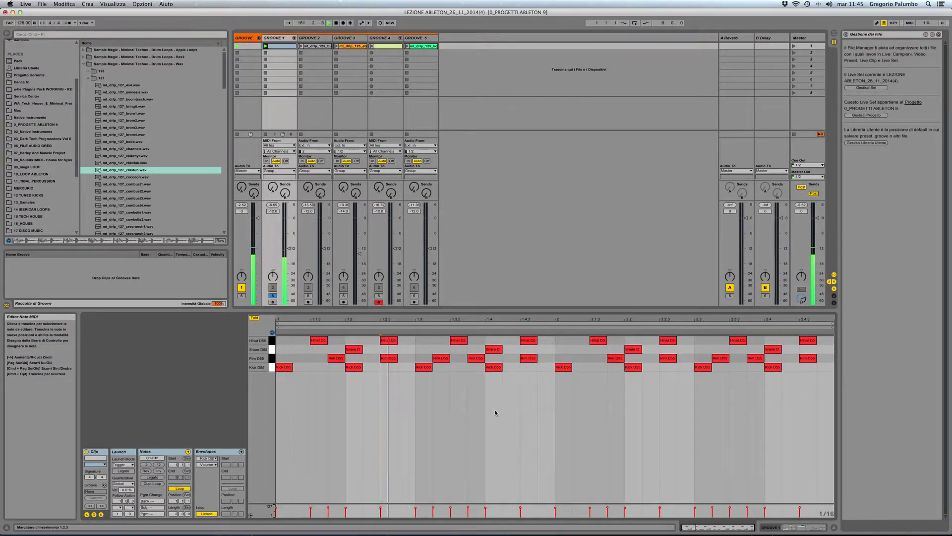
Step: Turn on Draw Mode and erase all Rim notes from the second bar of the GROOVE 1 clip
right_click(565, 427)
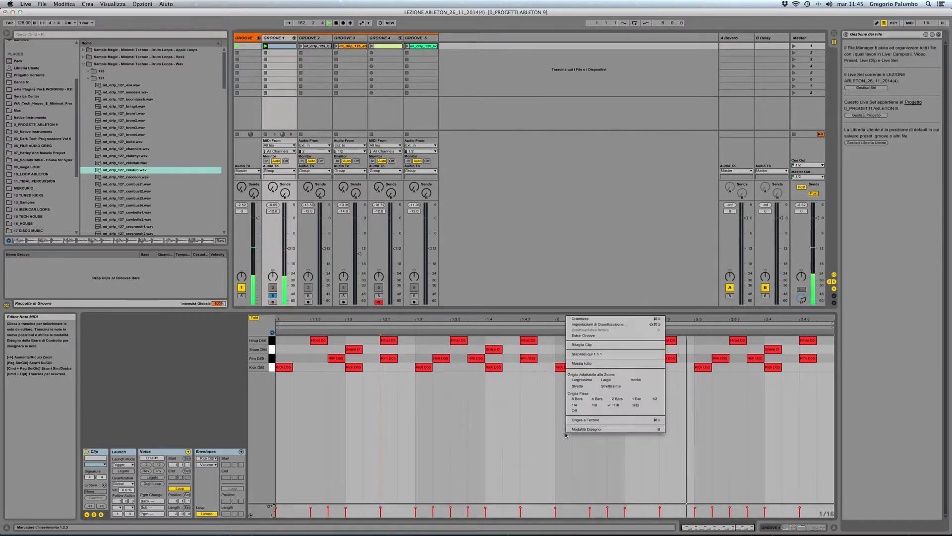
left_click(572, 432)
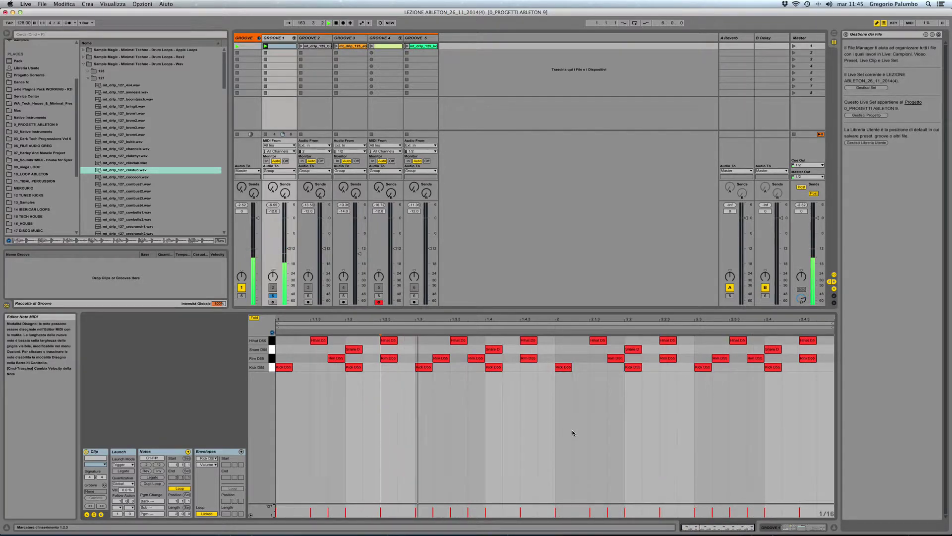
left_click(617, 356)
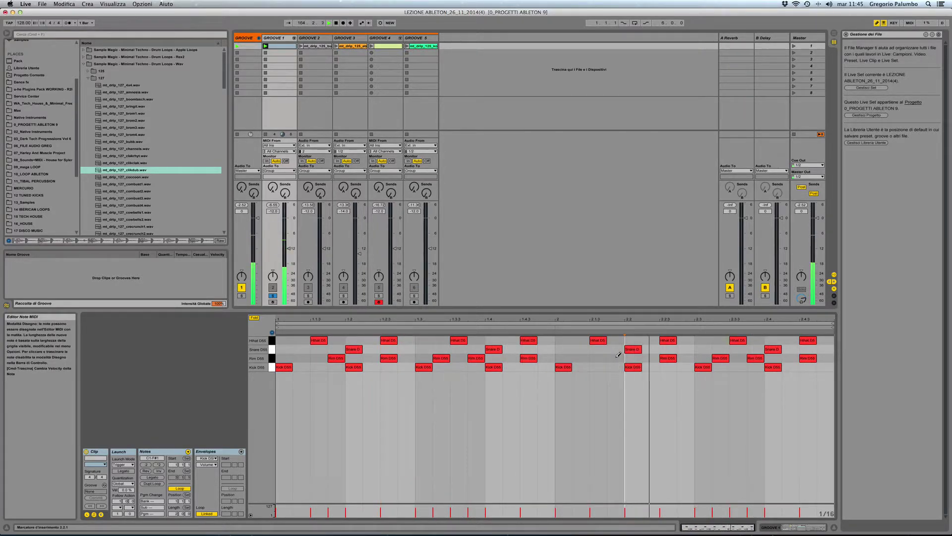
left_click(668, 357)
left_click(720, 358)
left_click(754, 358)
left_click(807, 356)
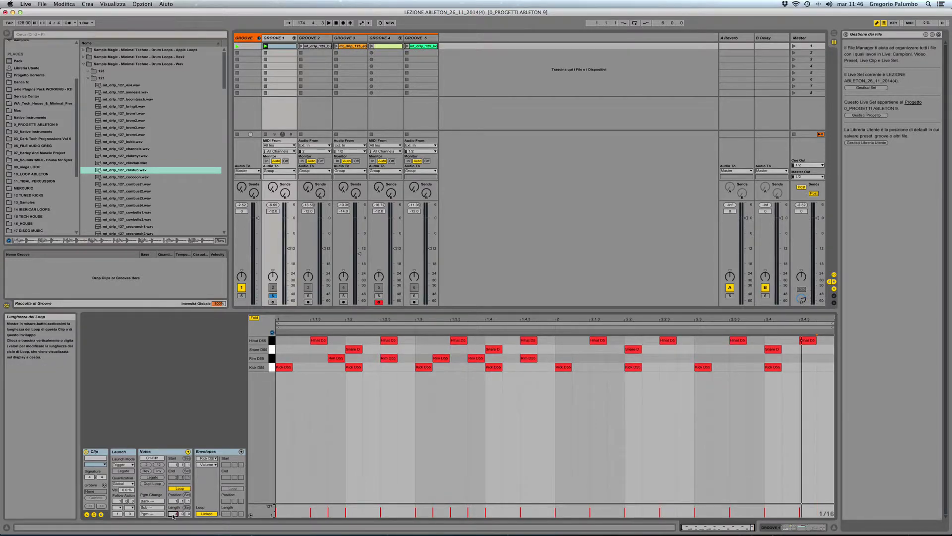
Step: Extend the clip's loop and end marker to 4 bars and duplicate the second bar's notes into bars 3 and 4
left_click_drag(173, 515, 173, 516)
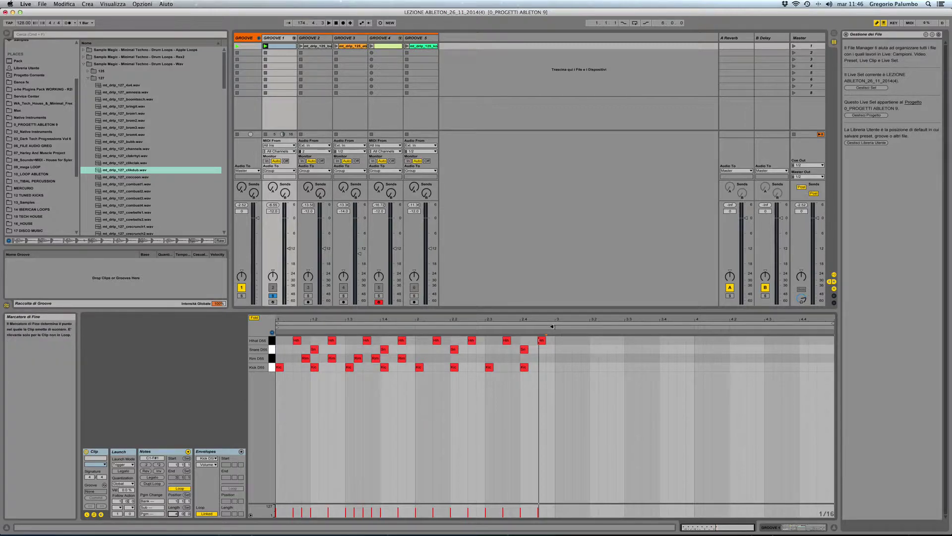
left_click_drag(553, 326, 833, 340)
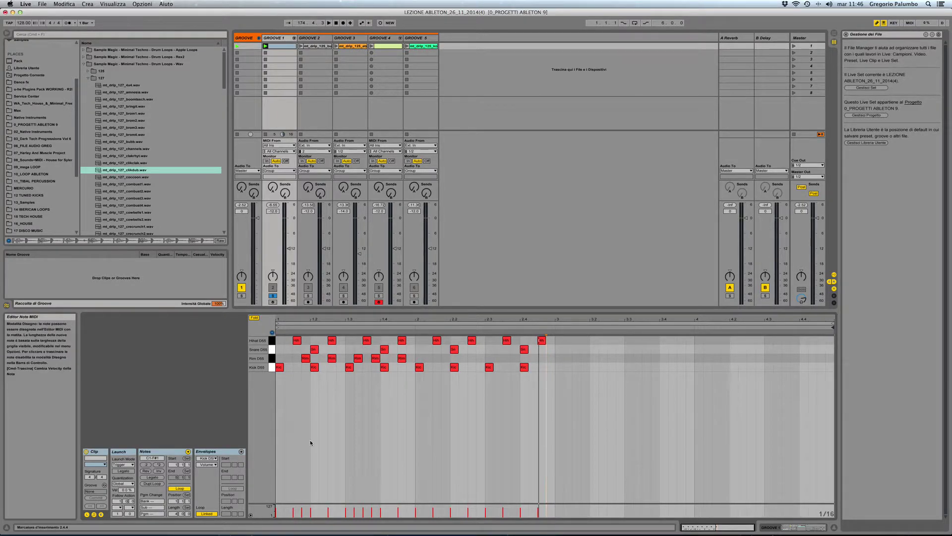
mouse_move(547, 393)
left_mouse_down()
mouse_move(501, 367)
mouse_move(385, 340)
mouse_move(283, 339)
left_mouse_up()
left_click(492, 417)
left_click_drag(551, 383, 414, 335)
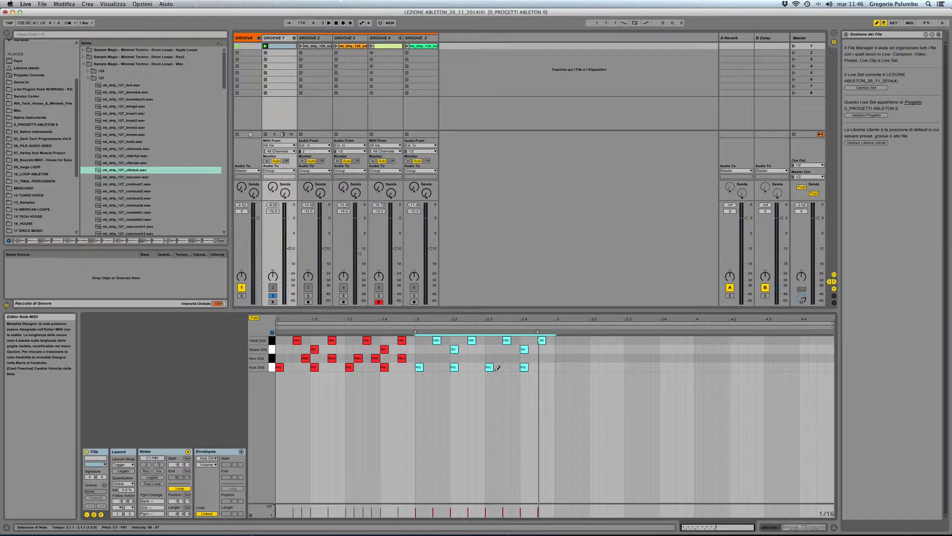
key("super+d")
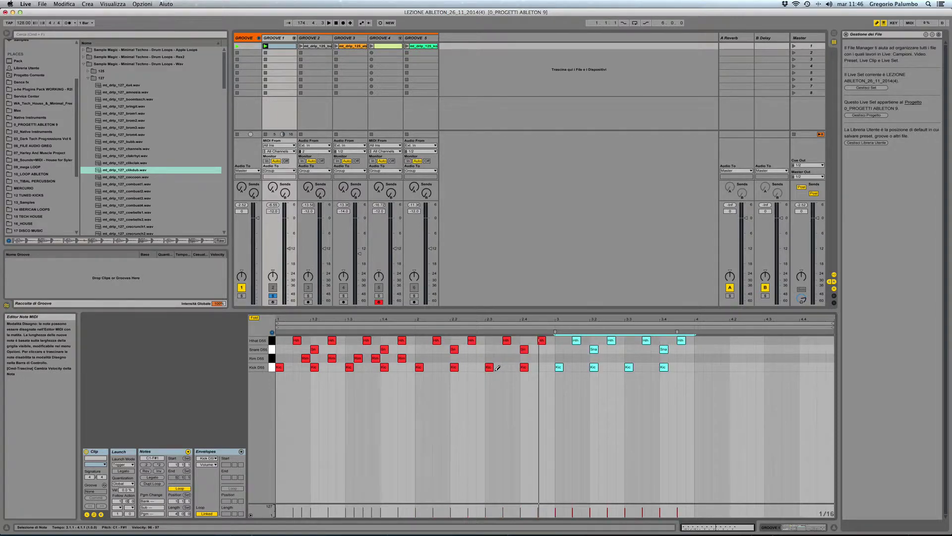
key("super+d")
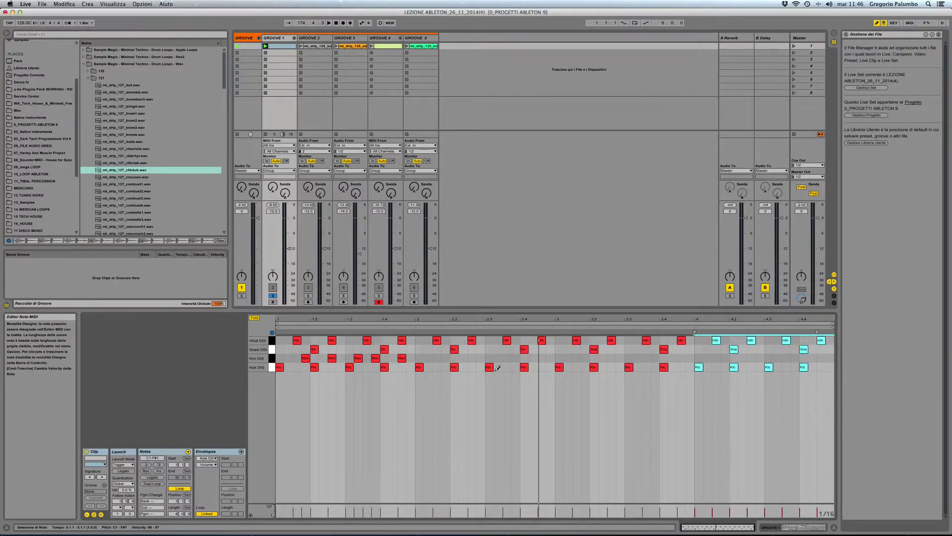
Step: Play the GROOVE 1 clip and add an extra Snare note on the last sixteenth of bar 4, at 4.4.4
key("space")
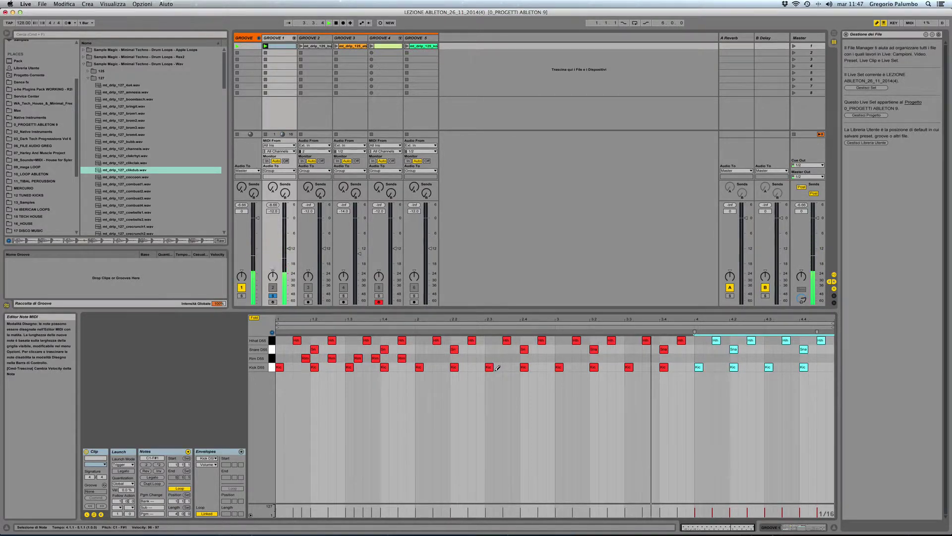
left_click(778, 411)
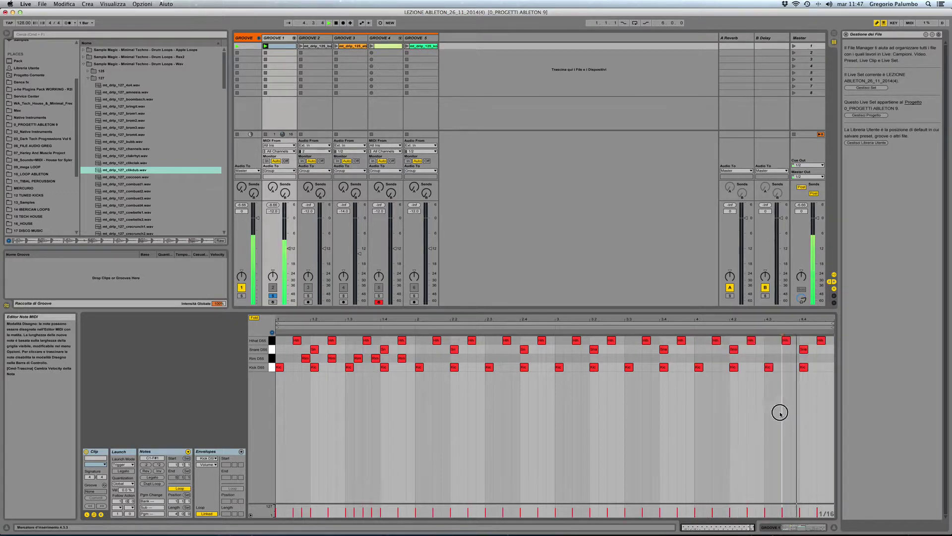
right_click(778, 415)
left_click(792, 527)
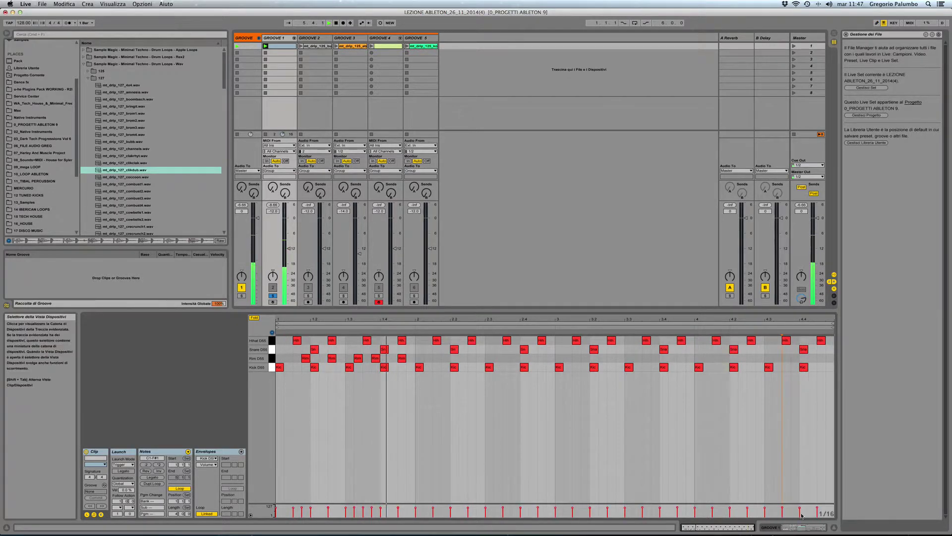
left_click(822, 350)
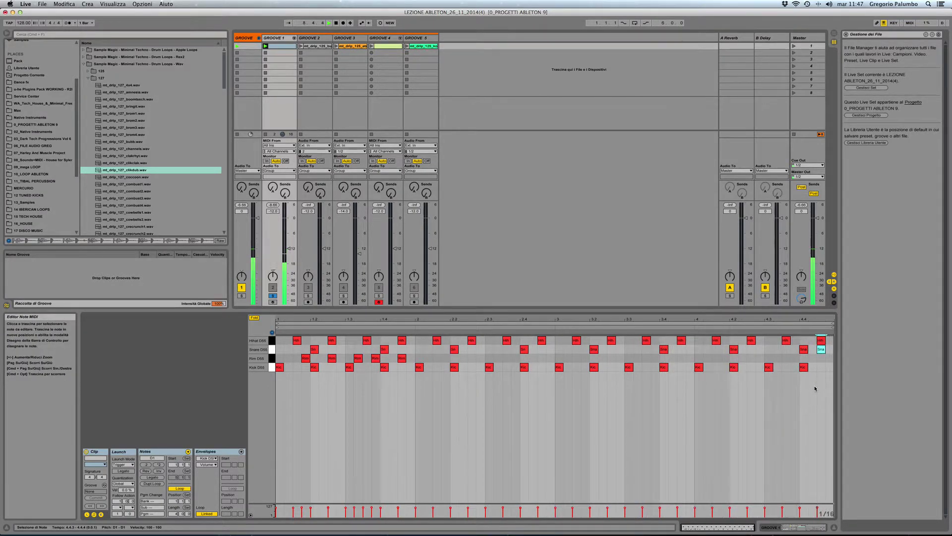
right_click(799, 384)
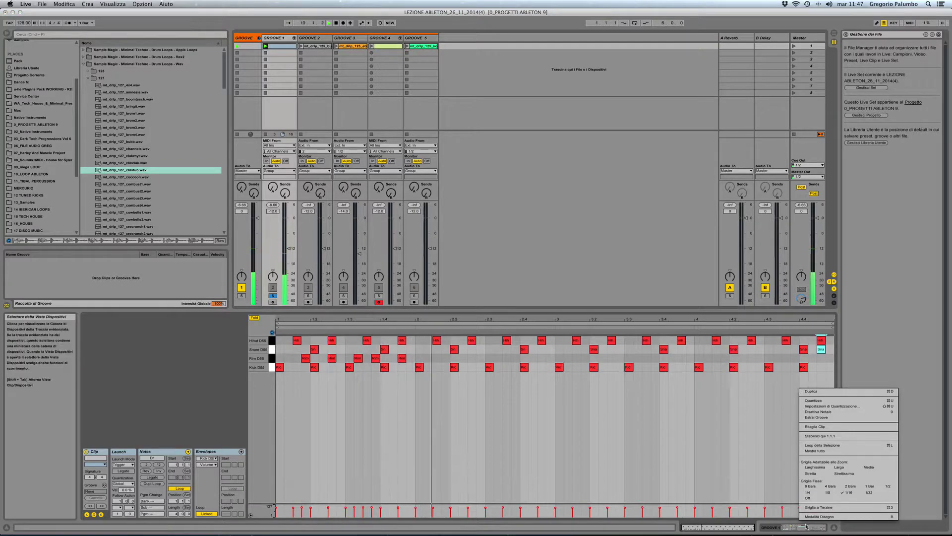
key("Escape")
left_click_drag(821, 349, 829, 350)
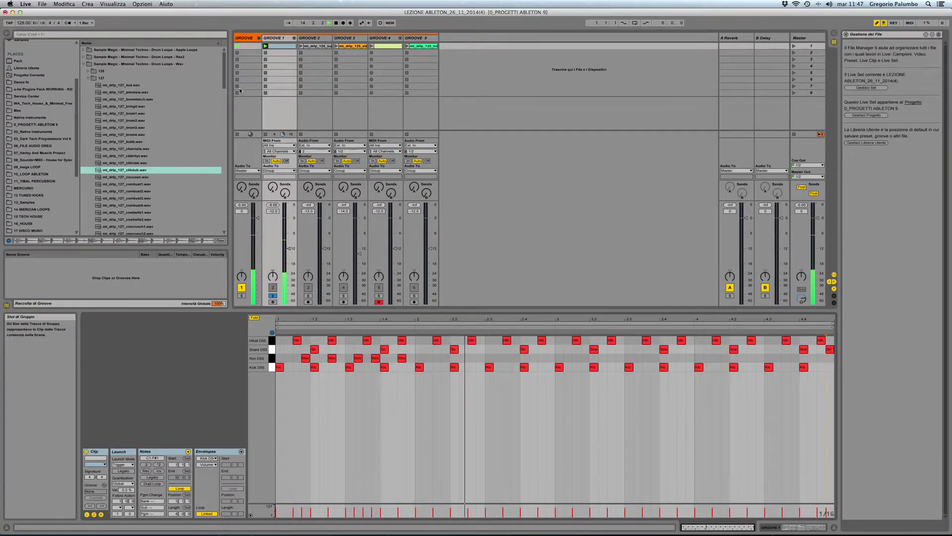
Step: Turn off solo on GROOVE 1 and bring in the clips of GROOVE 2 through GROOVE 5 one after another
left_click(274, 296)
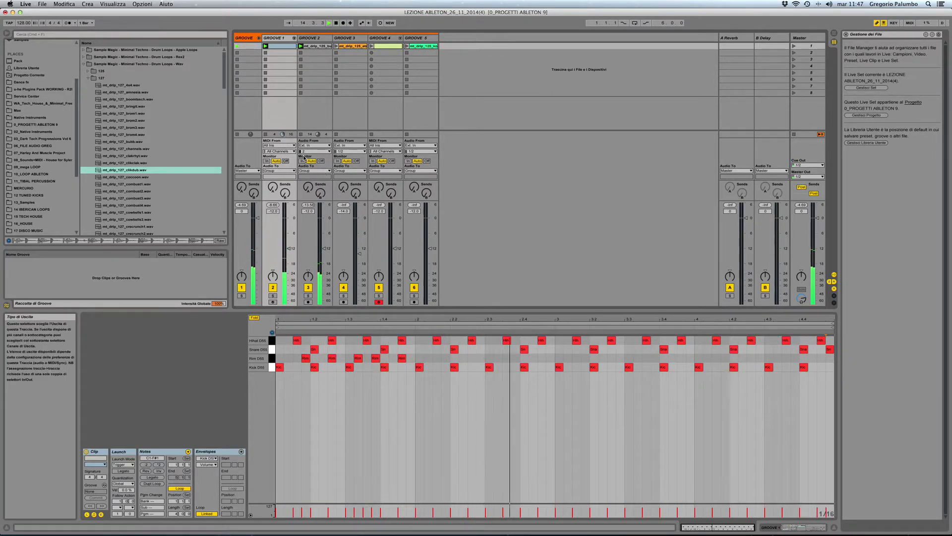
left_click(336, 46)
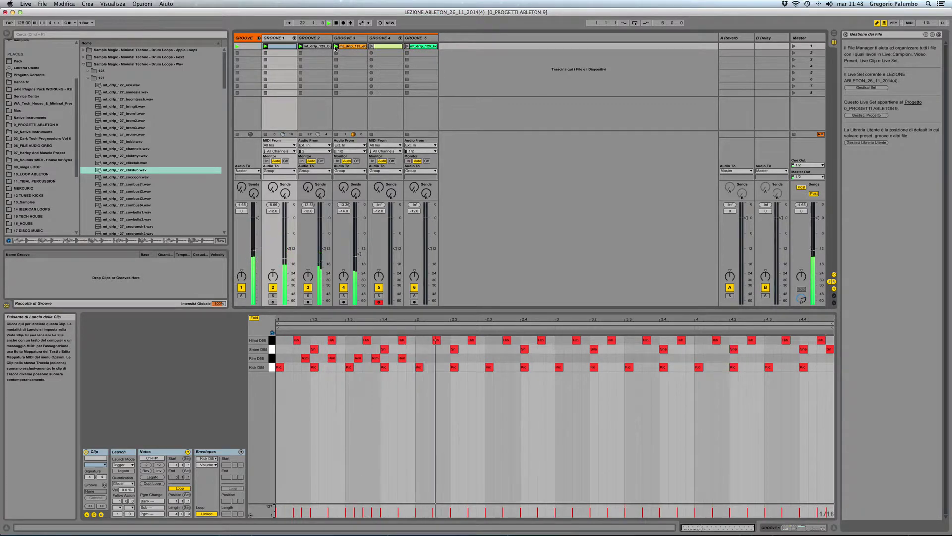
left_click(372, 46)
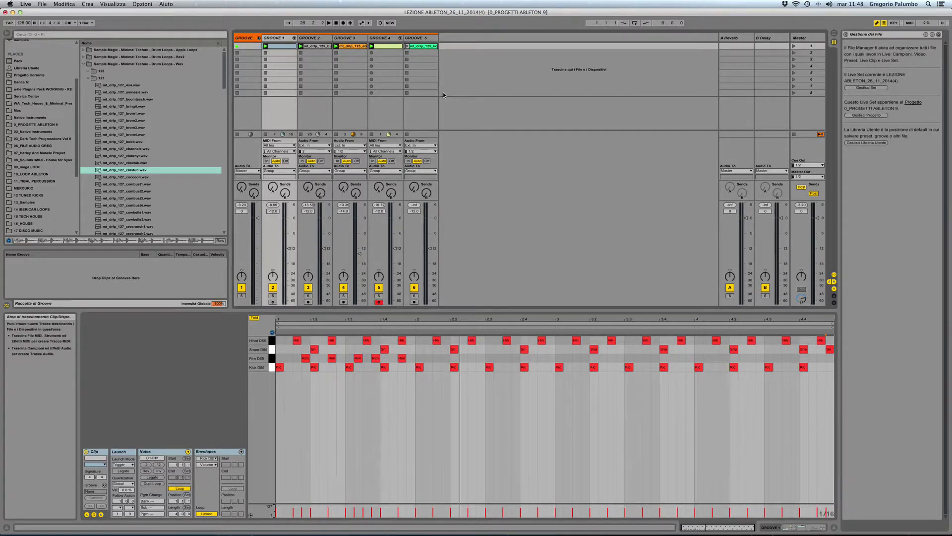
key("space")
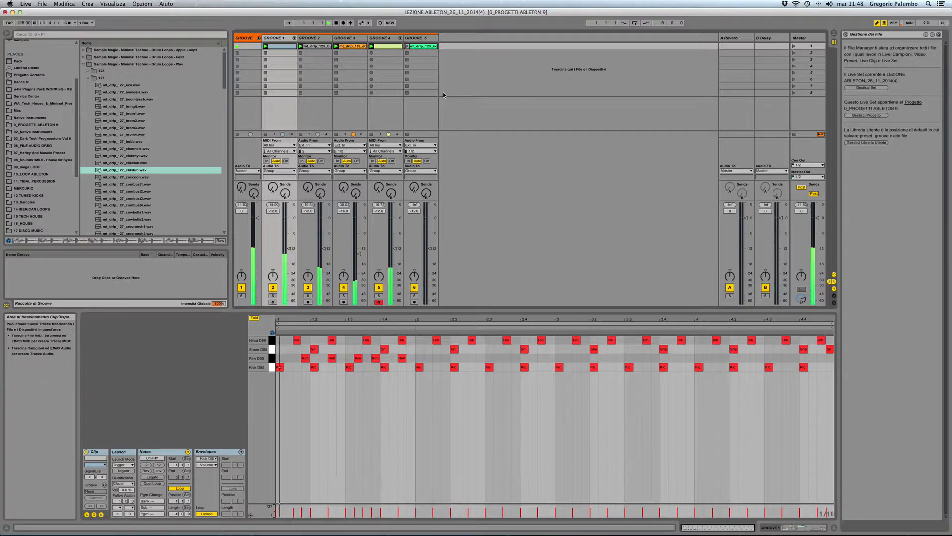
left_click(406, 46)
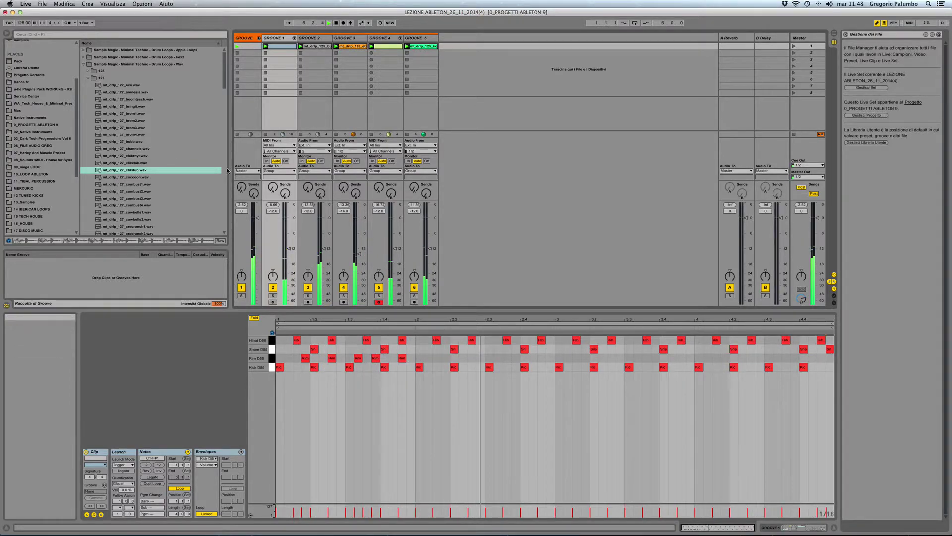
Step: Preview the neighbouring 127 BPM drum loops and add mt_drlp_127_clikdub.wav as a clip on a new audio track after GROOVE 5
left_click(131, 164)
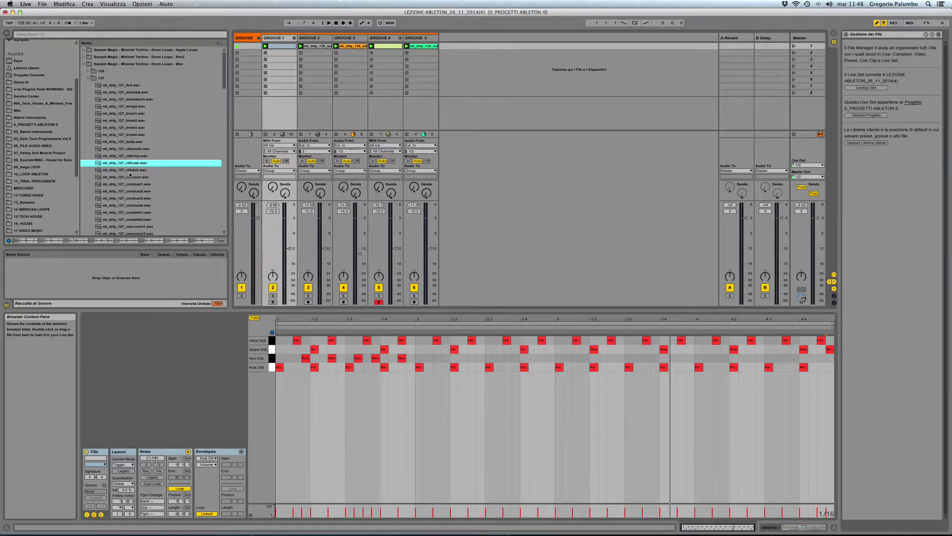
left_click(130, 171)
left_click(113, 177)
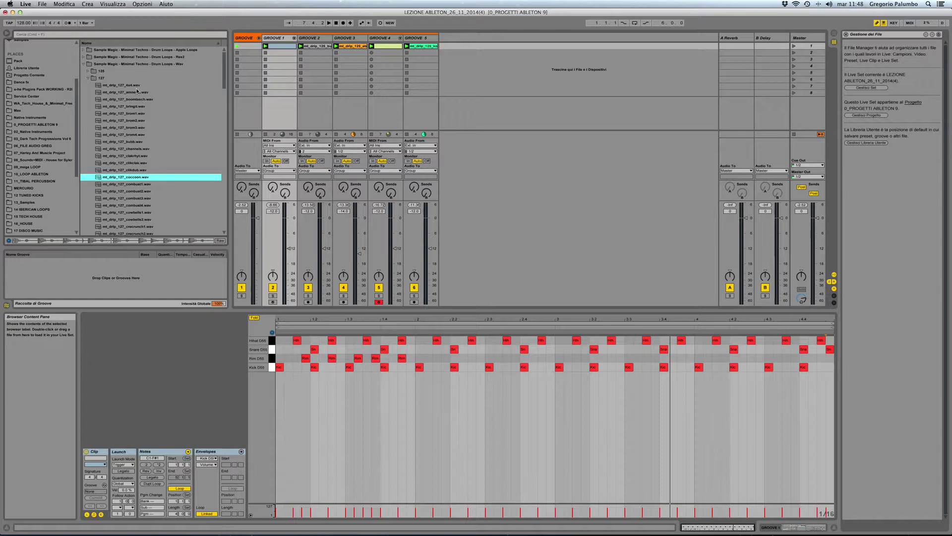
left_click(110, 170)
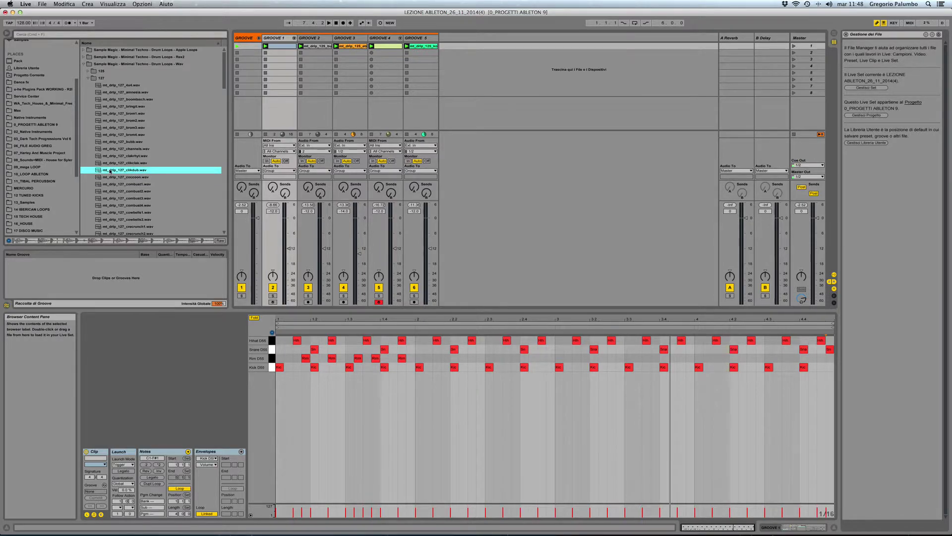
left_click_drag(110, 171, 455, 52)
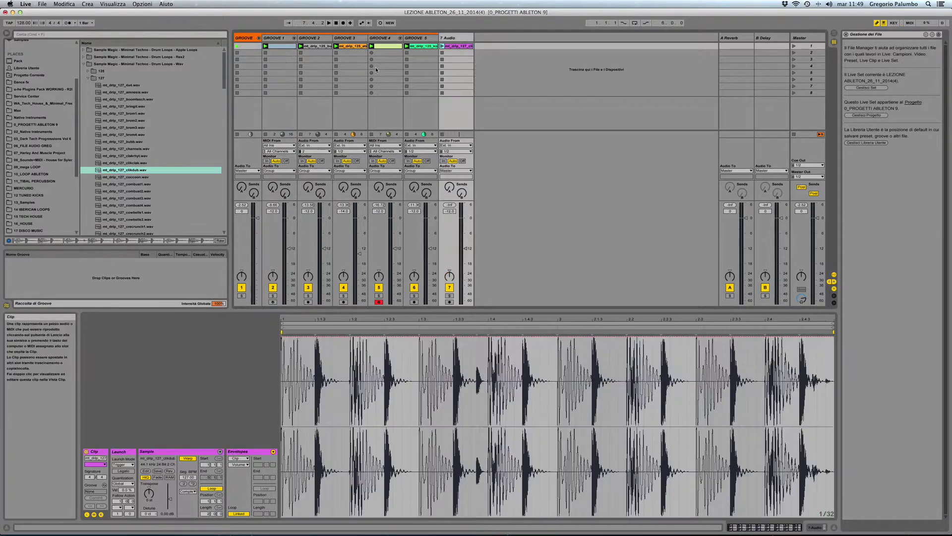
Step: Go through the GROOVE tracks' device chains, selecting GROOVE 5's Utility device and removing the Utility from GROOVE 3
left_click(419, 38)
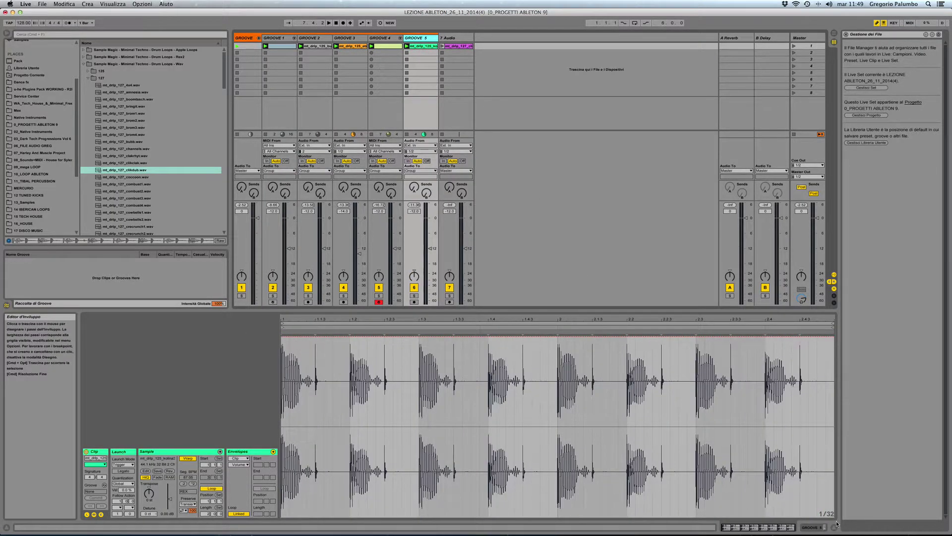
key("shift+Tab")
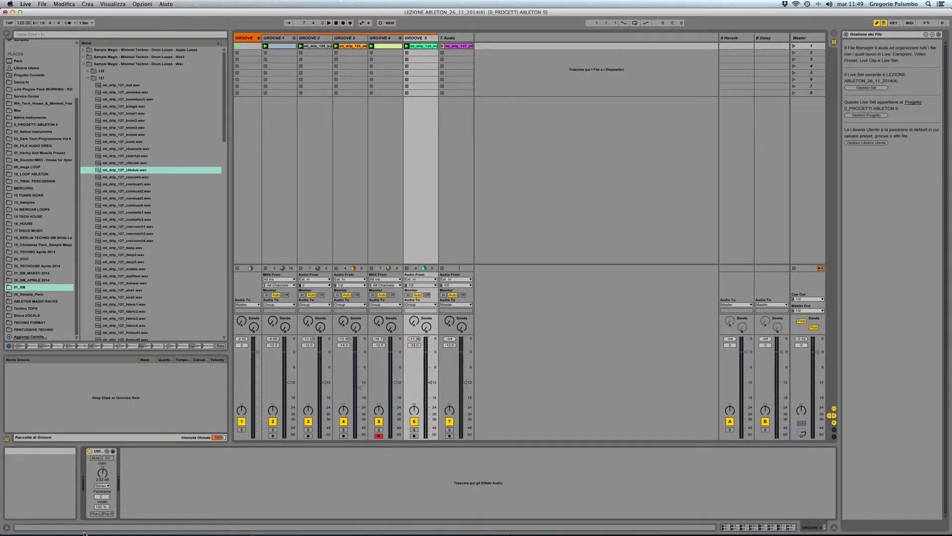
right_click(95, 454)
left_click(114, 477)
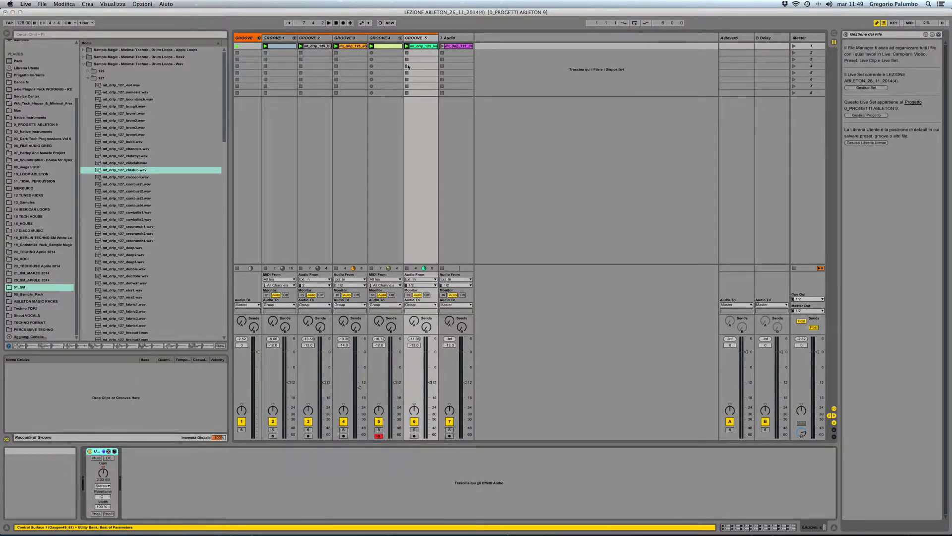
left_click(381, 37)
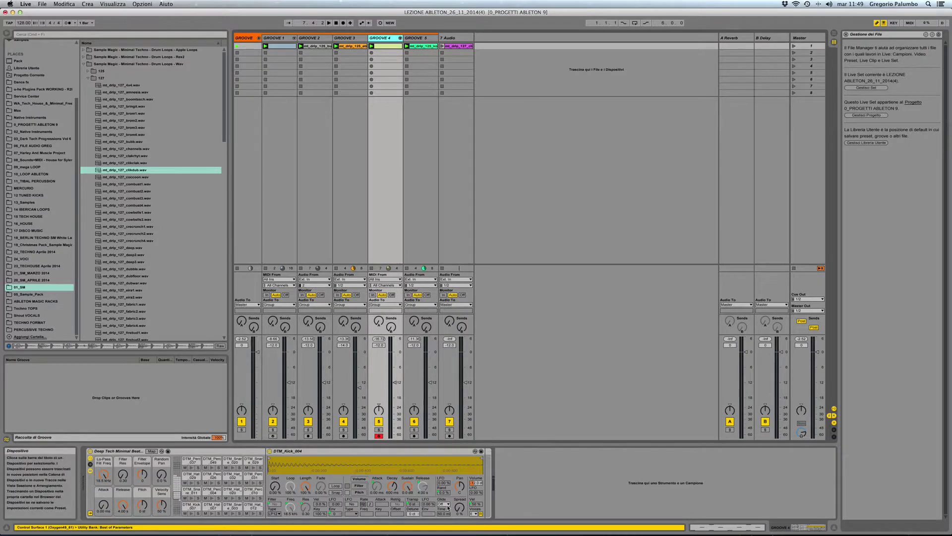
left_click(359, 38)
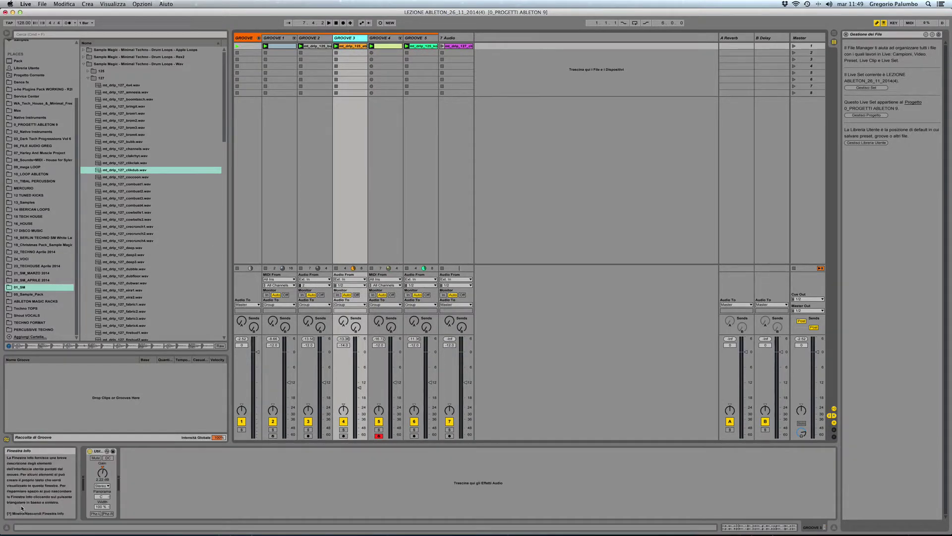
right_click(96, 451)
left_click(114, 474)
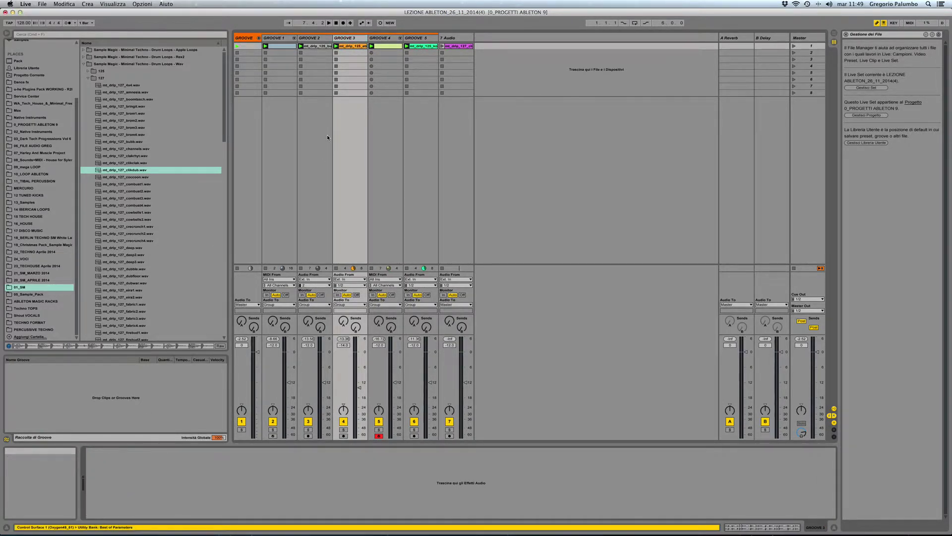
left_click(312, 38)
left_click(276, 38)
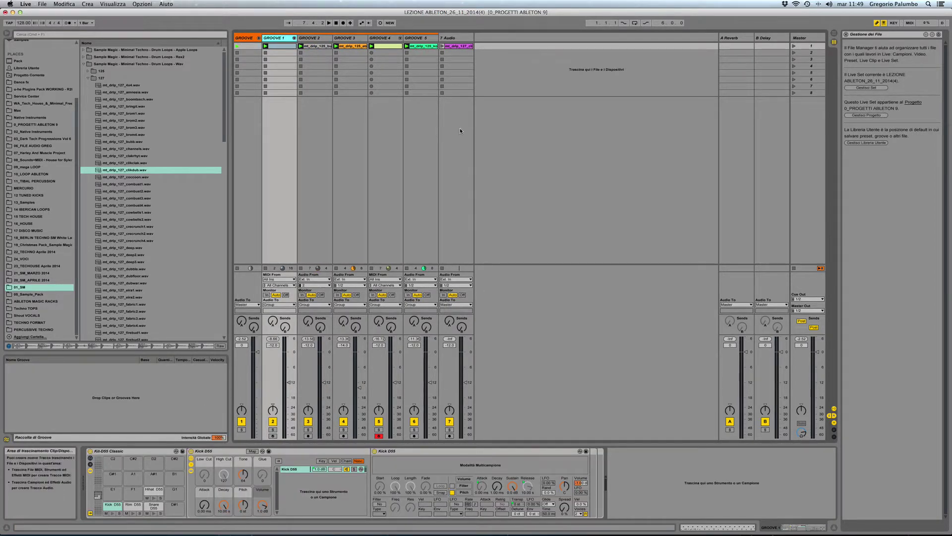
Step: Move the new audio track into the GROOVE group, between GROOVE 4 and GROOVE 5
left_click(451, 48)
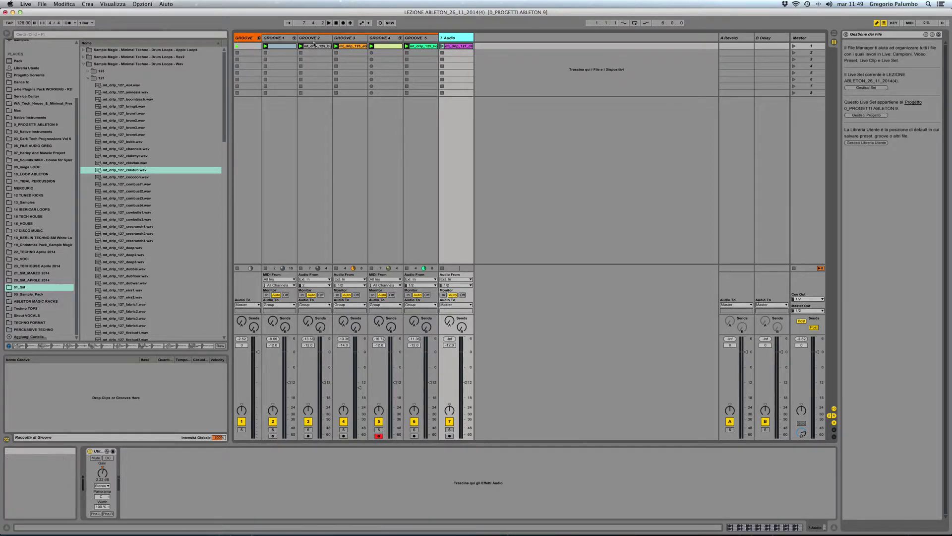
left_click(453, 38)
mouse_move(452, 38)
left_mouse_down()
mouse_move(394, 41)
mouse_move(491, 38)
mouse_move(466, 39)
left_mouse_up()
left_click(456, 38)
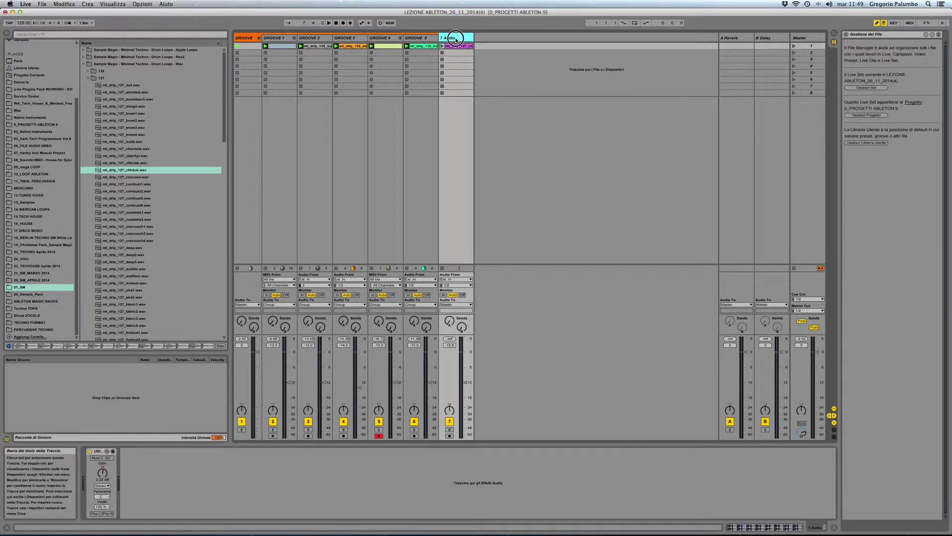
left_click_drag(456, 38, 404, 41)
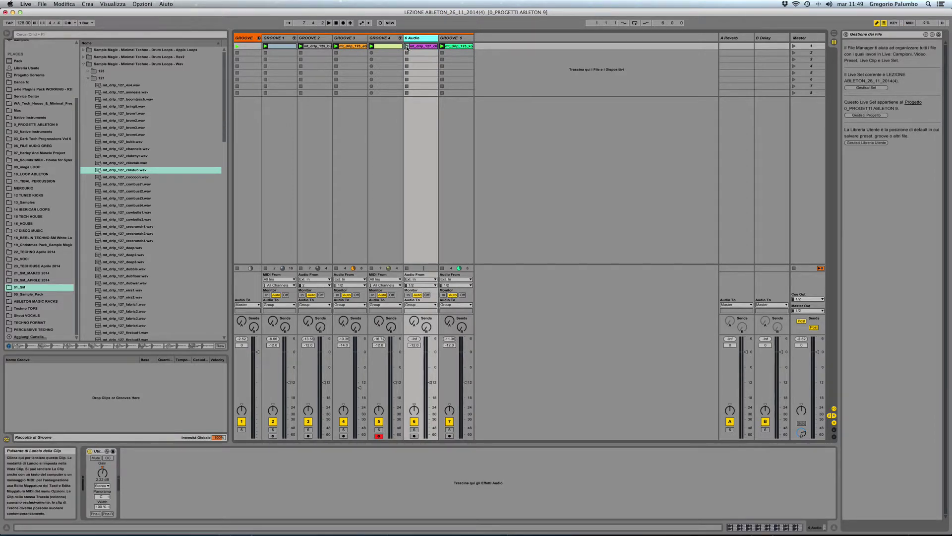
Step: Play the new audio track's clip with the groove, set the track volume to -14 dB and stop playback
left_click(407, 46)
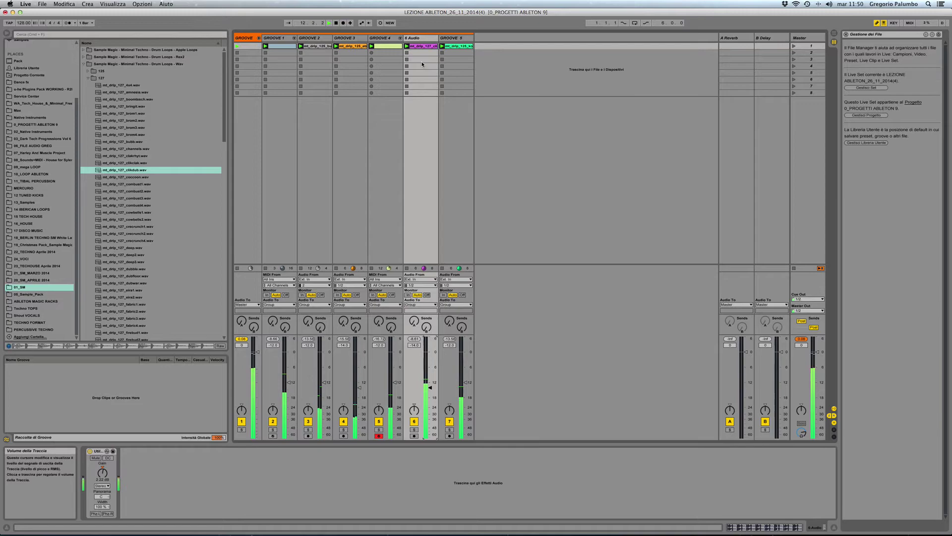
left_click(335, 23)
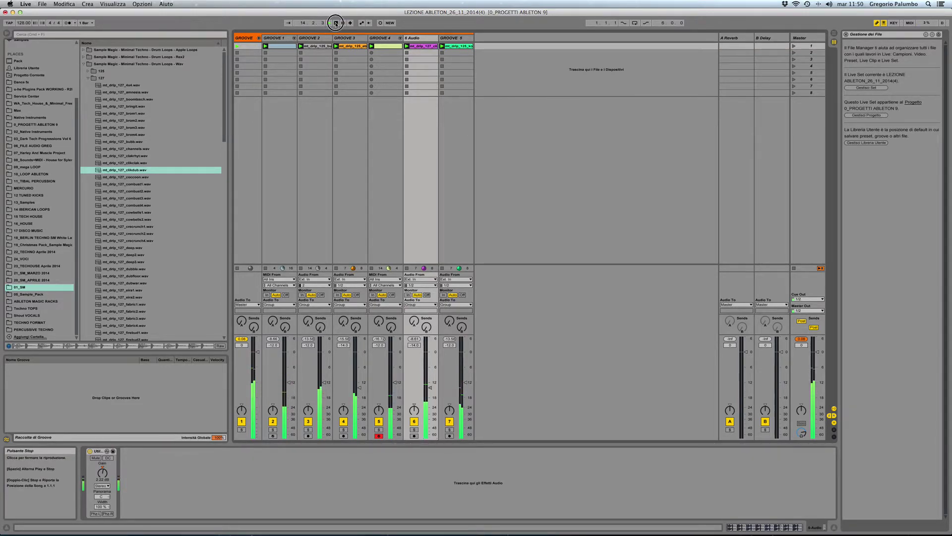
Step: Fold the GROOVE group and collapse the 127 and Minimal Techno Drum Loops Wav folders in the browser
left_click(258, 38)
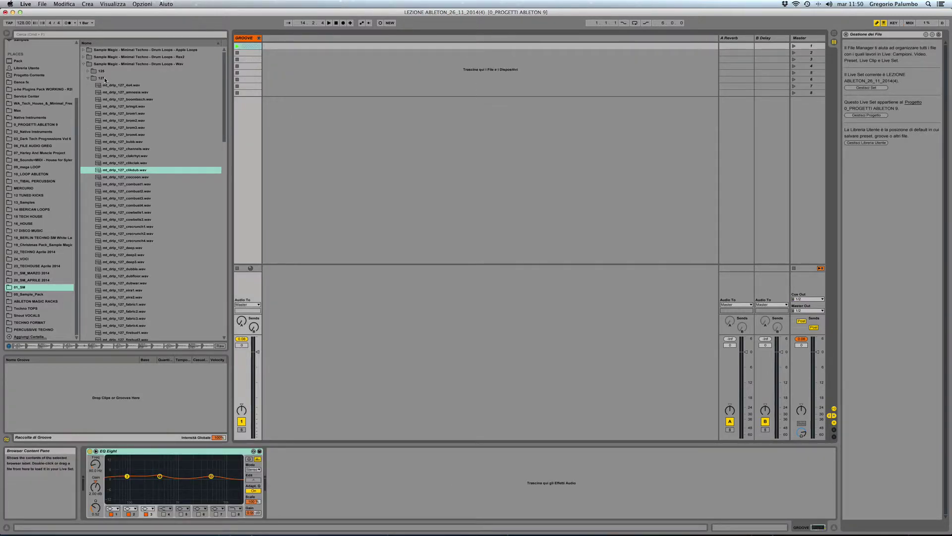
left_click(88, 77)
left_click(84, 64)
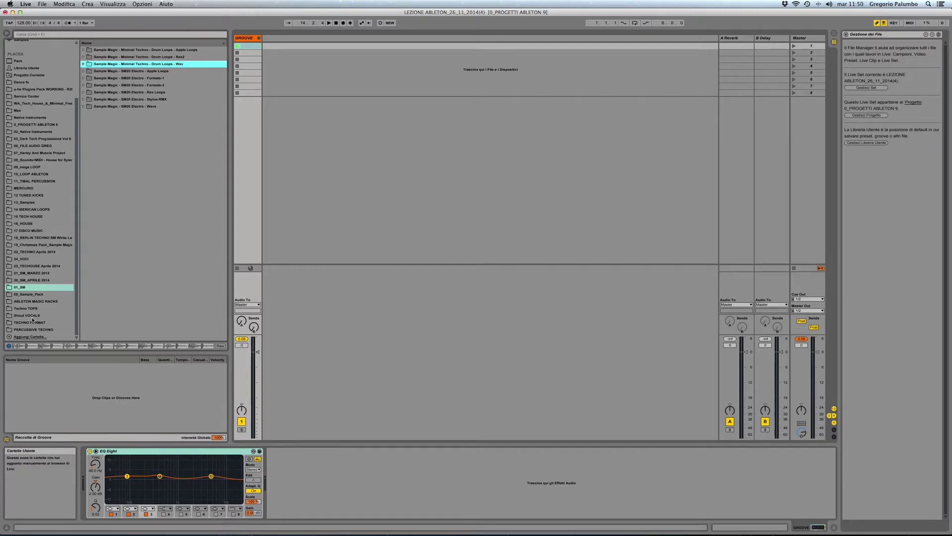
Step: Open the 24_VOCI folder, expand SM101 - Vintage Vocals - Twisted Religion and audition its first seven vocal samples
scroll(28, 273, "up", 1)
left_click(18, 267)
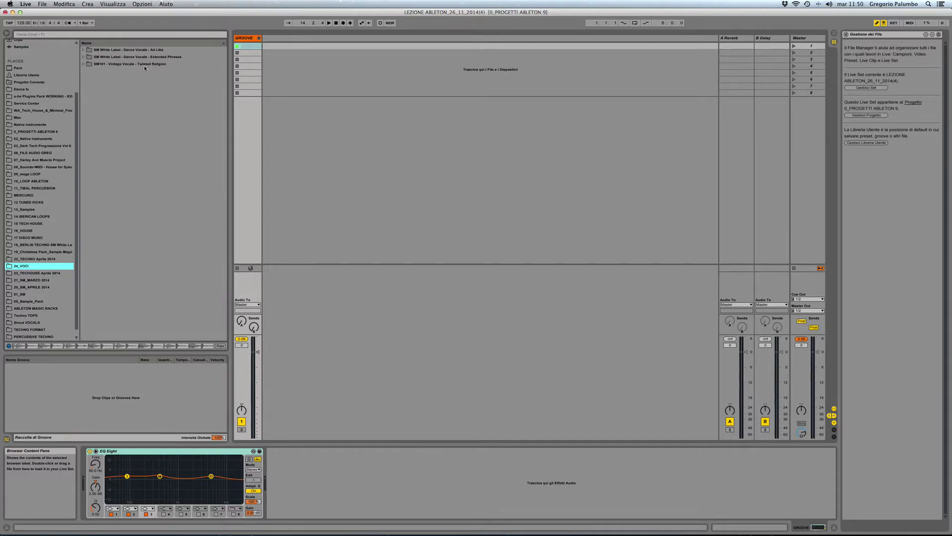
left_click(83, 64)
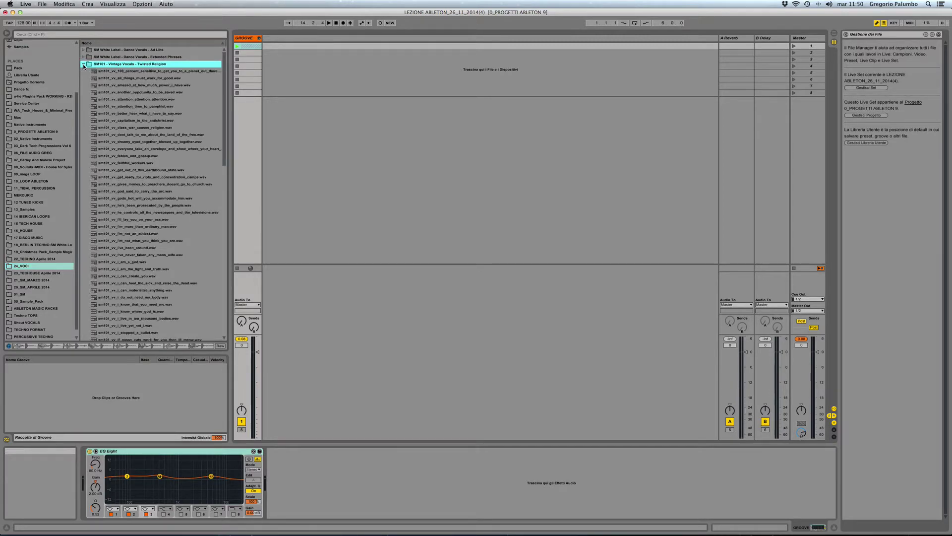
left_click(118, 72)
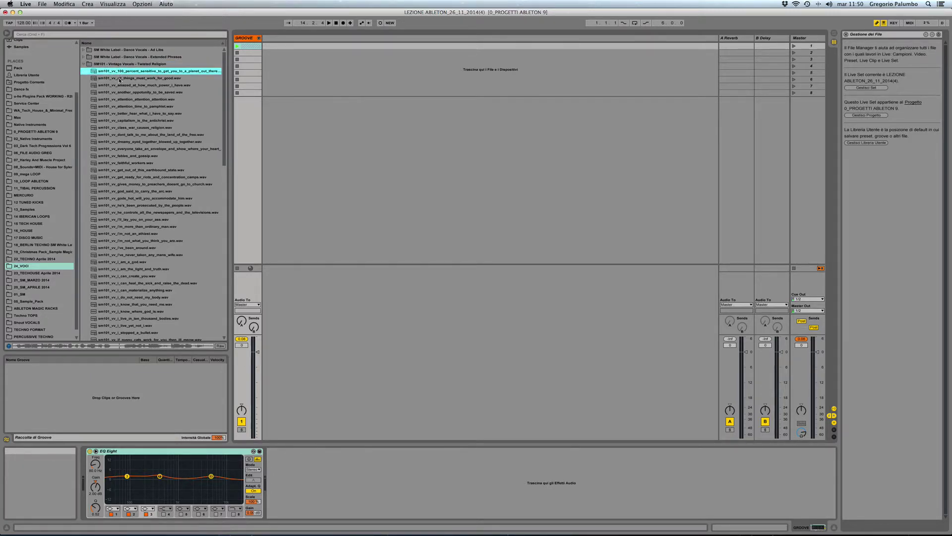
left_click(120, 78)
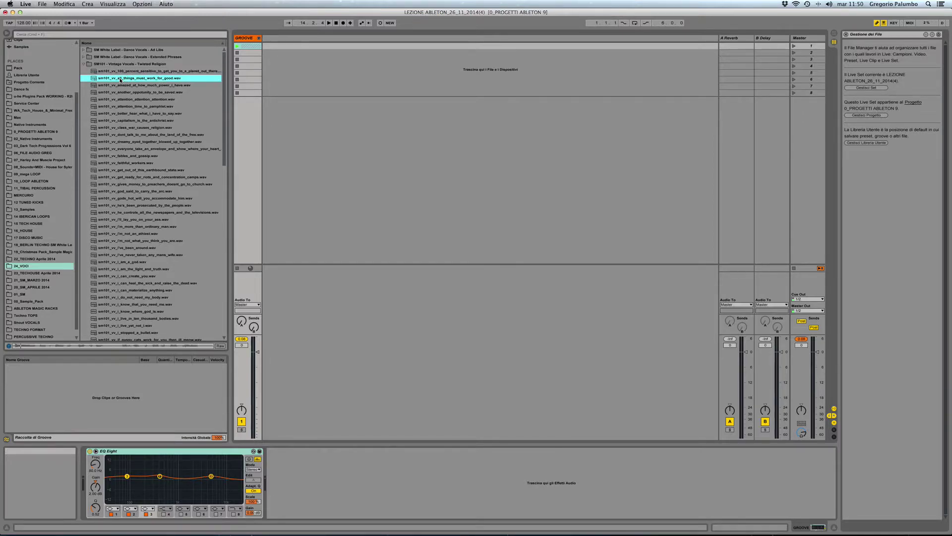
left_click(123, 86)
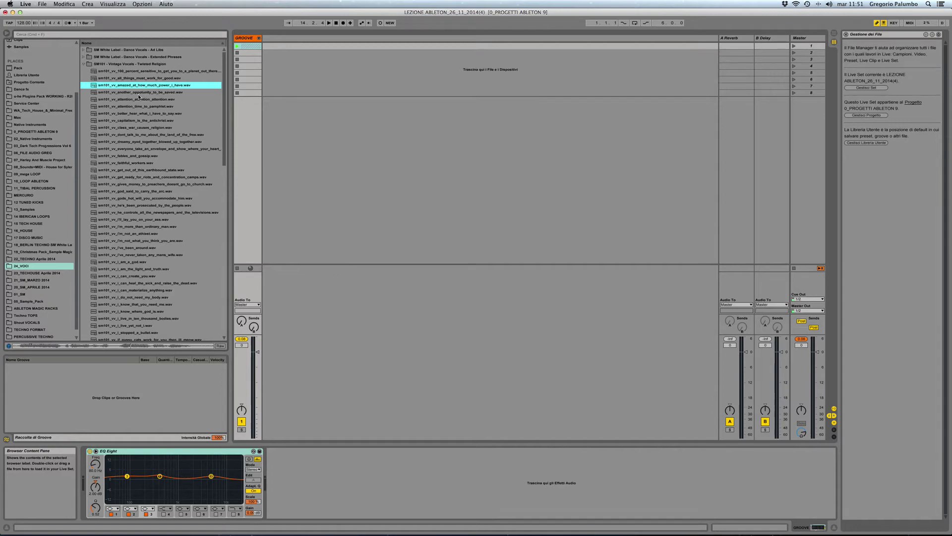
left_click(139, 93)
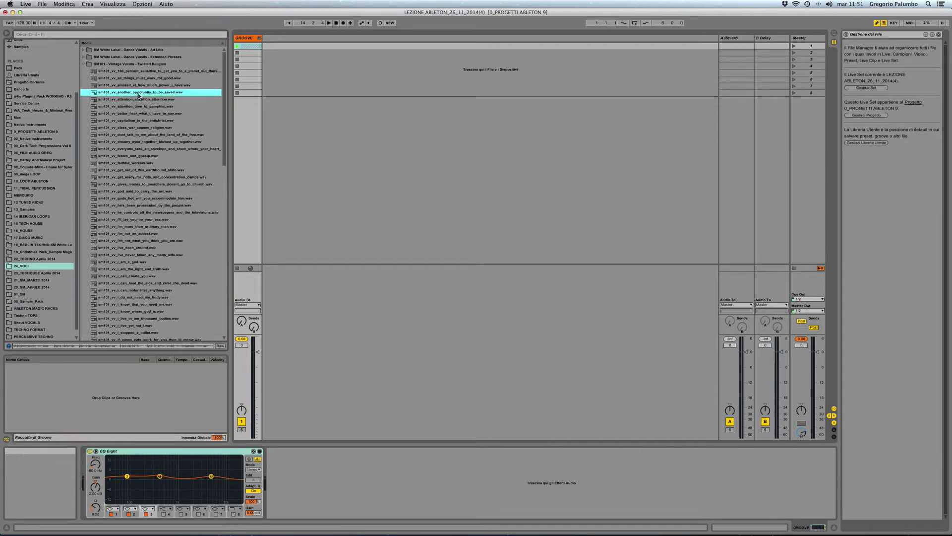
left_click(134, 100)
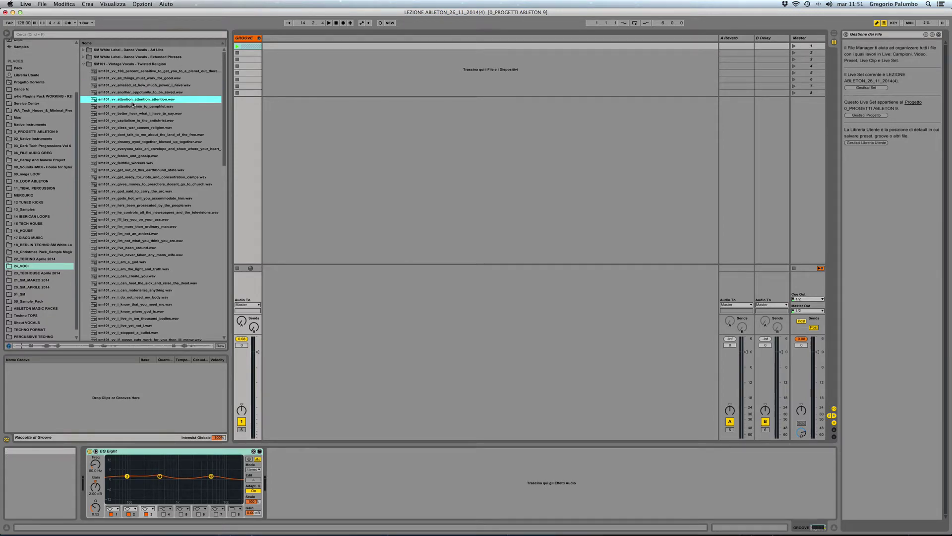
left_click(131, 106)
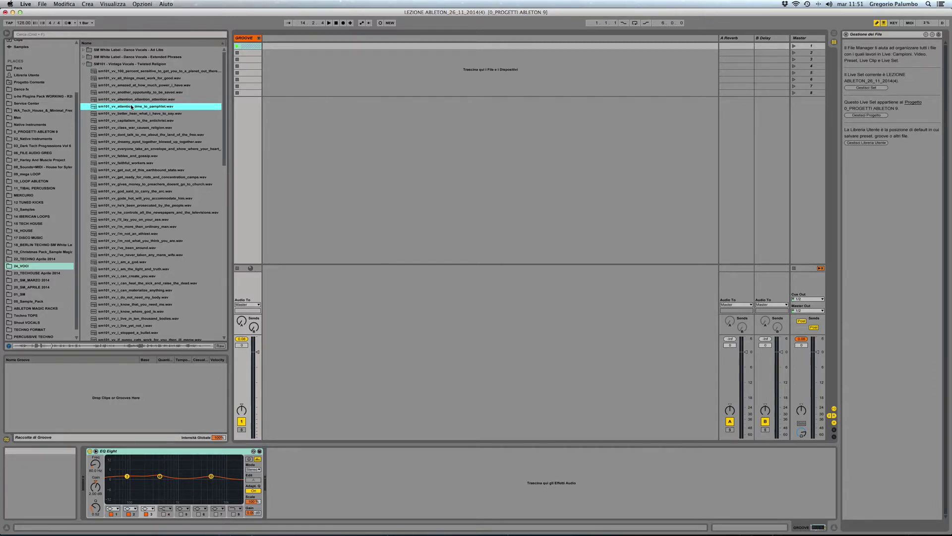
left_click(130, 114)
Step: Audition the vocal samples near the end of the Twisted Religion folder, from you_couldnt_possibly_know_where_im_at back to ya_better_repent
scroll(130, 133, "down", 1)
scroll(129, 131, "down", 20)
left_click(131, 306)
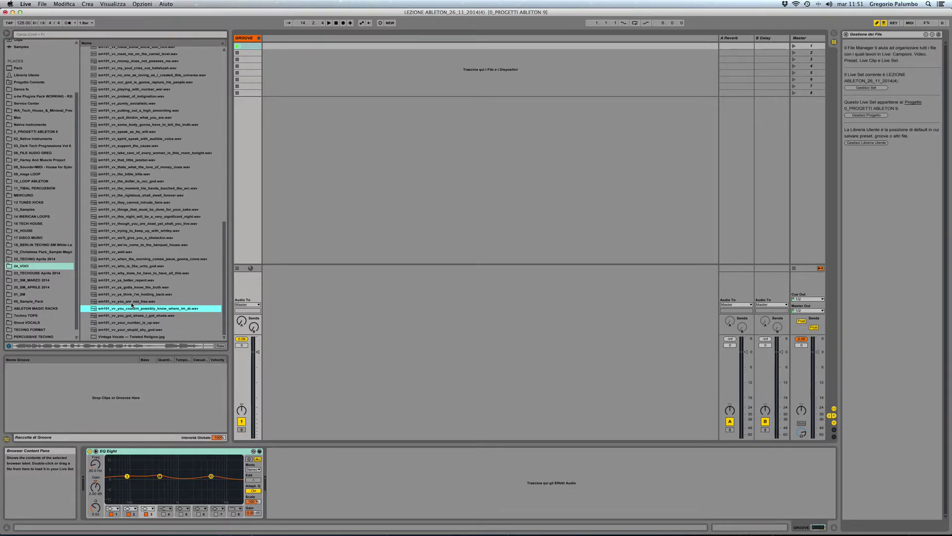
left_click(123, 303)
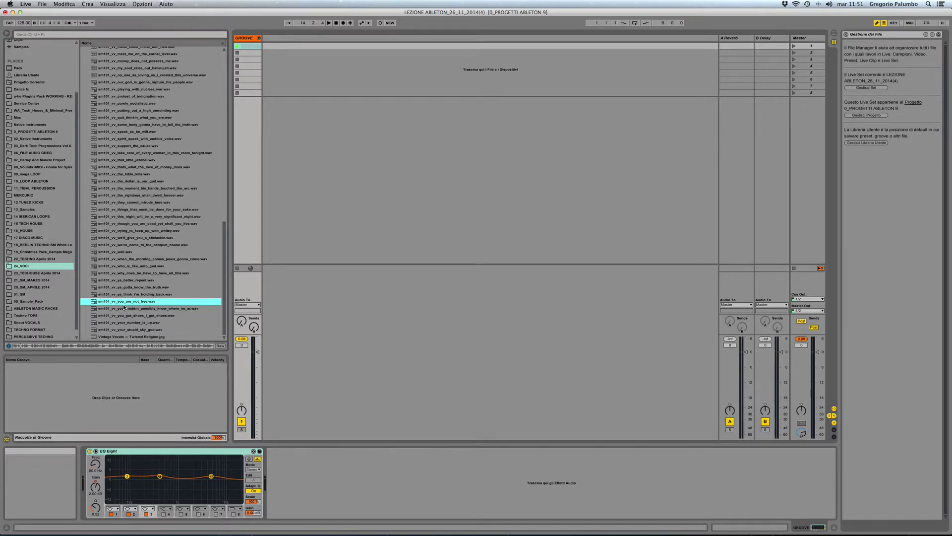
left_click(124, 295)
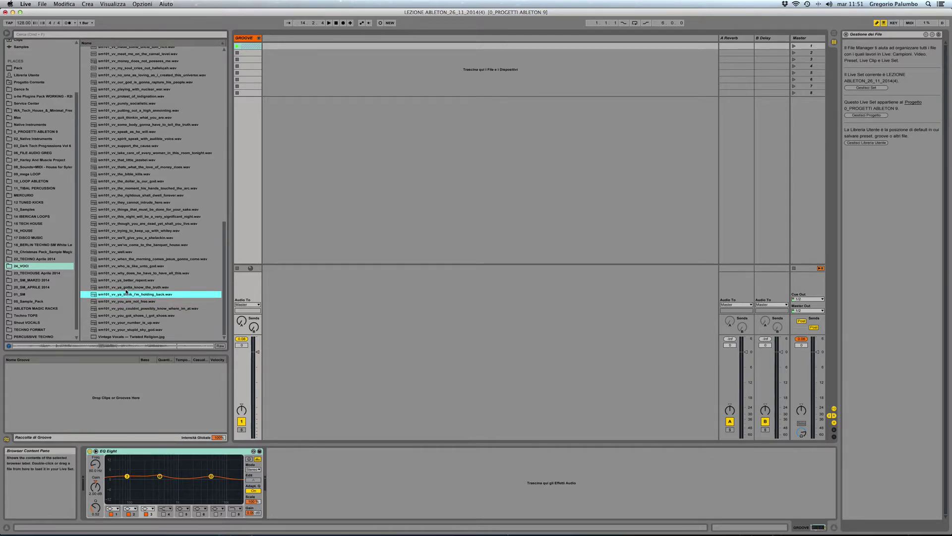
left_click(127, 288)
left_click(128, 281)
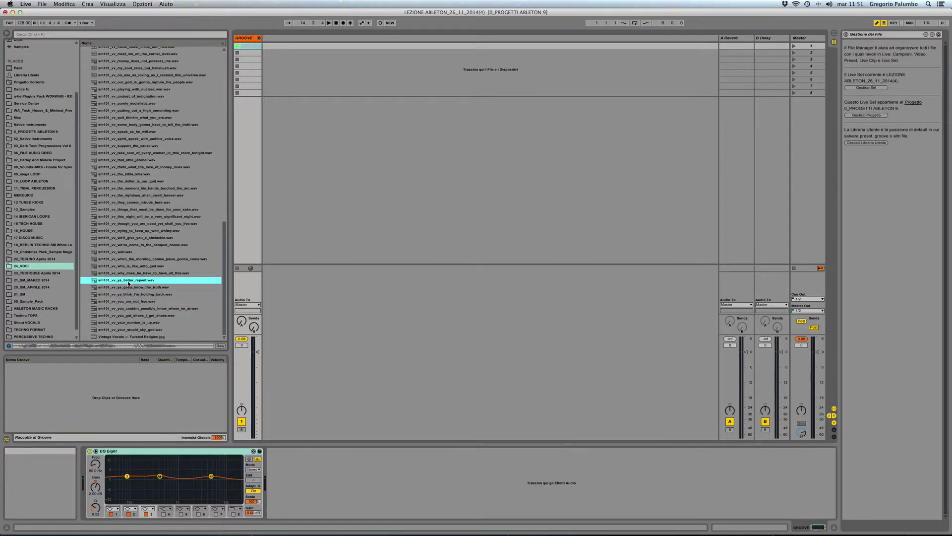
Step: Load sm101_vv_ya_think_i'm_holding_back.wav into the first slot of a new audio track and launch the clip
left_click(126, 295)
left_click_drag(126, 296, 330, 46)
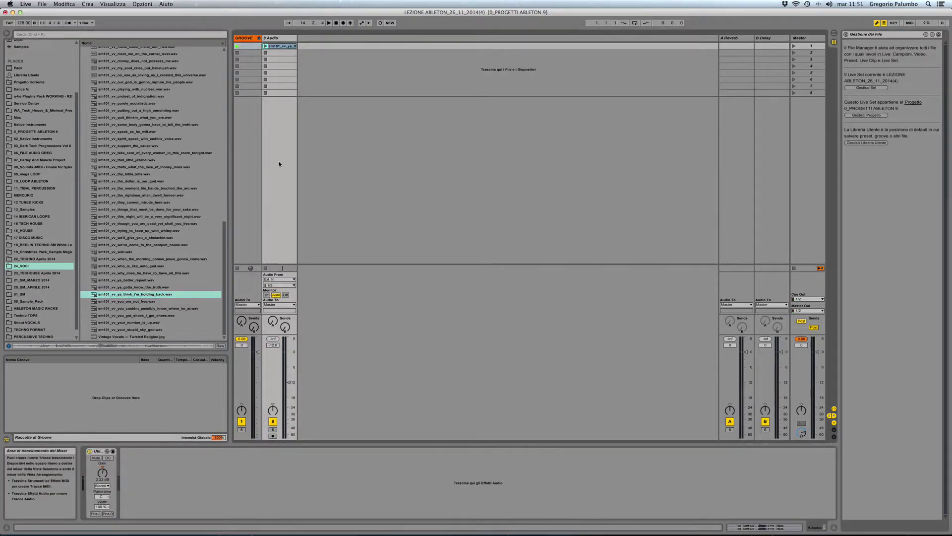
left_click(266, 46)
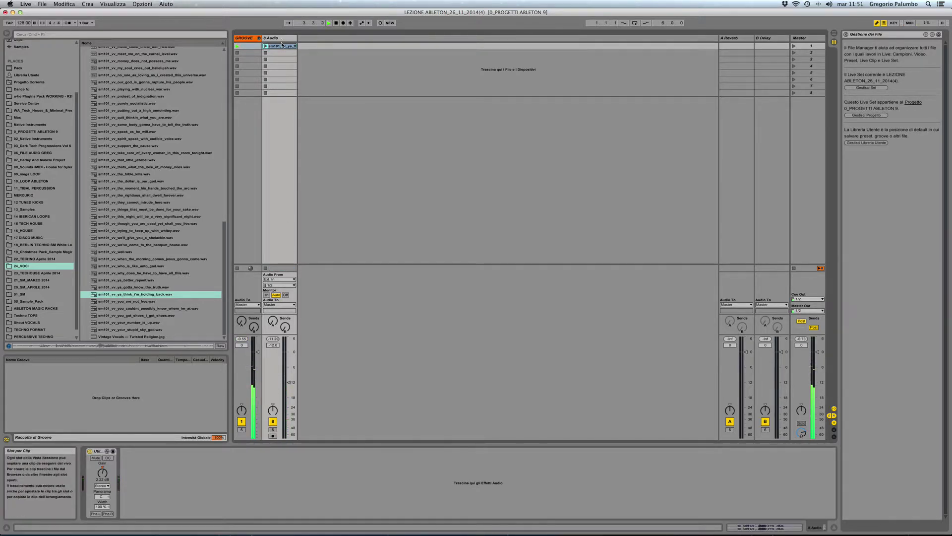
Step: Unfold the GROOVE group, show the vocal clip's sample view, relaunch the vocal over the groove and stop playback
left_click(259, 37)
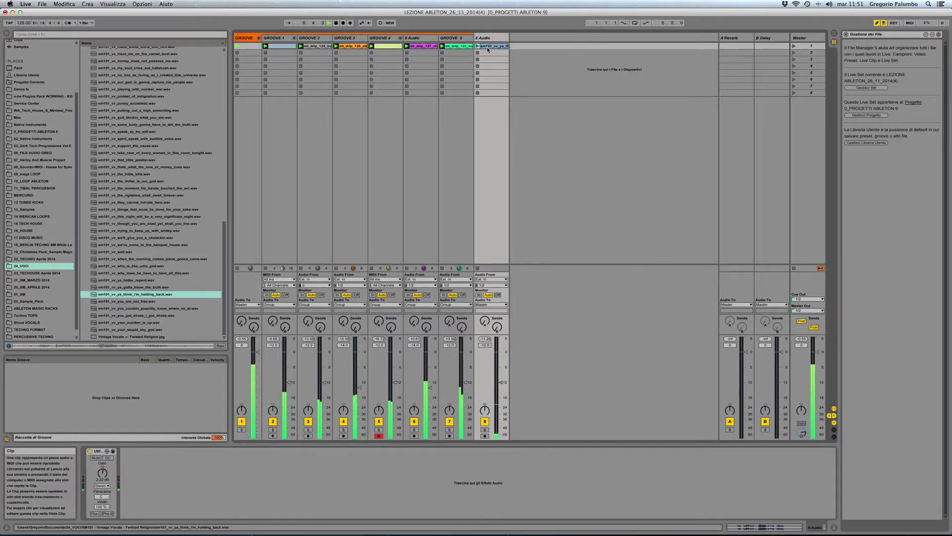
key("shift+Tab")
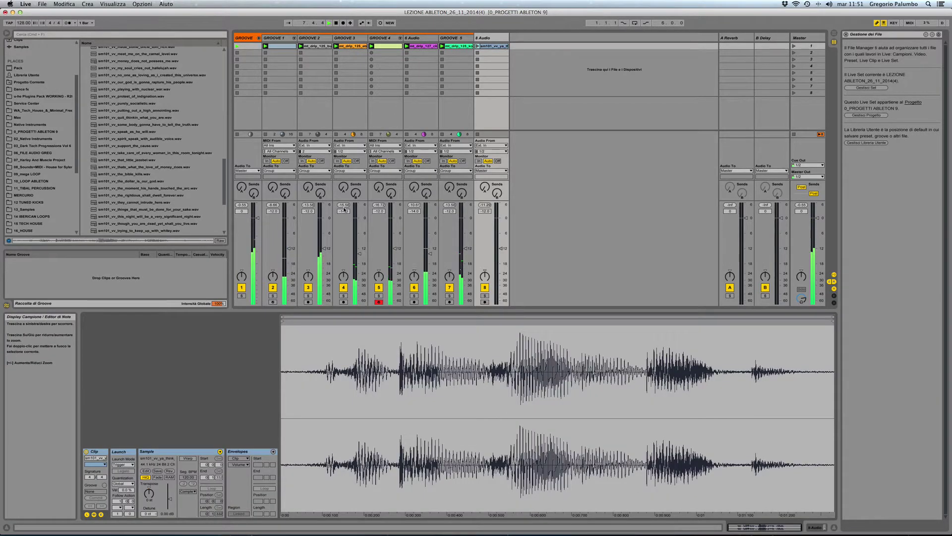
left_click(478, 47)
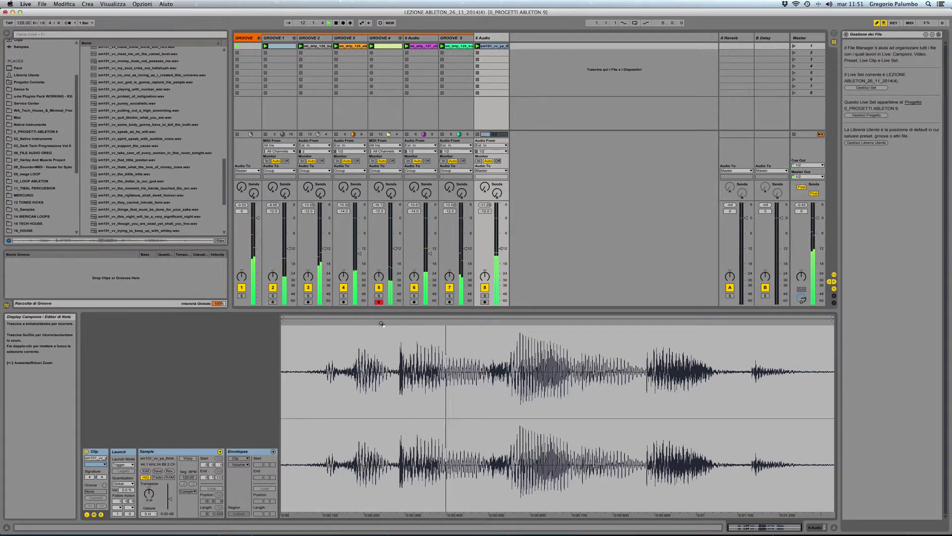
key("space")
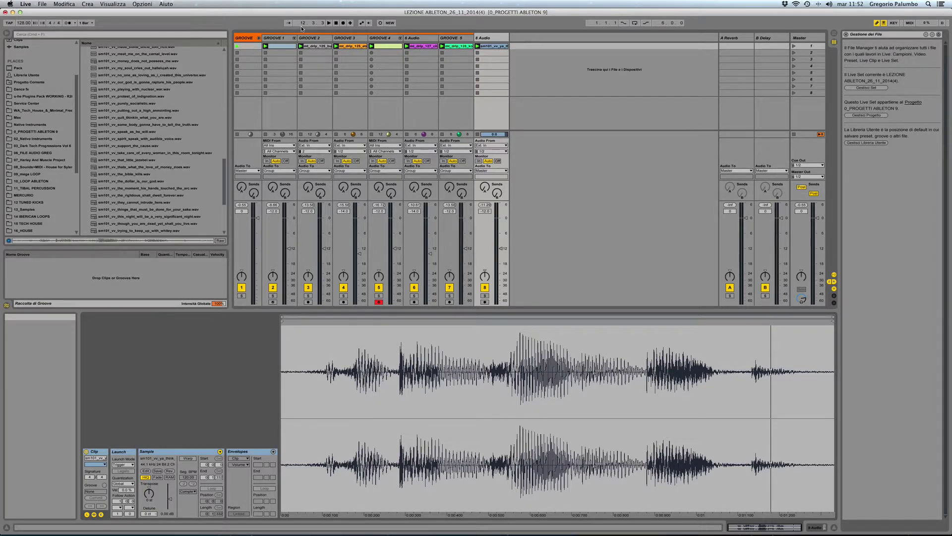
Step: Compare the sample views and warp settings of the groove clips with those of the vocal clip
mouse_move(244, 38)
left_mouse_down()
mouse_move(85, 283)
mouse_move(67, 280)
mouse_move(276, 164)
mouse_move(243, 100)
mouse_move(245, 50)
left_mouse_up()
left_click(285, 46)
left_click(315, 46)
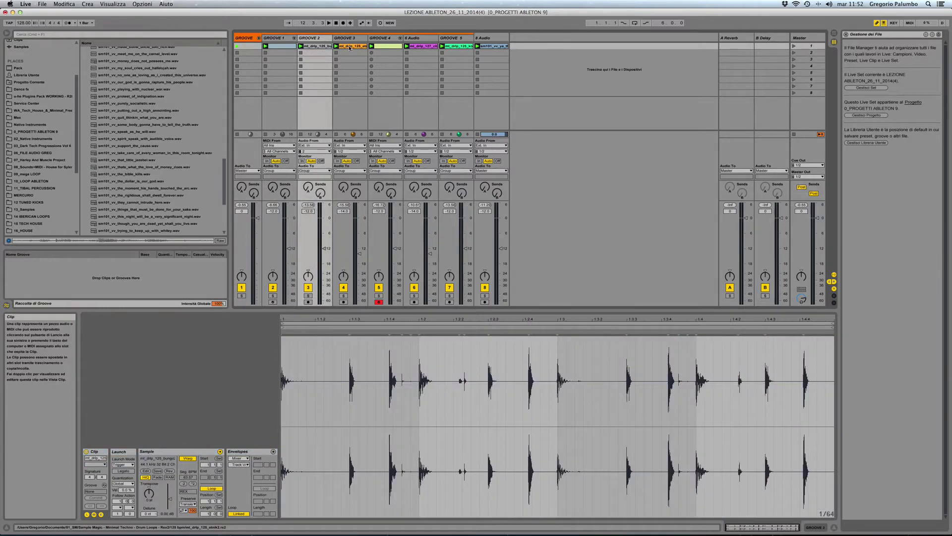
left_click(455, 47)
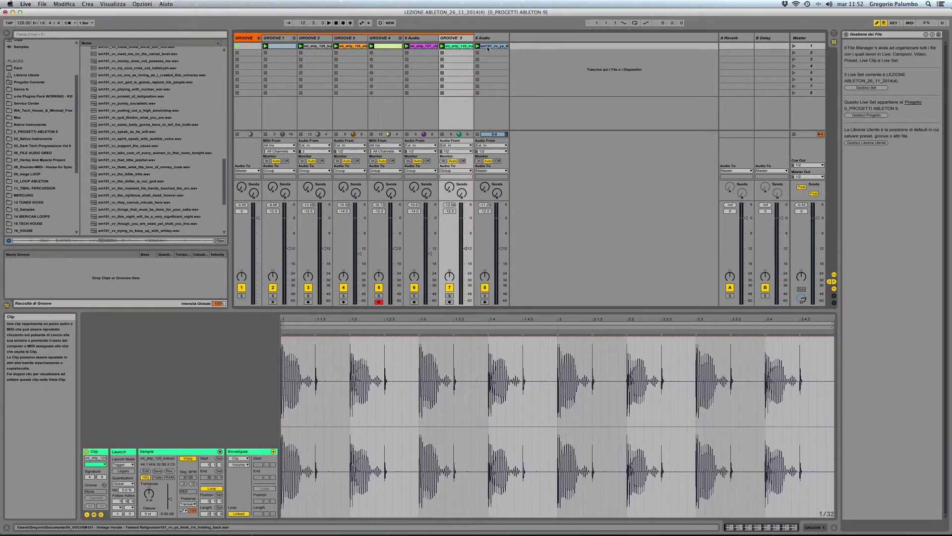
left_click(487, 46)
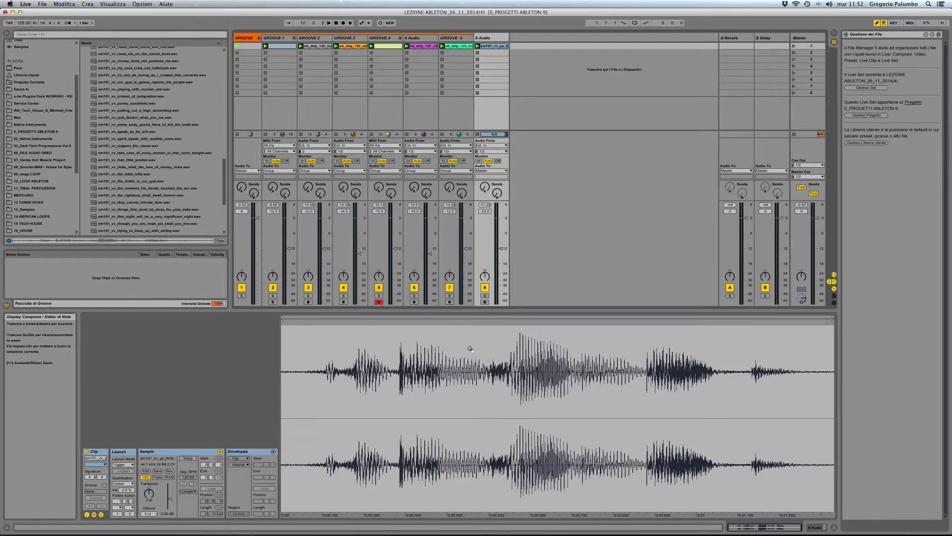
mouse_move(407, 343)
left_mouse_down()
mouse_move(407, 365)
mouse_move(404, 344)
left_mouse_up()
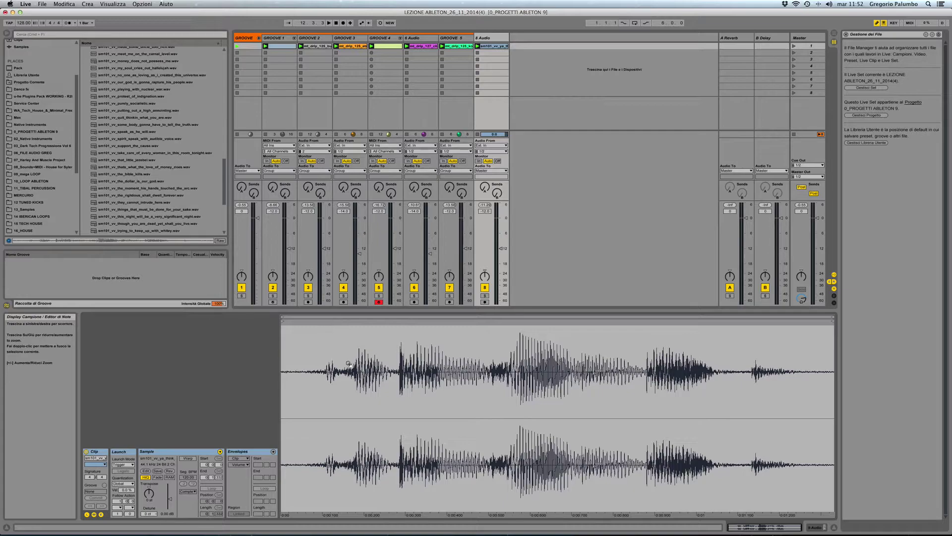
Step: Remove the Utility device from the vocal track's device chain
key("shift+Tab")
left_click(100, 451)
right_click(100, 452)
left_click(112, 455)
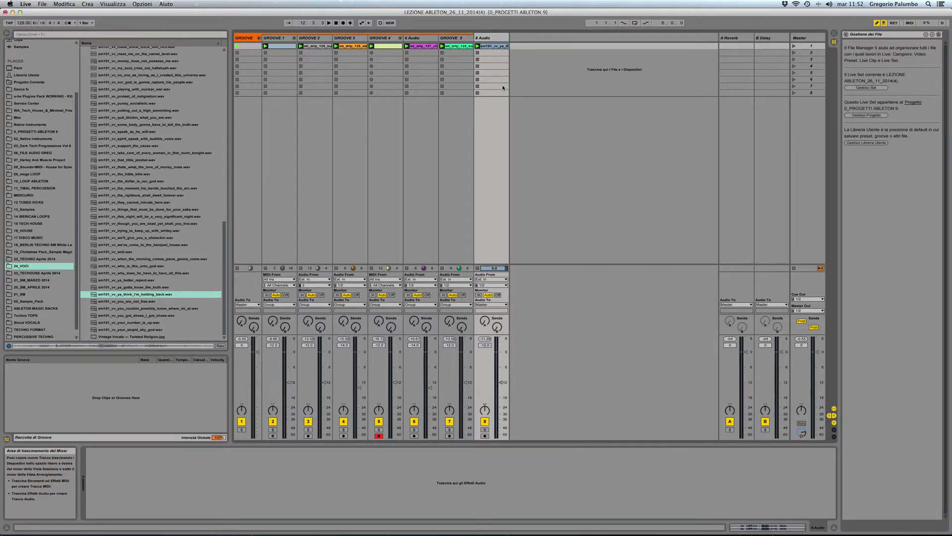
Step: Return to the vocal clip's sample view, turn on Warp and Loop, and switch off Draw Mode
left_click(738, 526)
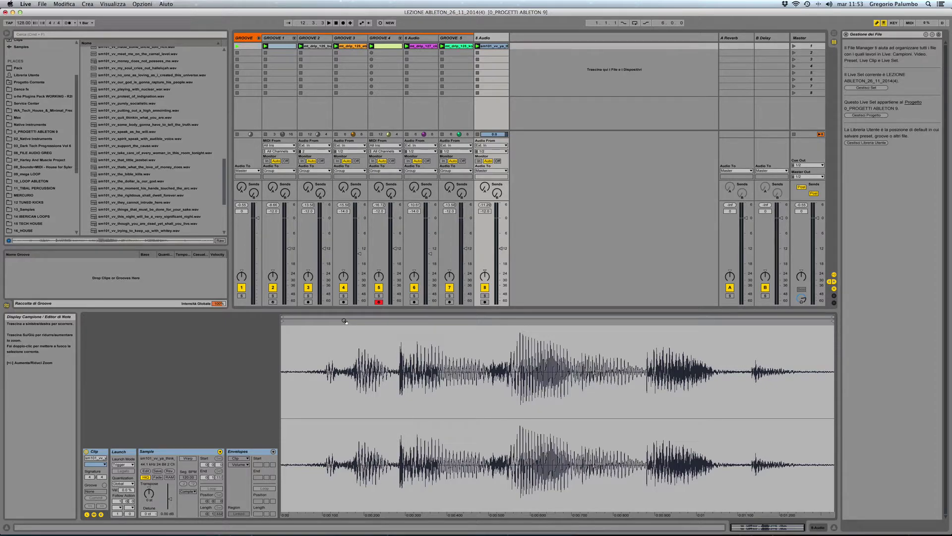
left_click(382, 324)
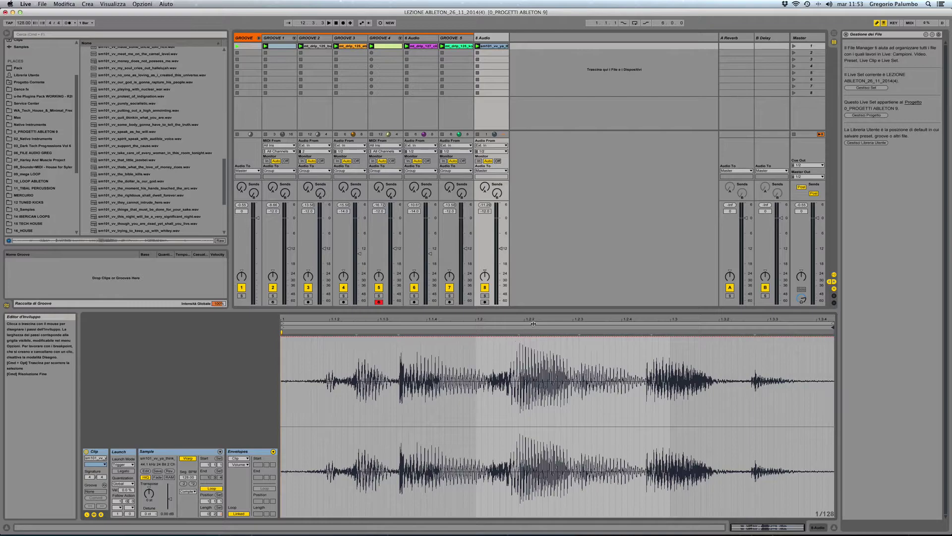
right_click(452, 339)
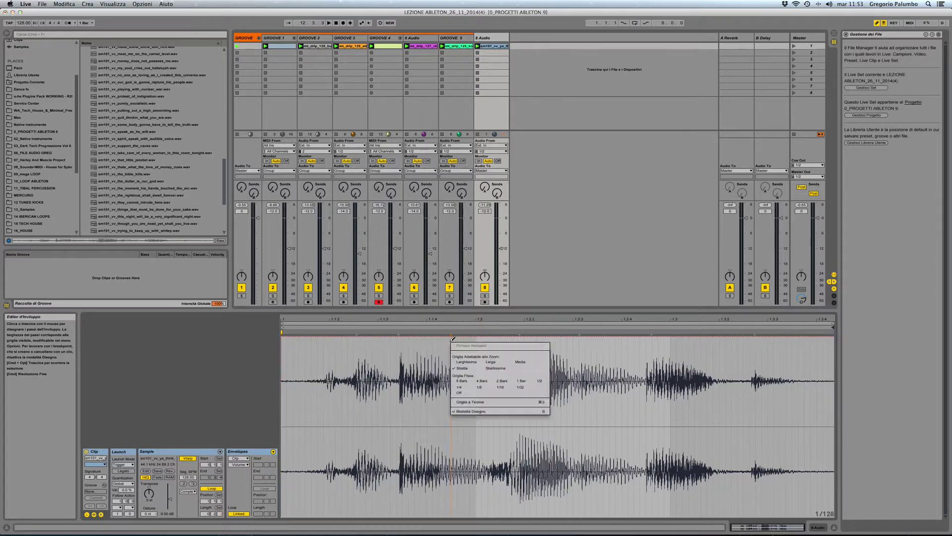
left_click(469, 412)
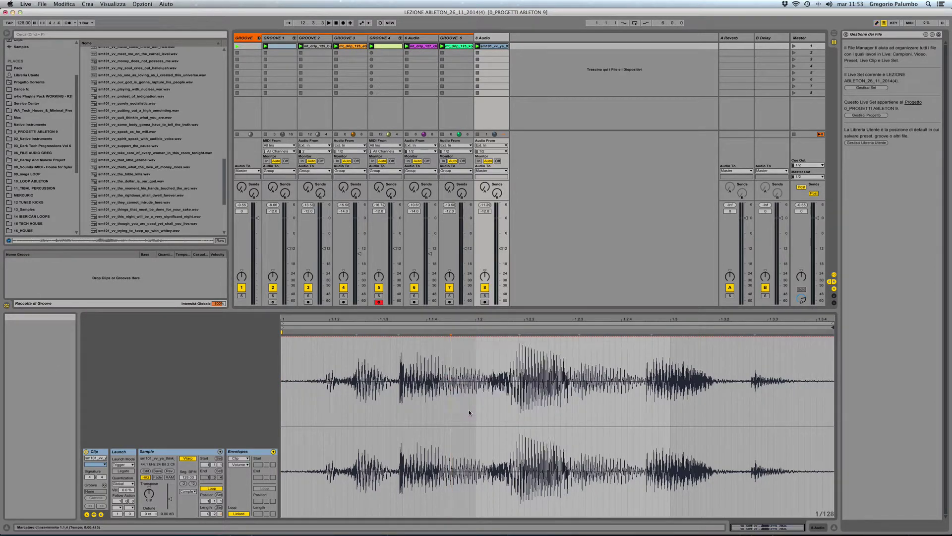
Step: Launch the vocal clip over the groove, compare it with Loop on and off, and leave Loop off
left_click(478, 46)
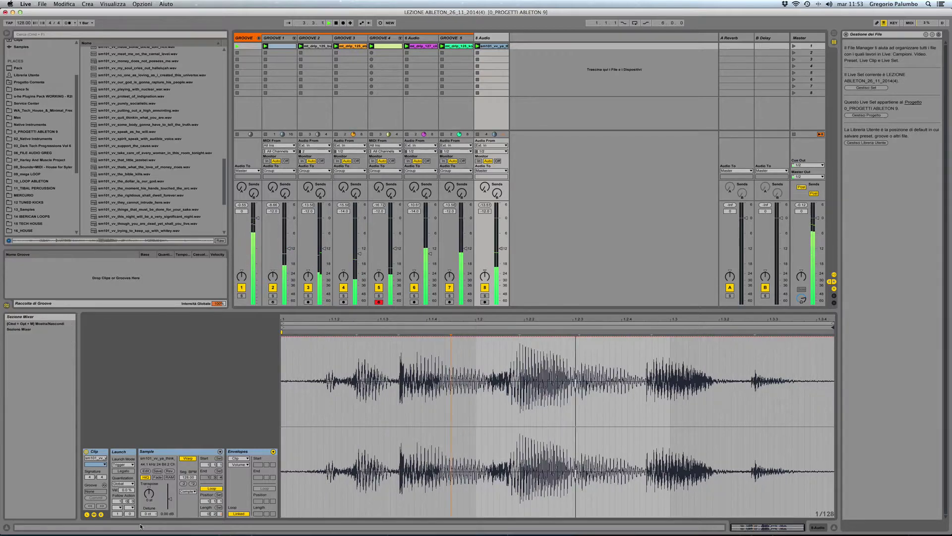
left_click(211, 488)
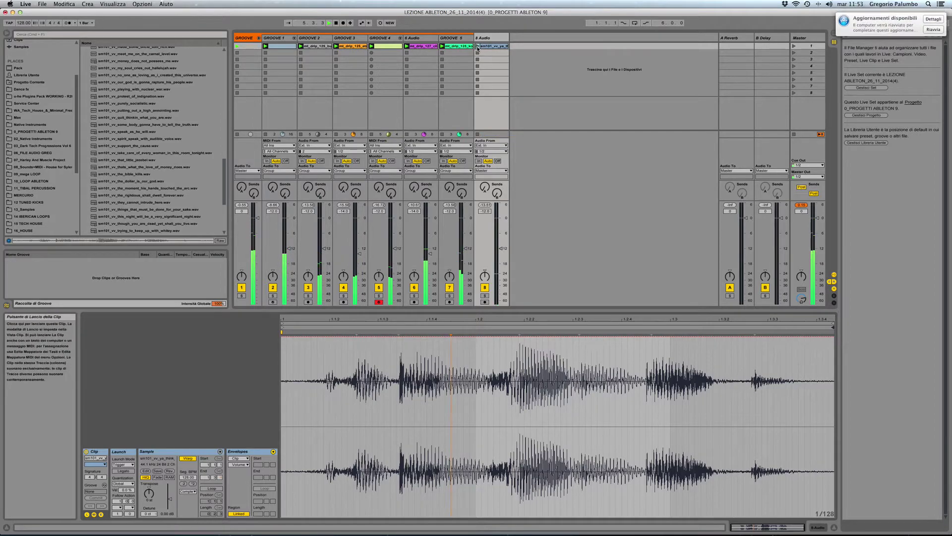
left_click(211, 488)
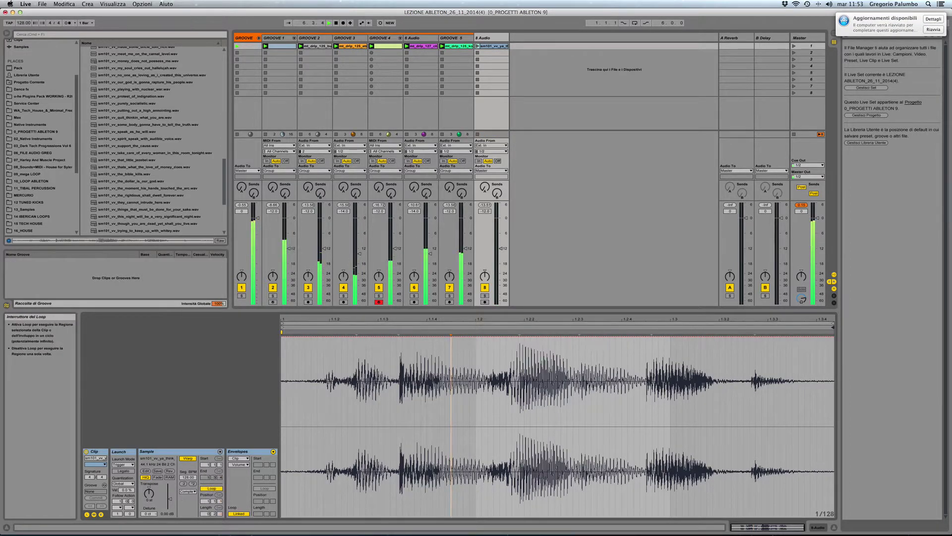
left_click(477, 47)
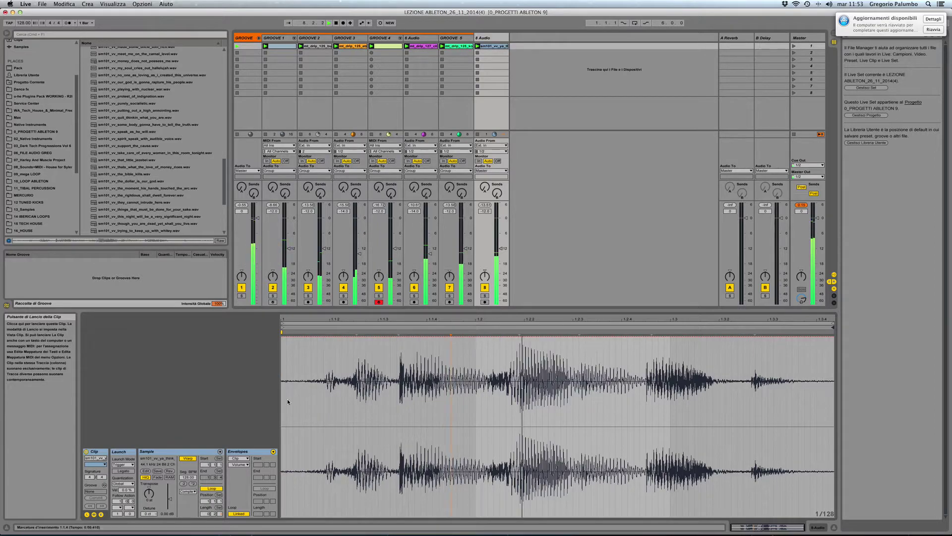
left_click(217, 489)
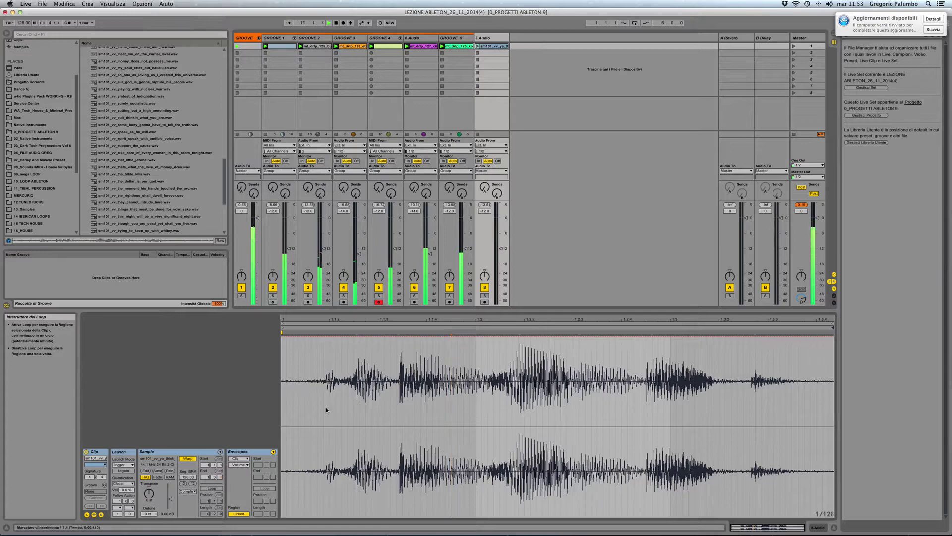
Step: Retrigger the unlooped vocal clip over the groove several times and stop playback
left_click(478, 47)
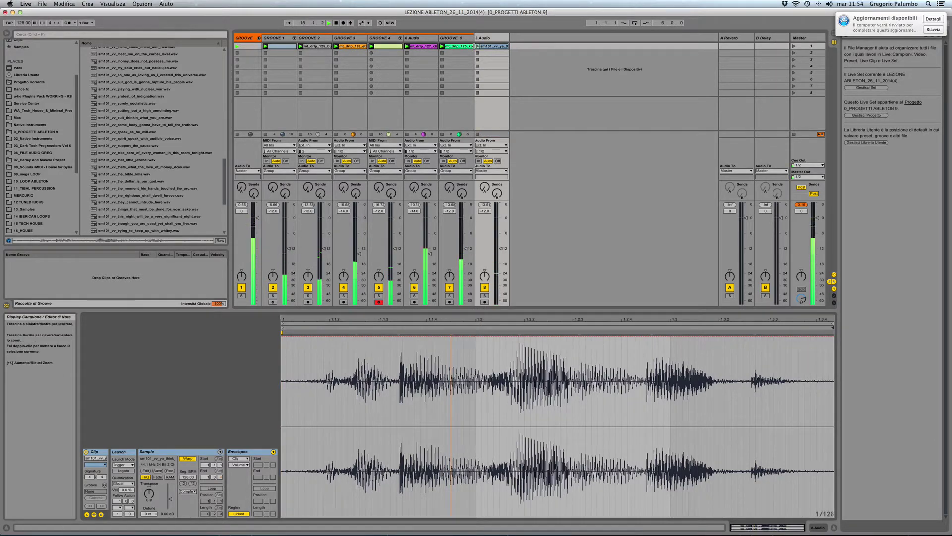
left_click(478, 47)
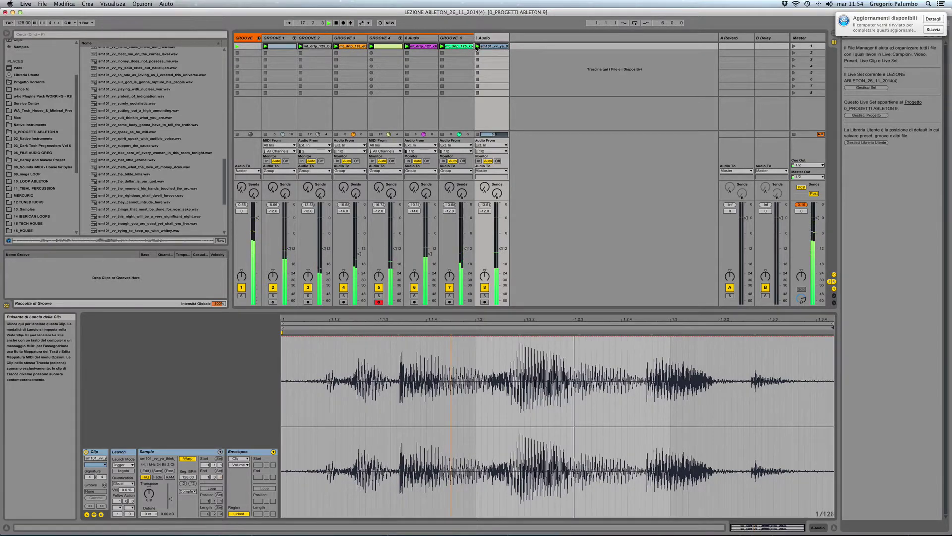
left_click(478, 46)
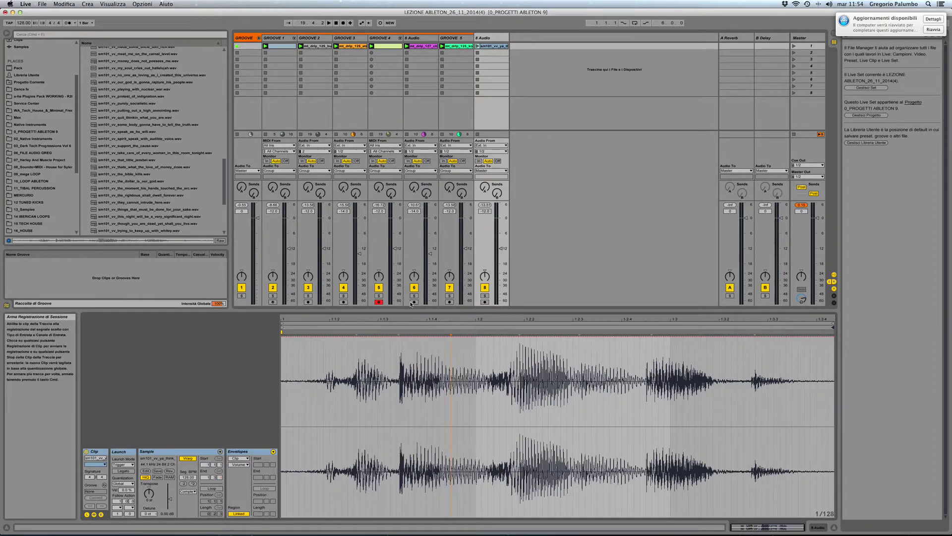
Step: Open the preferences, view the Audio settings, and bring up the Record/Warp/Launch settings
left_click(25, 4)
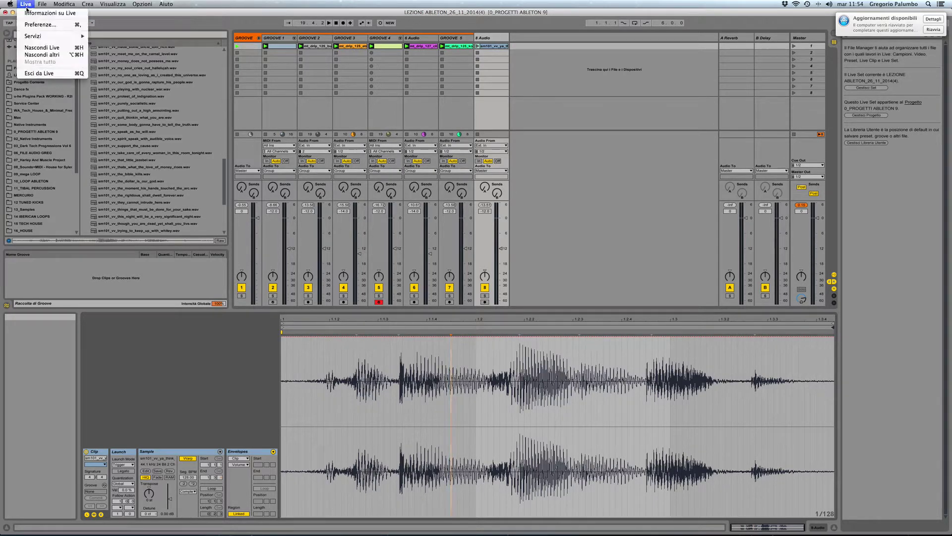
left_click(30, 25)
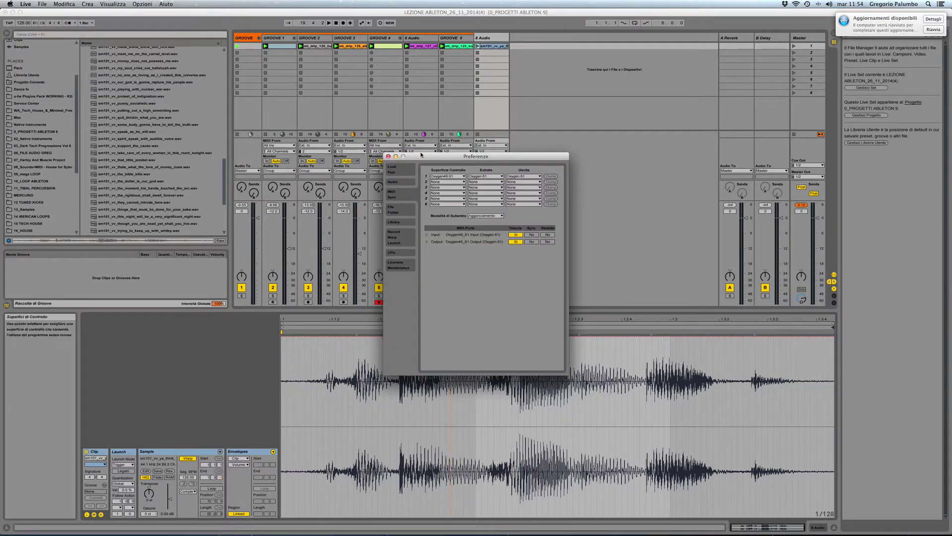
left_click_drag(427, 149, 439, 139)
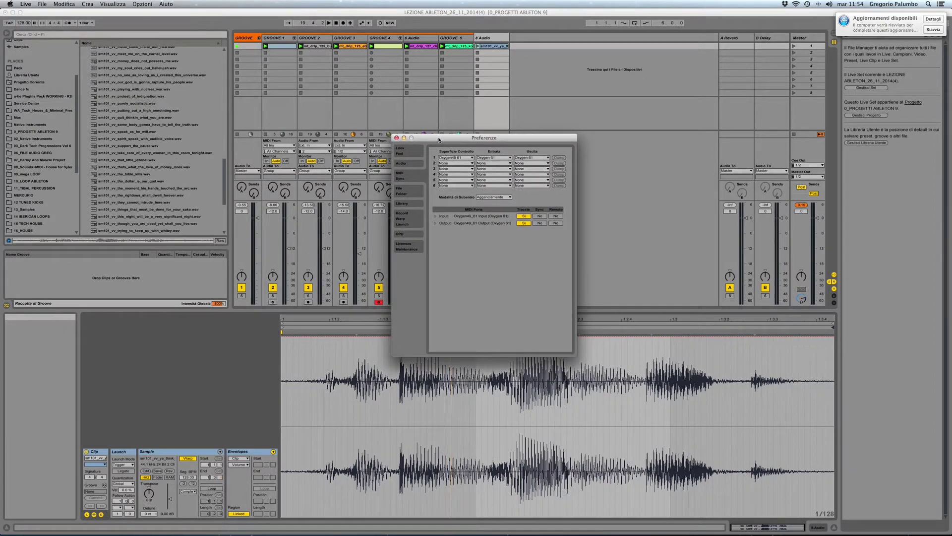
left_click(401, 165)
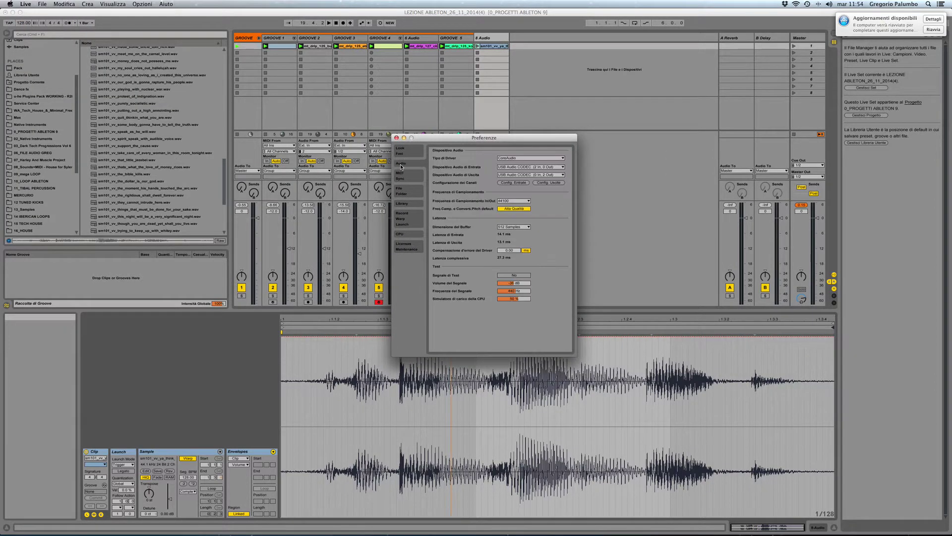
left_click(410, 216)
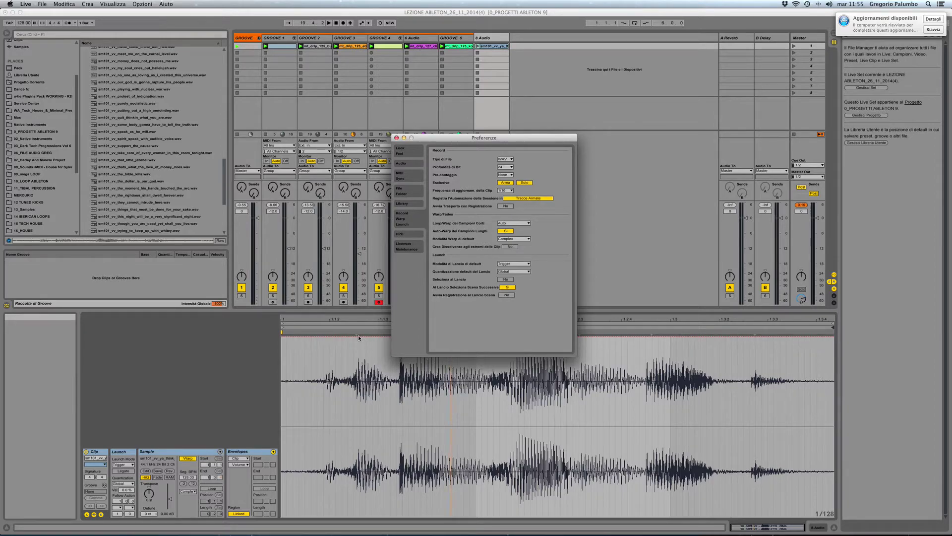
left_click_drag(433, 140, 477, 42)
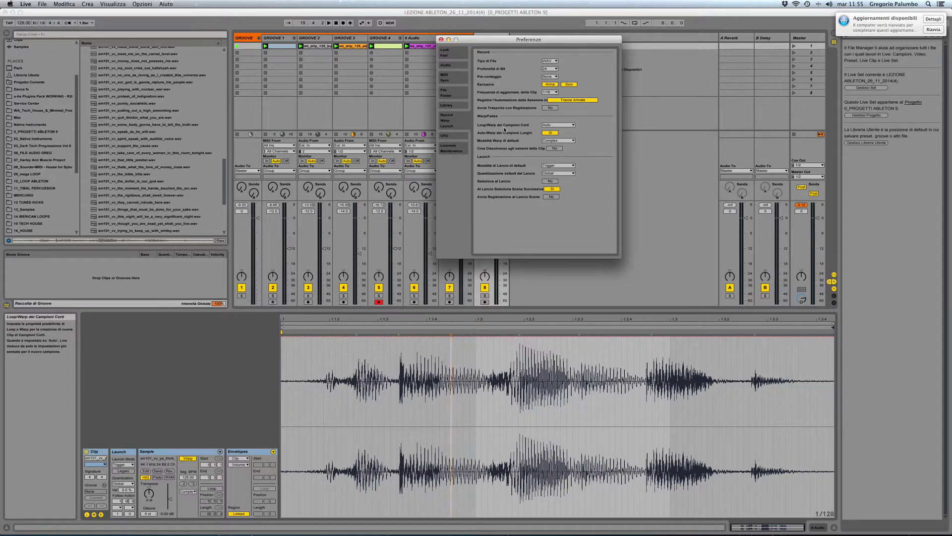
Step: Review the Loop/Warp options for short samples and the default warp modes, keeping Auto and Complex, and close the preferences
left_click(566, 125)
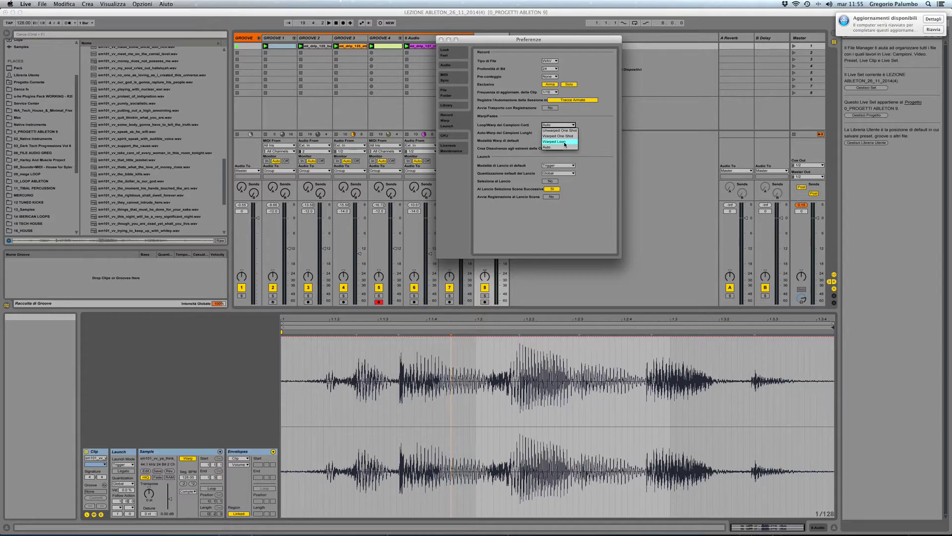
left_click(555, 148)
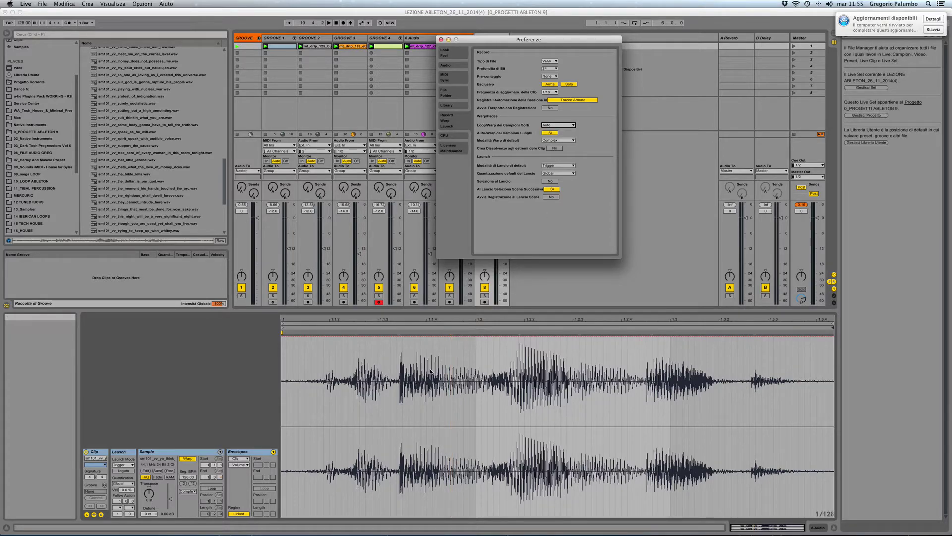
left_click(569, 142)
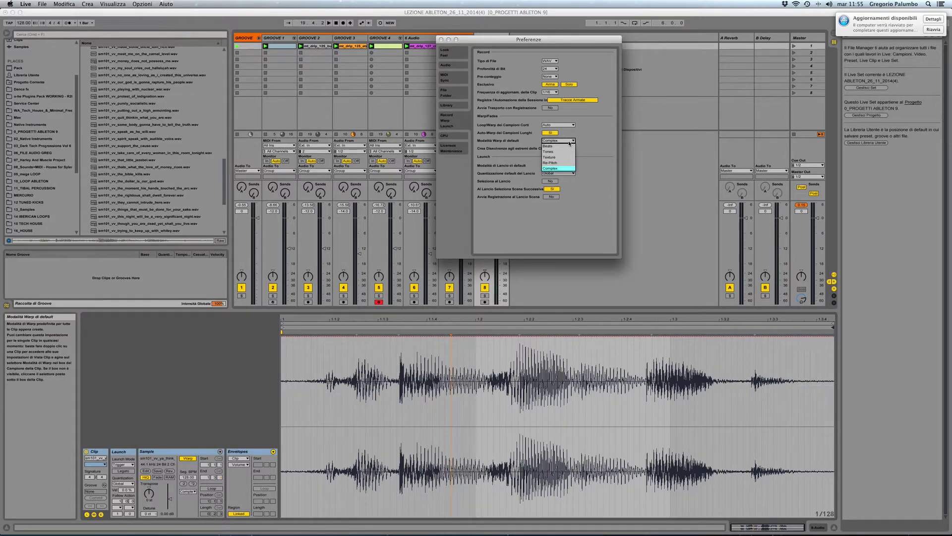
left_click(558, 168)
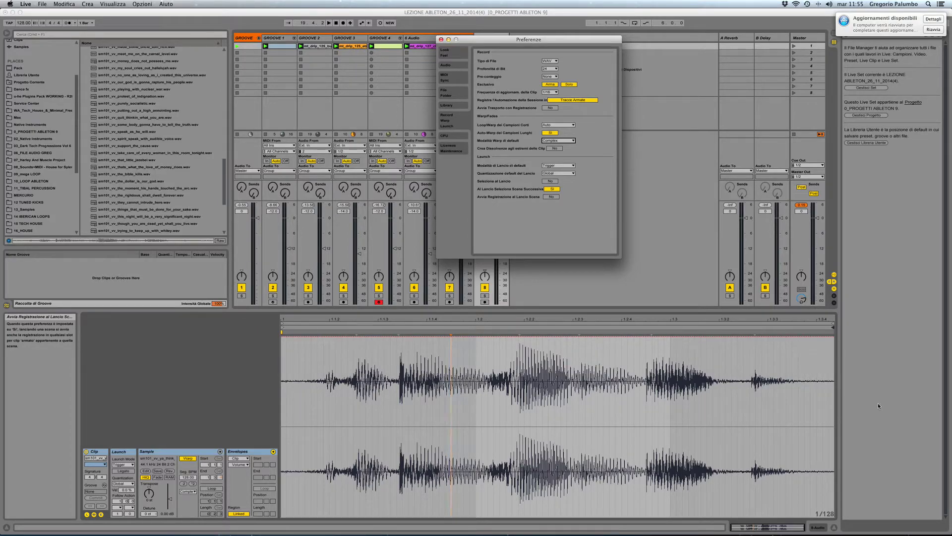
key("super+comma")
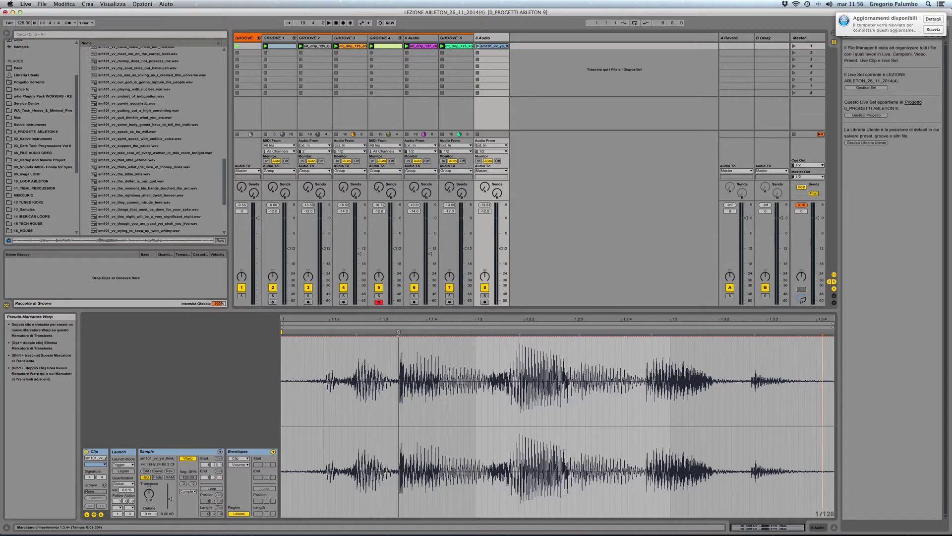
Step: Play the vocal clip, and add warp markers on the six transients that follow its start
left_click(478, 46)
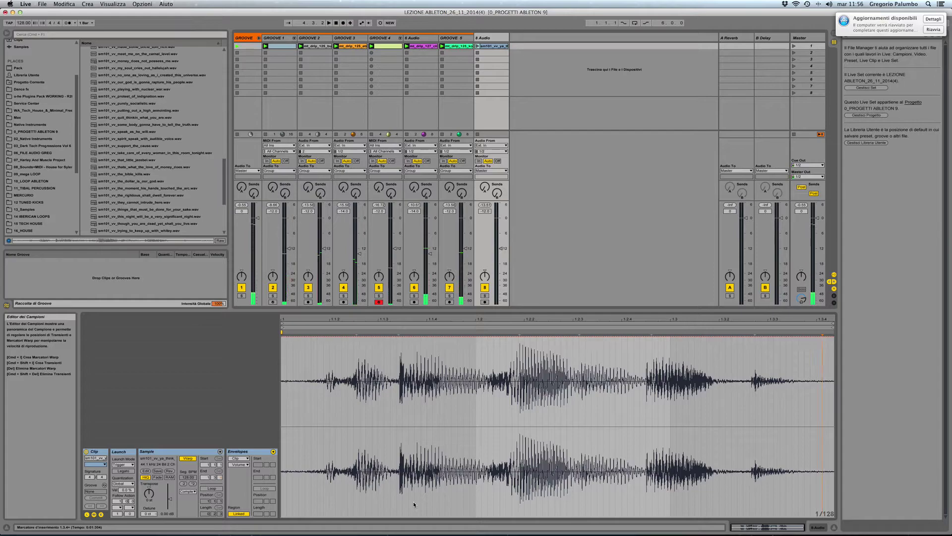
double_click(356, 333)
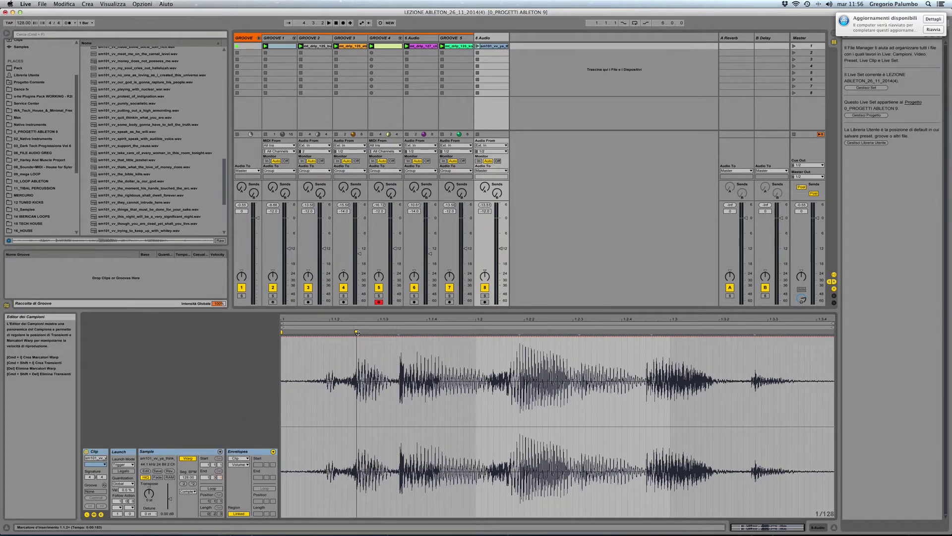
left_click(399, 332)
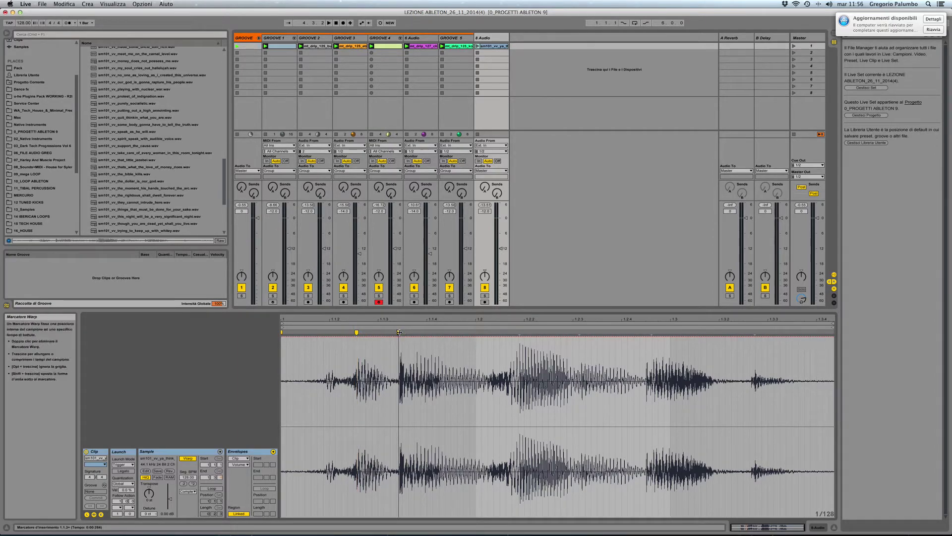
double_click(399, 331)
left_click(519, 332)
double_click(519, 332)
double_click(579, 332)
double_click(651, 332)
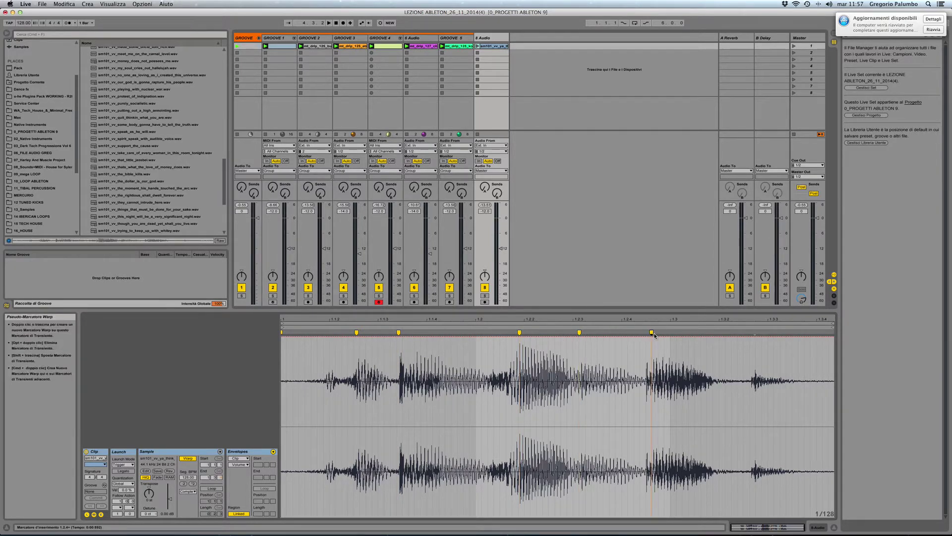
double_click(755, 332)
Step: Try moving the vocal clip's second added warp marker to just before beat 1.2, audition it, and undo the move
left_click(399, 348)
left_click_drag(399, 332, 469, 334)
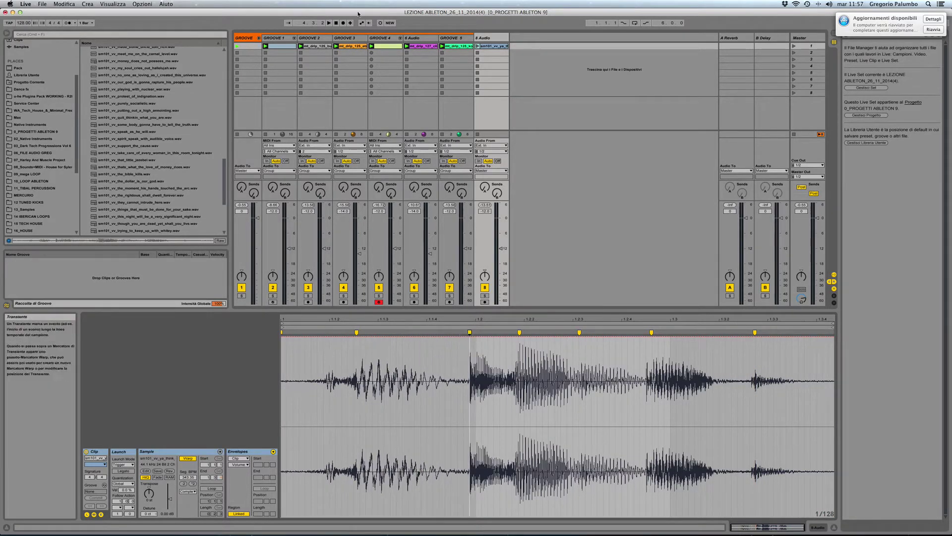
left_click(478, 46)
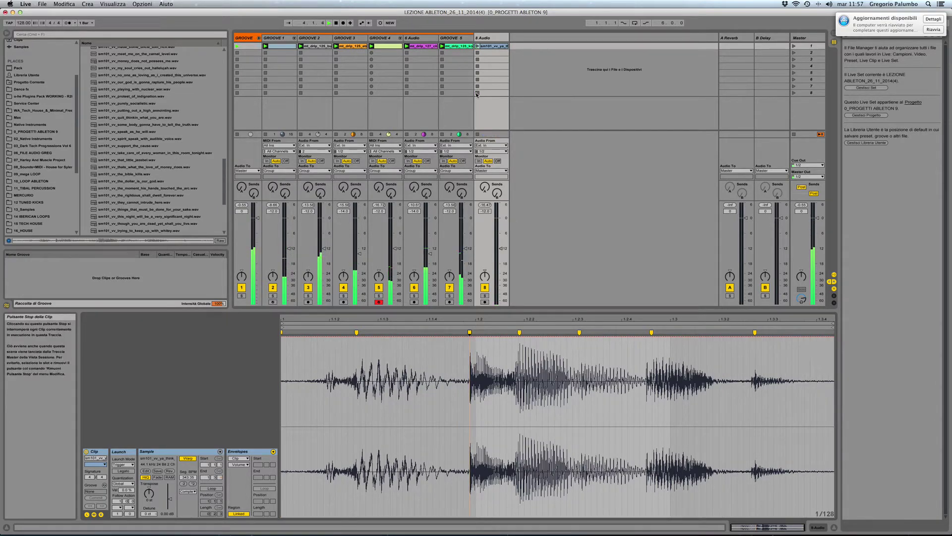
left_click(64, 4)
left_click(70, 16)
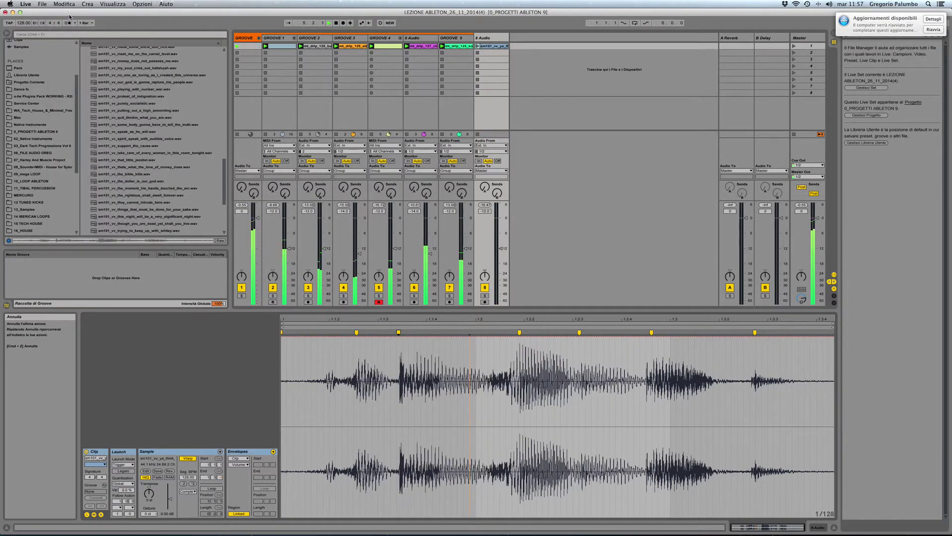
Step: Shift the vocal clip's first two added warp markers slightly earlier, auditioning the clip over the groove between adjustments
left_click(477, 46)
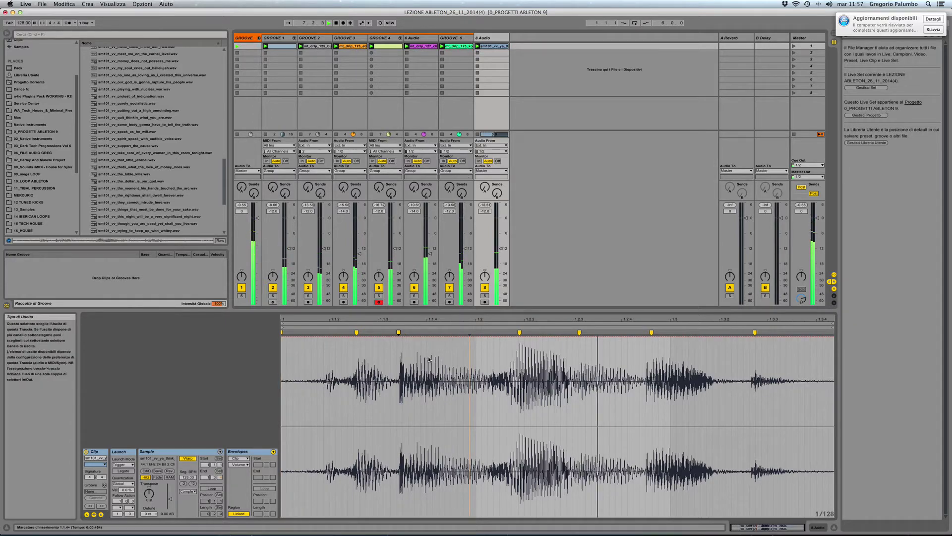
left_click_drag(397, 332, 391, 333)
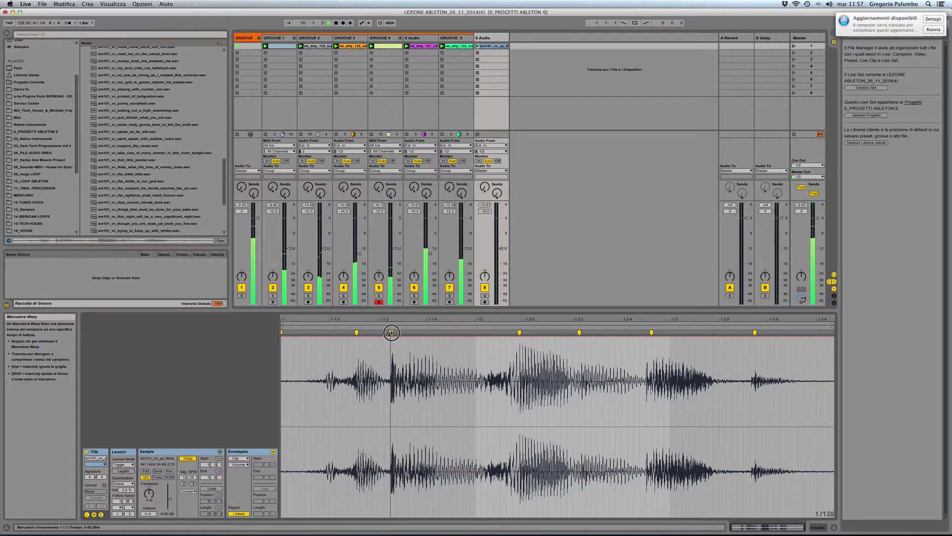
left_click(479, 48)
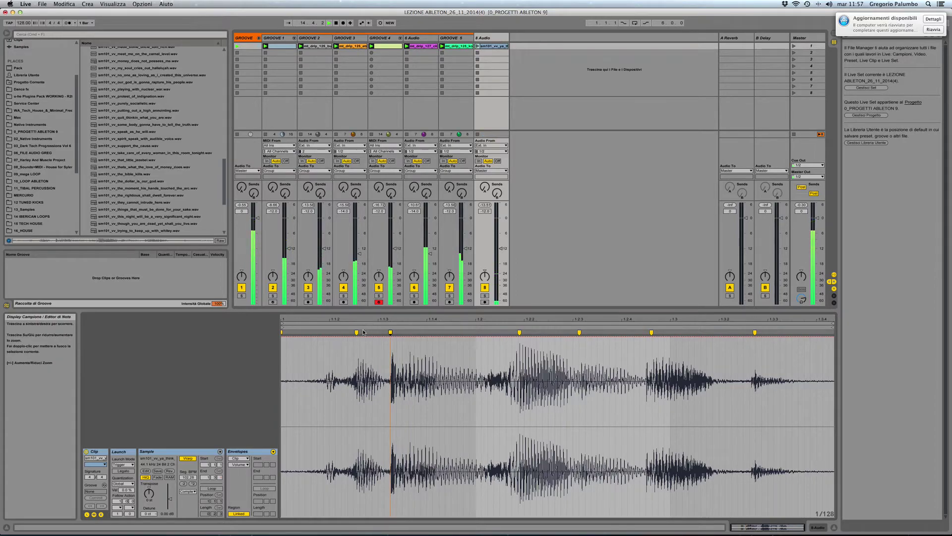
left_click_drag(357, 332, 355, 331)
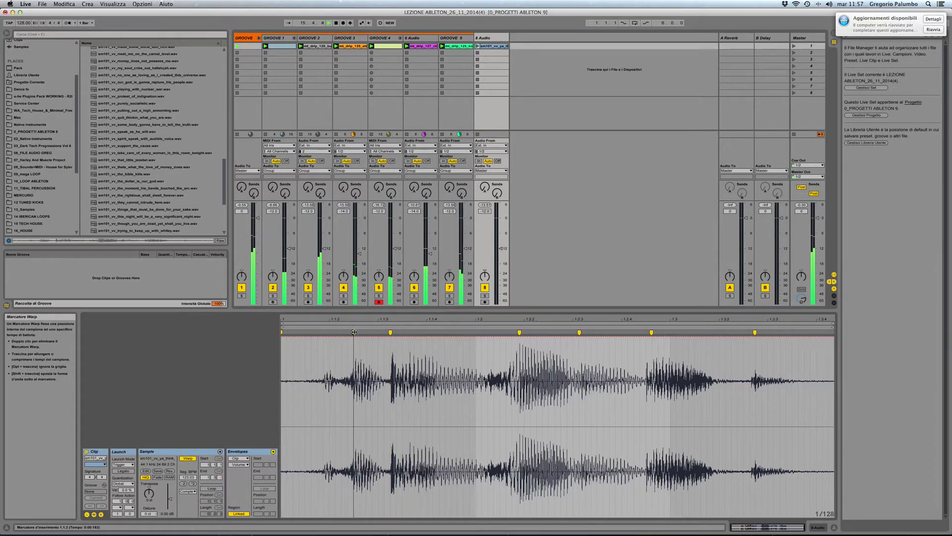
Step: Raise the vocal track's volume to -9.7 dB, auditioning the clip over the groove before and after
left_click(477, 46)
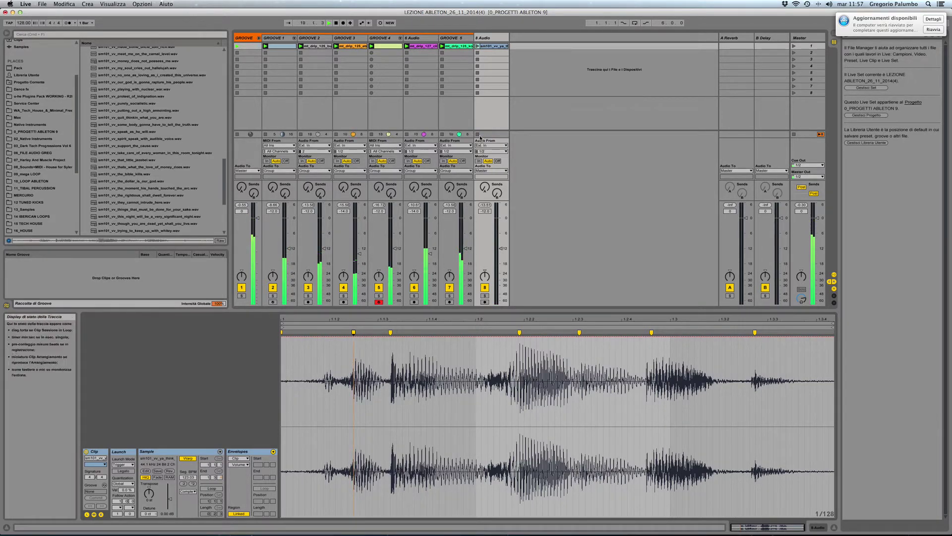
left_click_drag(504, 249, 503, 243)
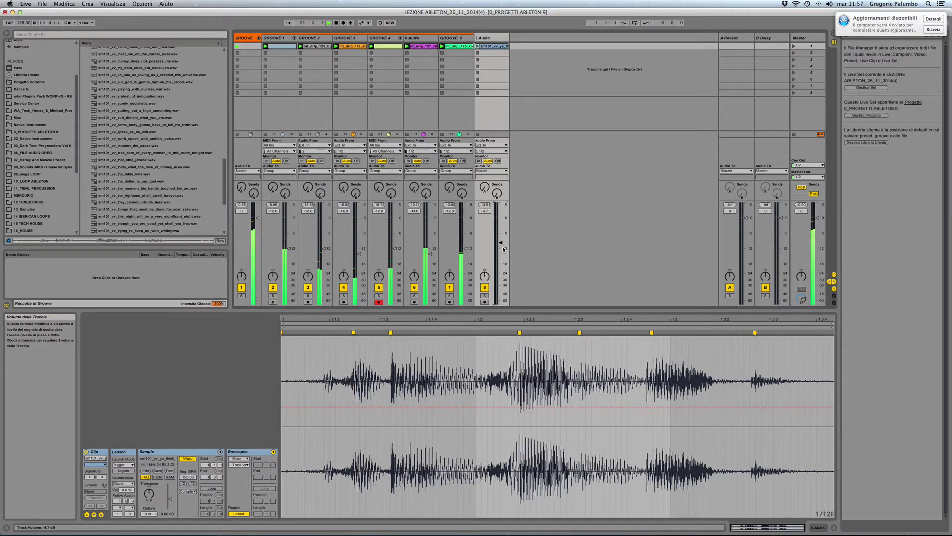
left_click(477, 46)
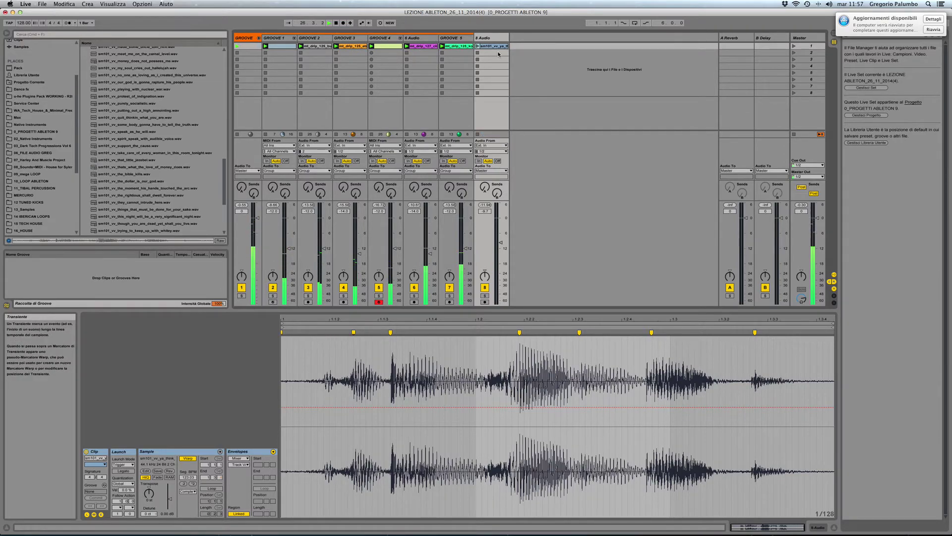
Step: Add warp markers near the vocal's start and at beat 1.2, fine-tune the neighbouring markers' timing, and stop the GROOVE group's clips
double_click(314, 332)
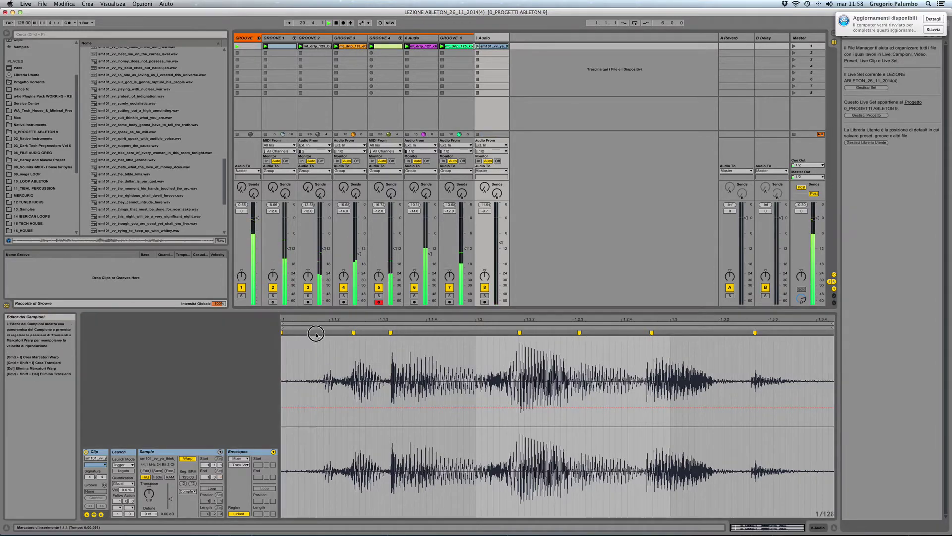
left_click_drag(314, 332, 348, 333)
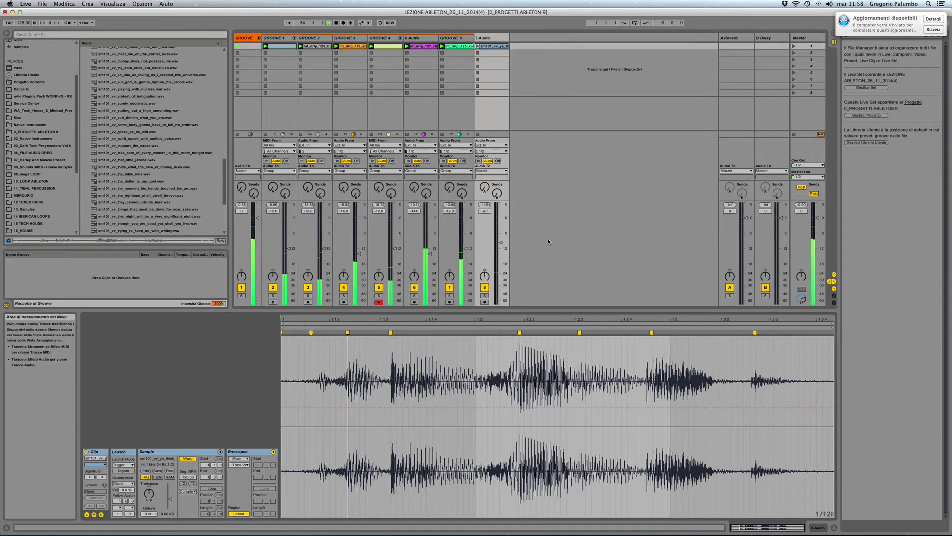
double_click(477, 334)
left_click(520, 332)
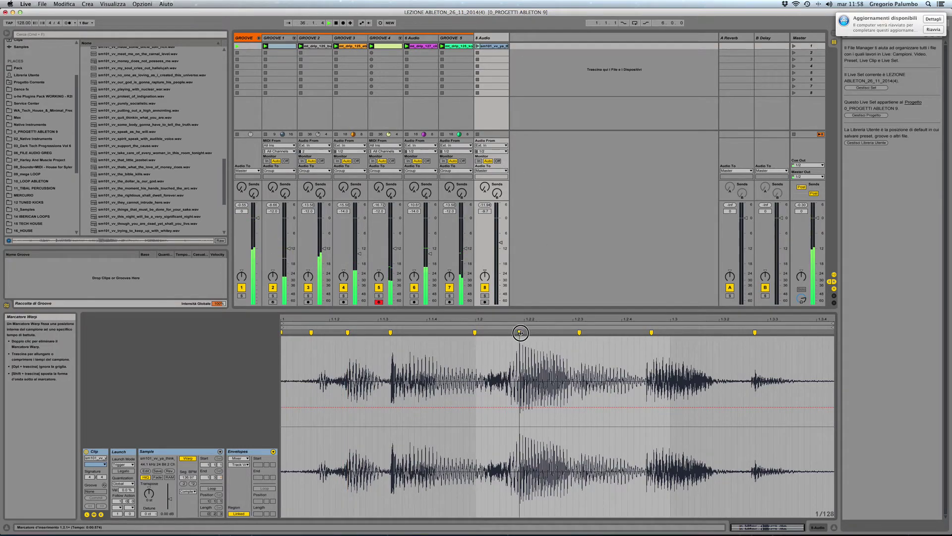
left_click_drag(520, 332, 524, 333)
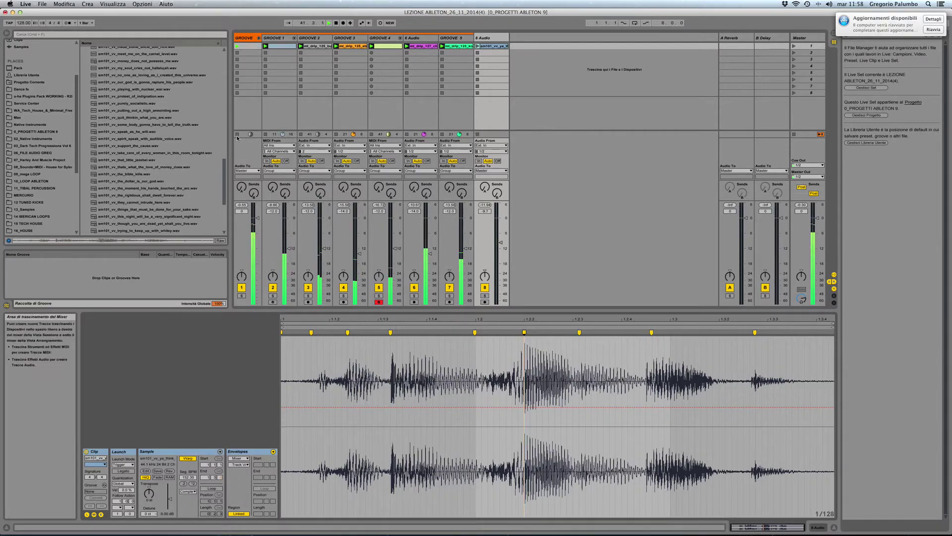
left_click(236, 134)
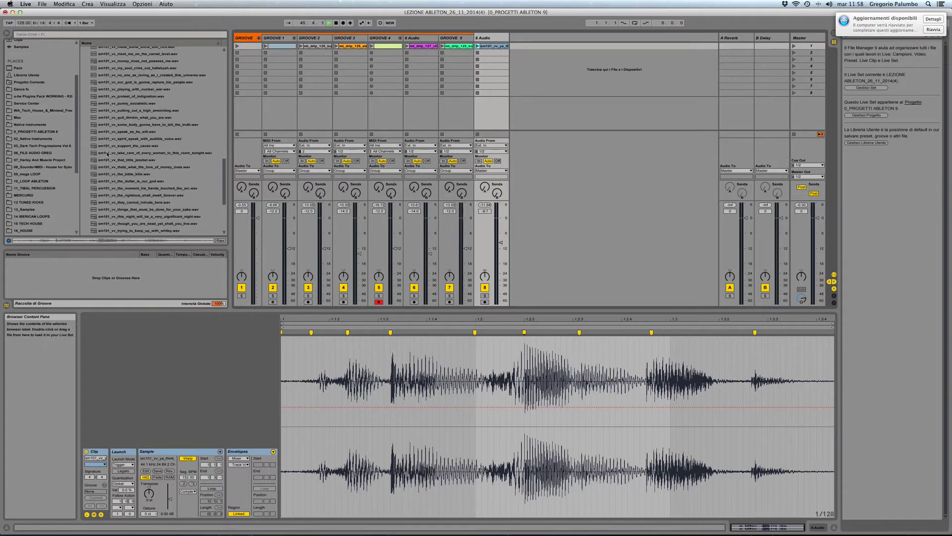
Step: Collapse the SM101 - Vintage Vocals - Twisted Religion folder and look into the VST folder of the Plug-in category
scroll(87, 69, "up", 10)
left_click(83, 64)
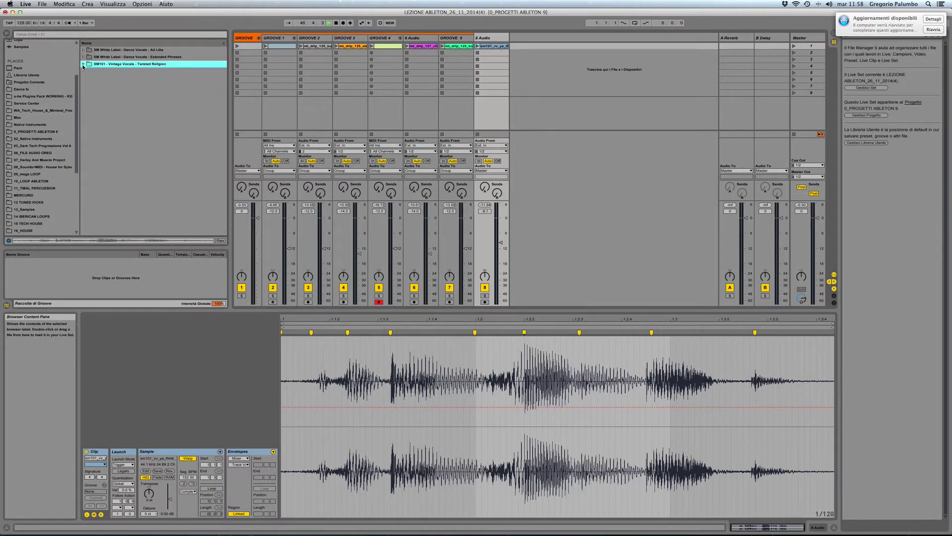
scroll(36, 128, "up", 3)
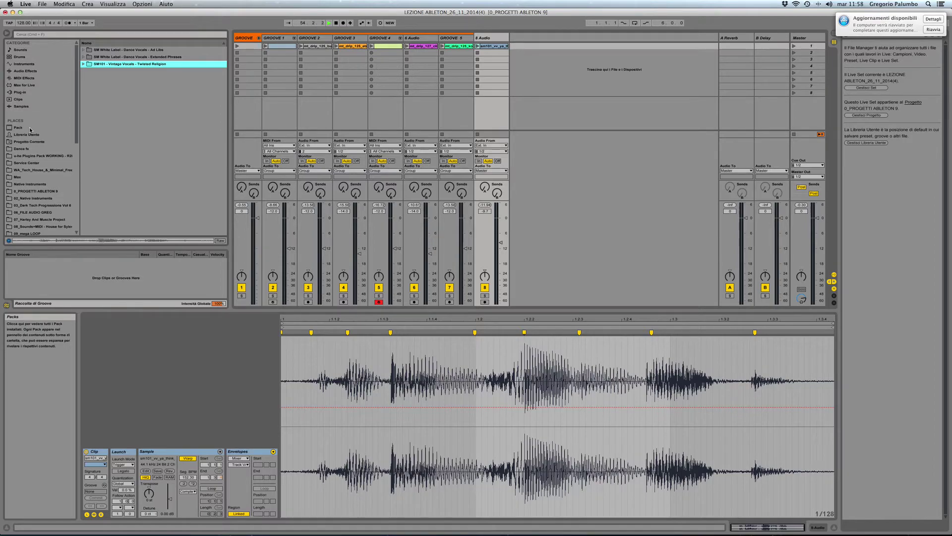
left_click(23, 90)
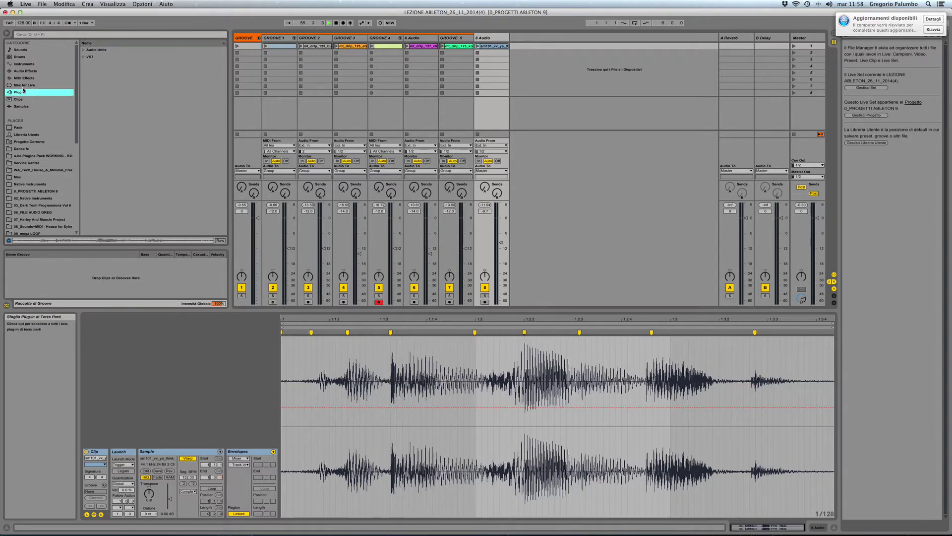
left_click(84, 56)
left_click(85, 57)
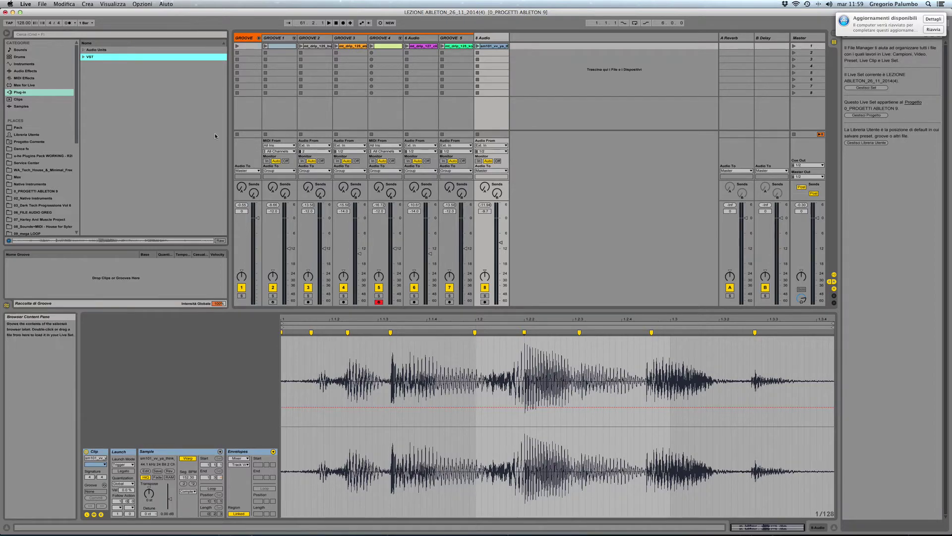
Step: Launch the GROOVE group's clips together
left_click(238, 48)
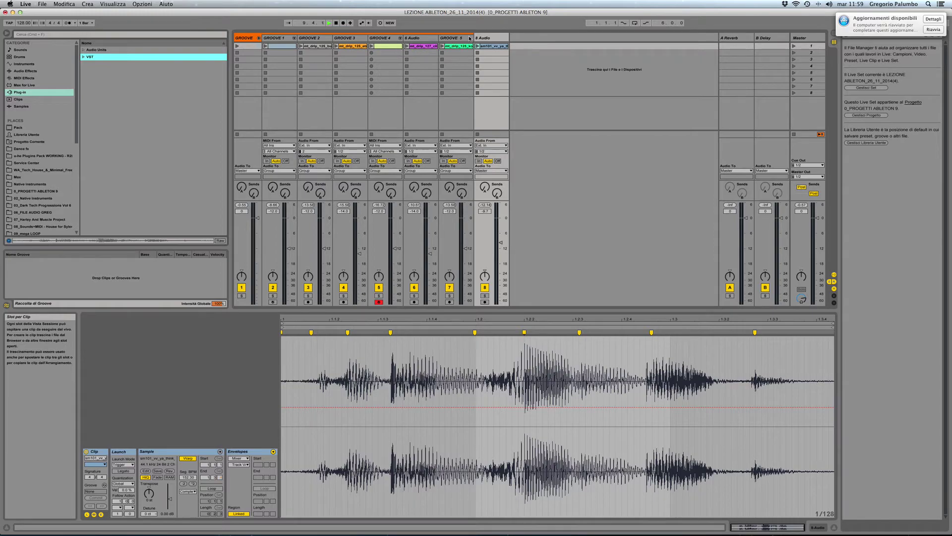
Step: Rename the 6 Audio track in the GROOVE group as GROOVE 5
left_click(420, 38)
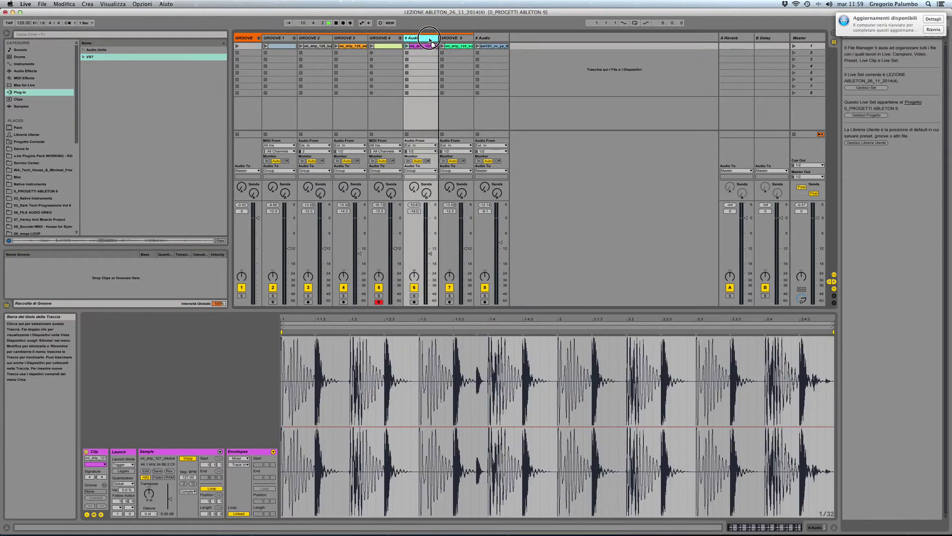
left_click_drag(472, 39, 408, 41)
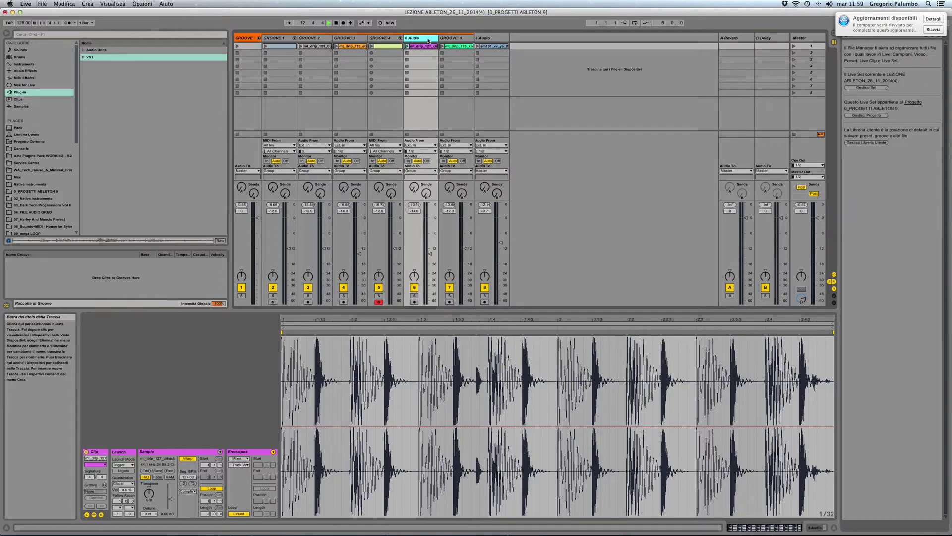
right_click(428, 40)
left_click(438, 76)
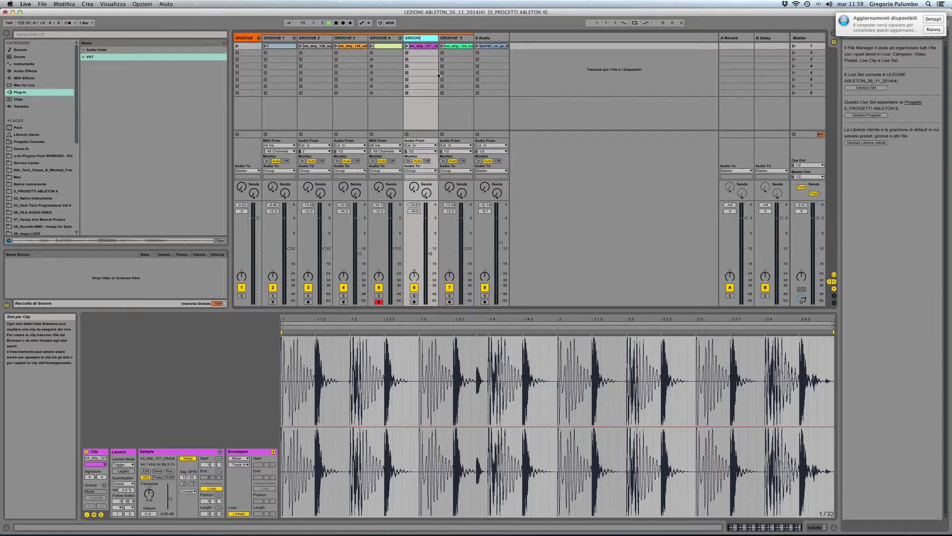
type("GROOVE 5")
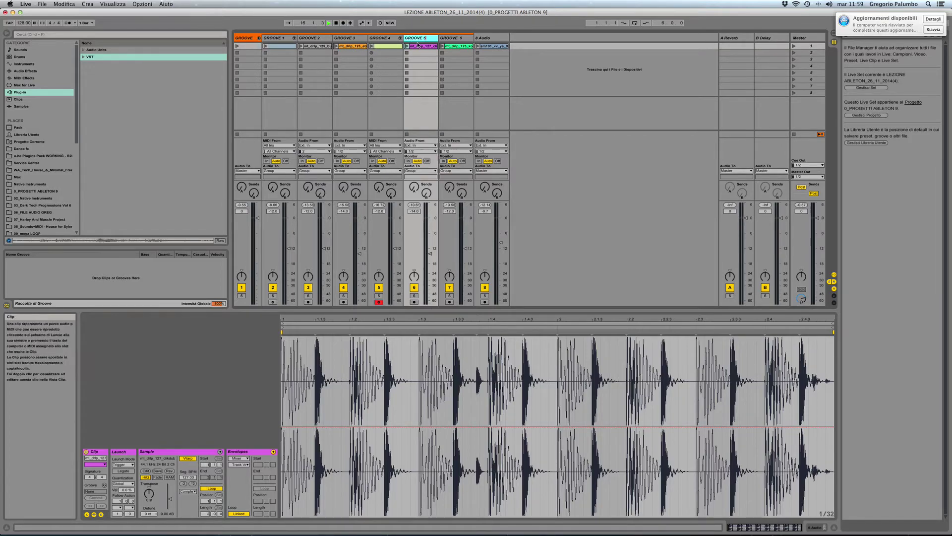
Step: Rename the last track of the GROOVE group, directly before the vocal track, as GROOVE 6
right_click(453, 40)
left_click(465, 69)
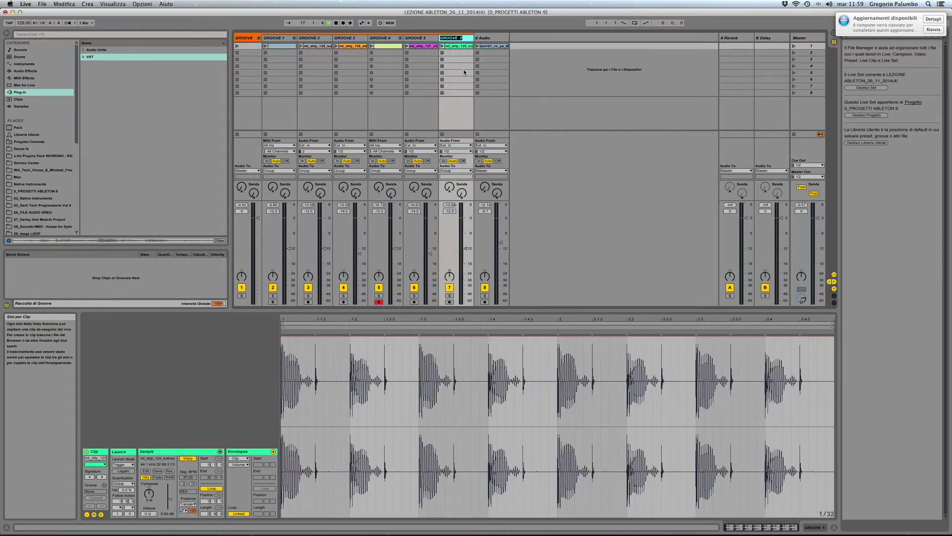
type("GROOVE 6")
key("Return")
left_click(532, 49)
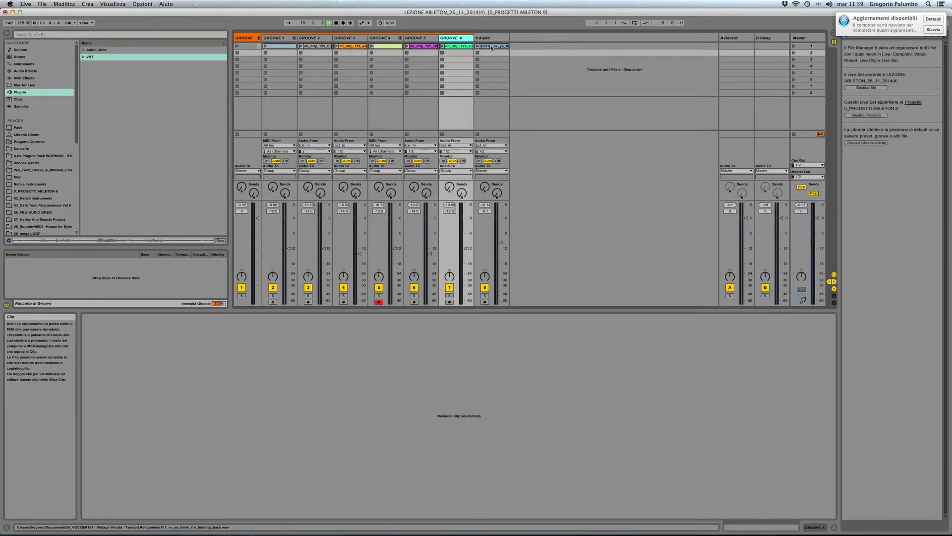
Step: Try moving the vocal clip's warp marker just after 1.1.3 slightly earlier, and undo the move
left_click(491, 46)
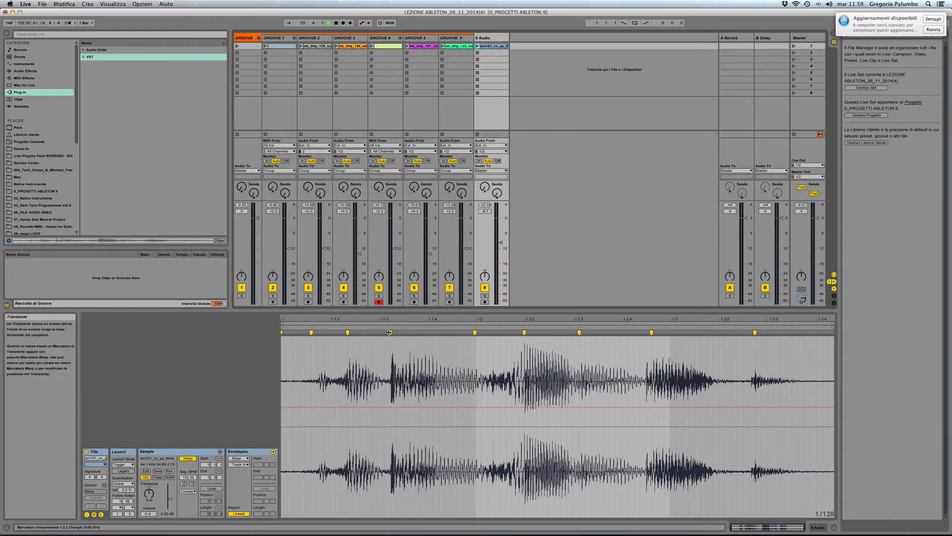
mouse_move(389, 332)
left_mouse_down()
mouse_move(442, 332)
mouse_move(417, 340)
mouse_move(393, 367)
mouse_move(446, 354)
mouse_move(384, 354)
left_mouse_up()
left_click(64, 4)
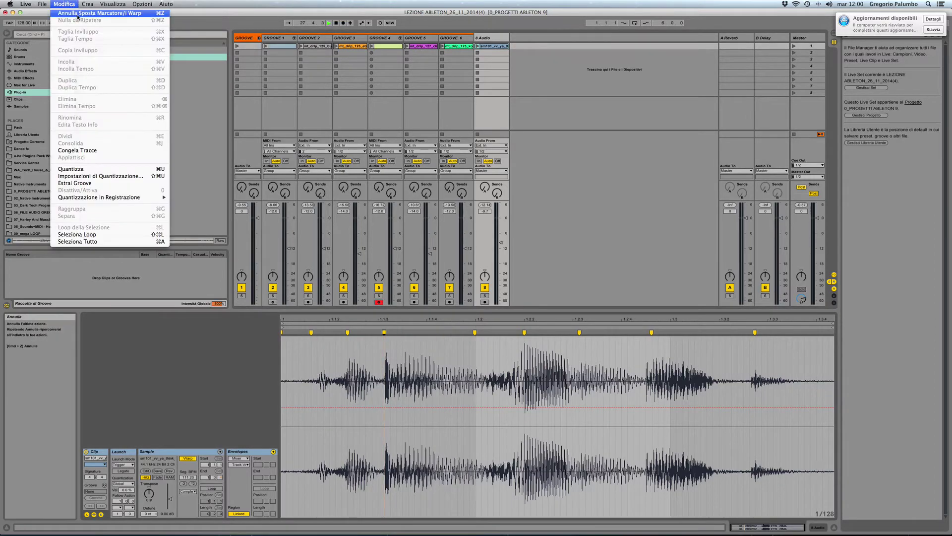
left_click(63, 14)
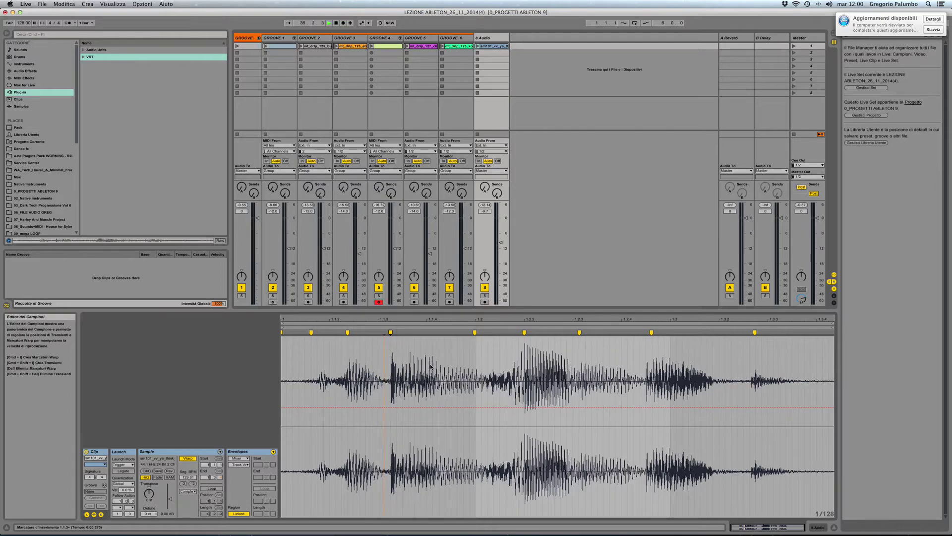
Step: Solo the GROOVE 6 track and launch its clip to hear it alone
left_click(448, 282)
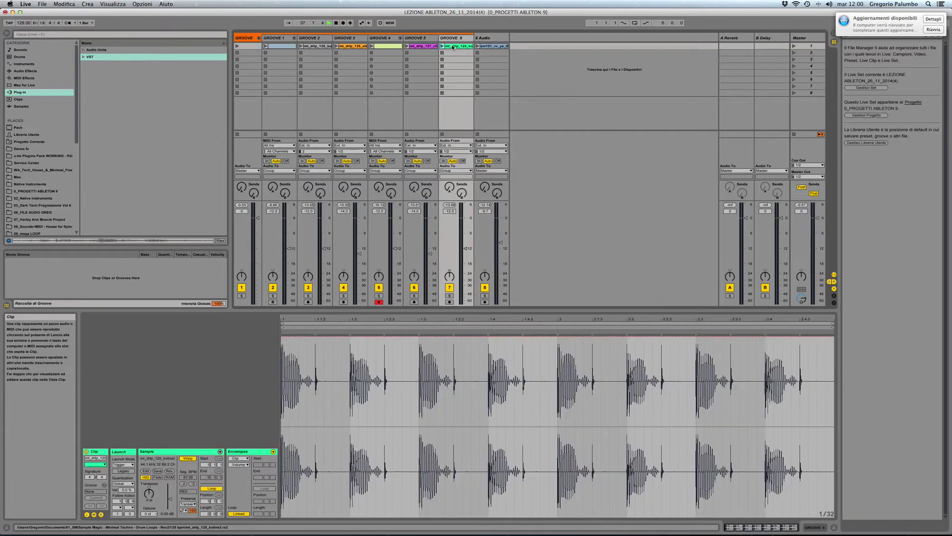
left_click(450, 296)
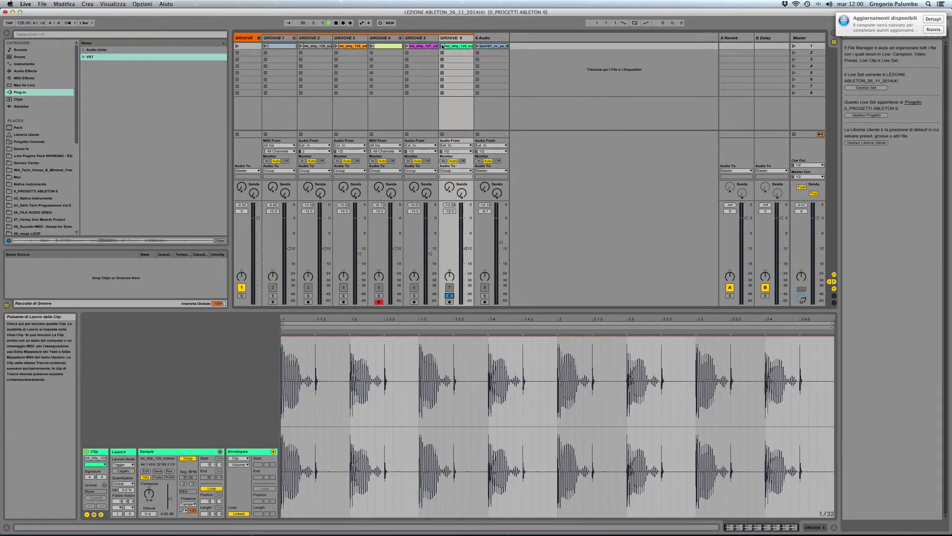
left_click(442, 47)
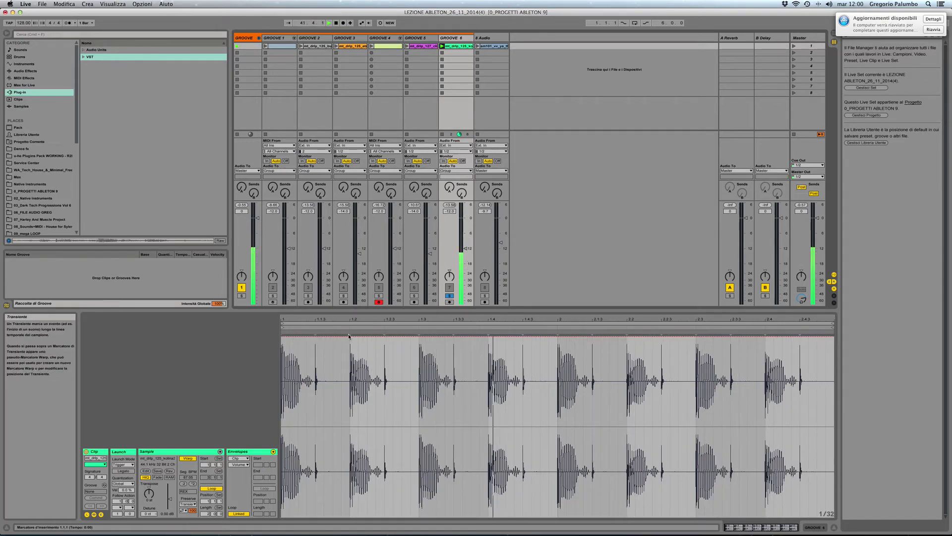
Step: Look for transient and quantize commands on the GROOVE 6 clip's waveform between beats 1.2 and 1.3
left_click(419, 337)
right_click(419, 338)
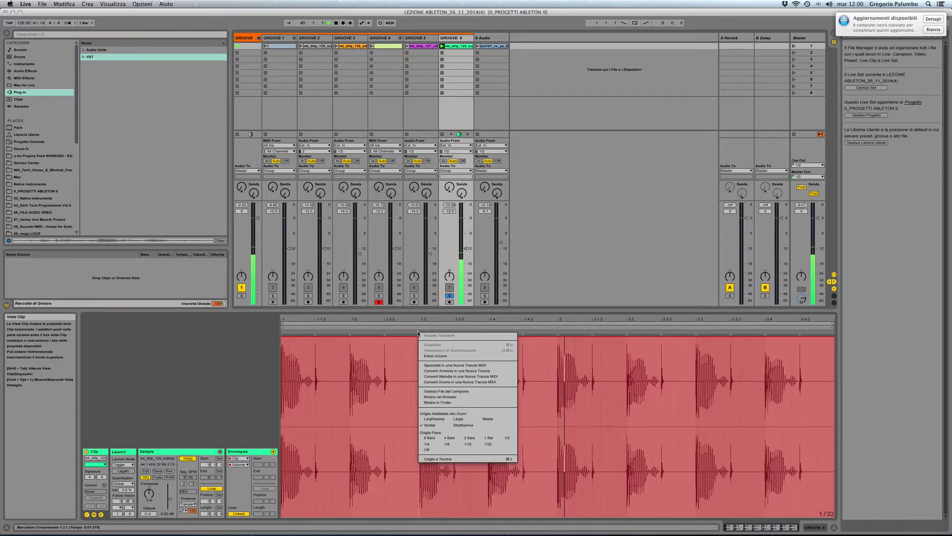
left_click(405, 331)
right_click(397, 335)
left_click(397, 338)
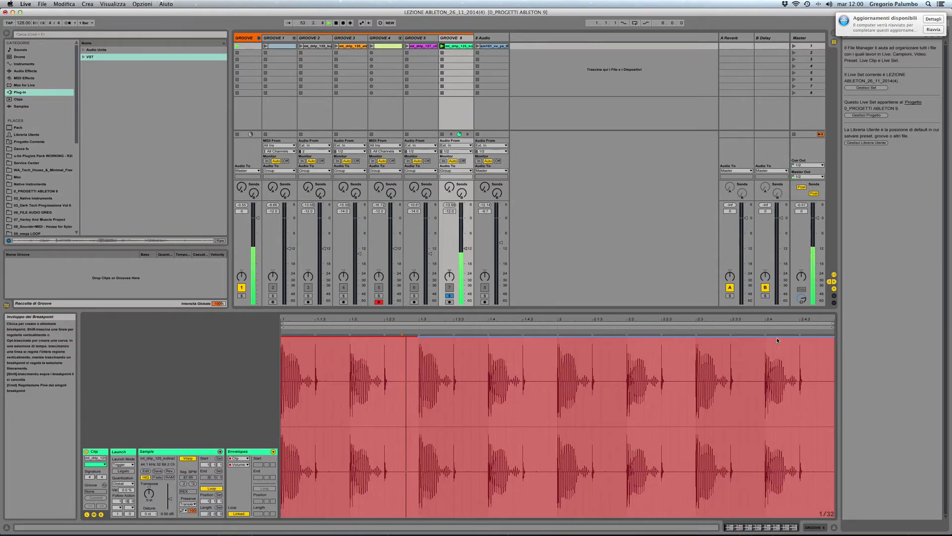
Step: Review the Record, Warp and Launch preferences and close them
left_click(26, 4)
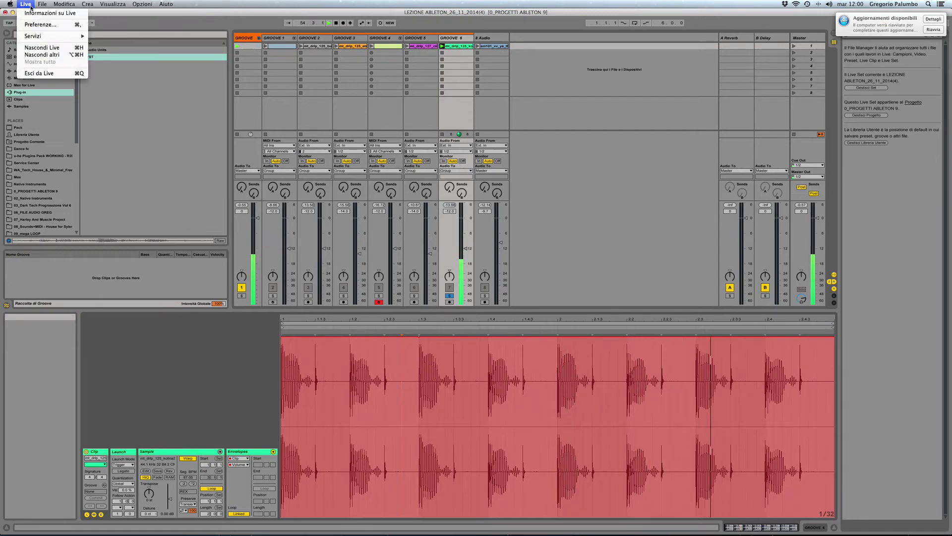
left_click(52, 27)
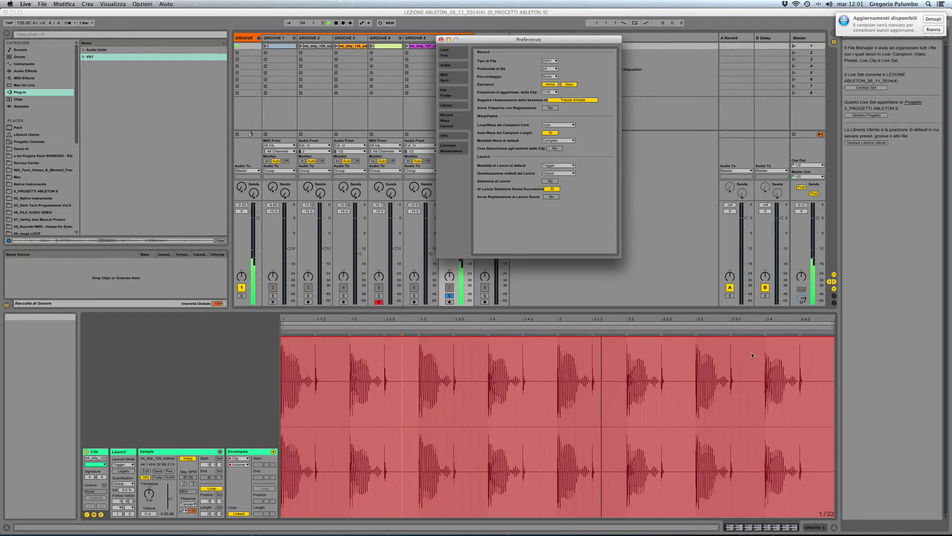
key("Escape")
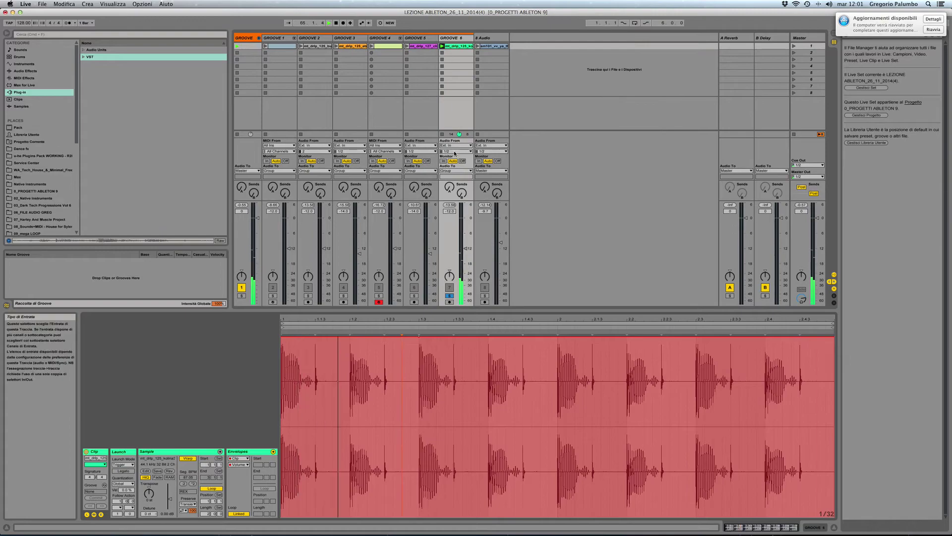
Step: Turn off solo on GROOVE 6 and compare the GROOVE 1, 2 and 3 clips, checking GROOVE 2's transient commands
left_click(450, 296)
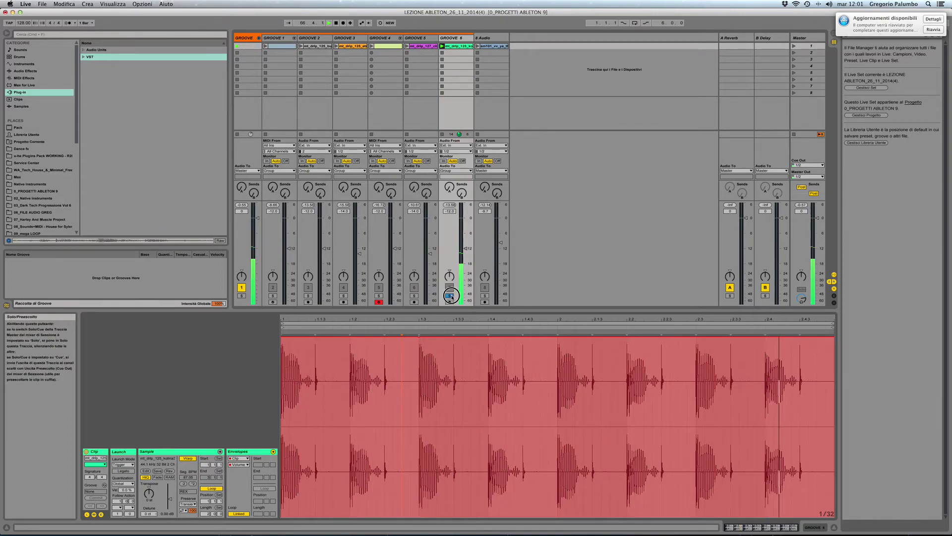
left_click(274, 45)
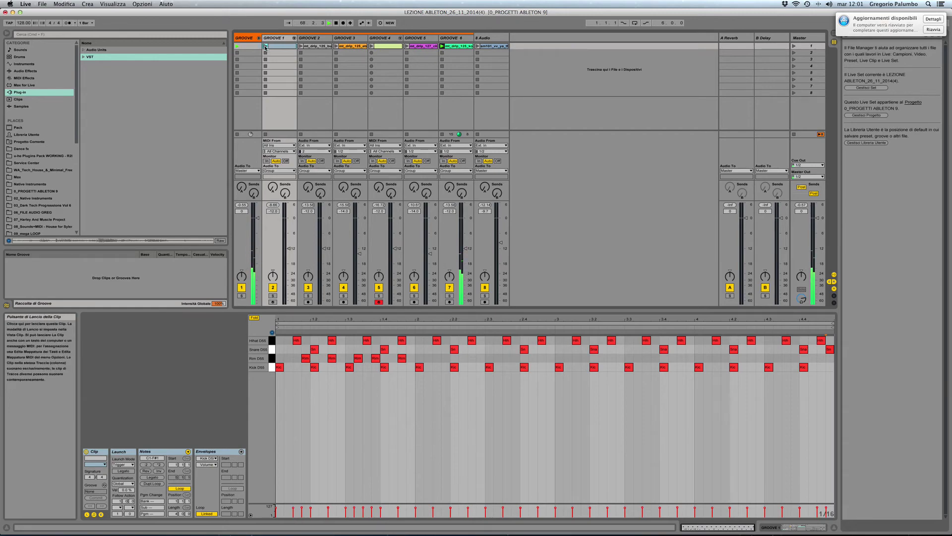
left_click(310, 38)
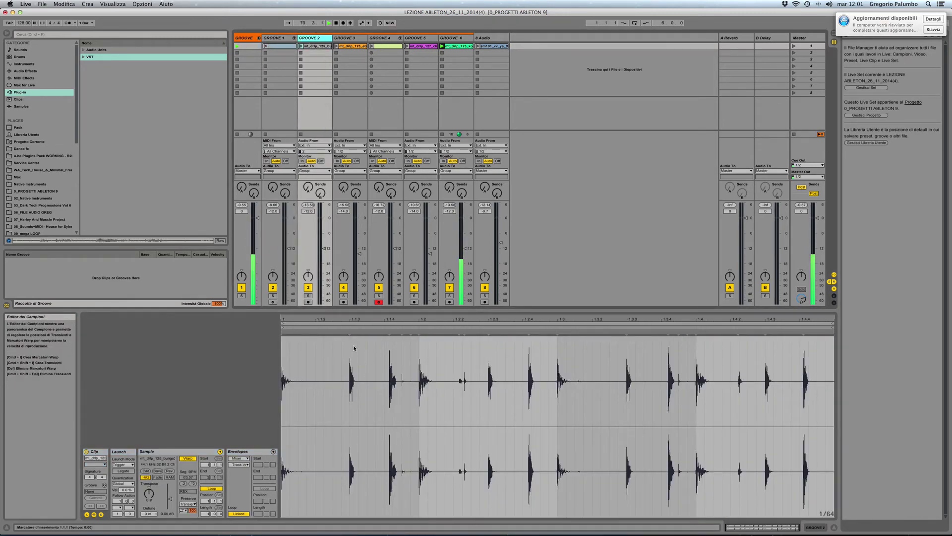
right_click(346, 331)
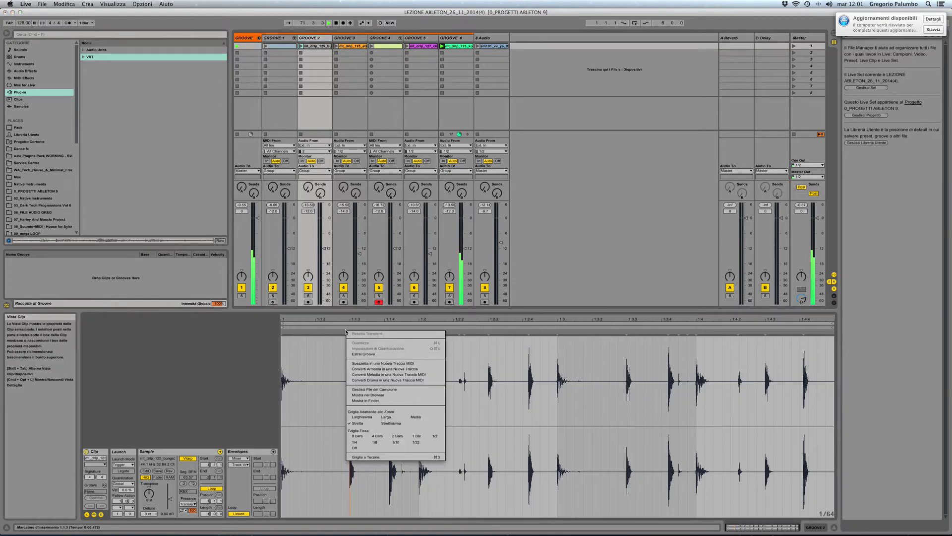
right_click(340, 332)
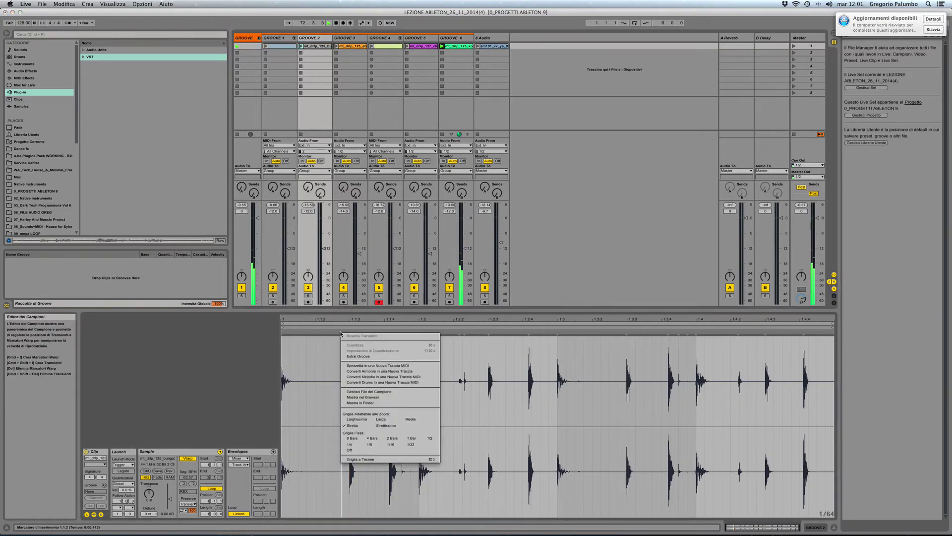
left_click(339, 331)
right_click(340, 329)
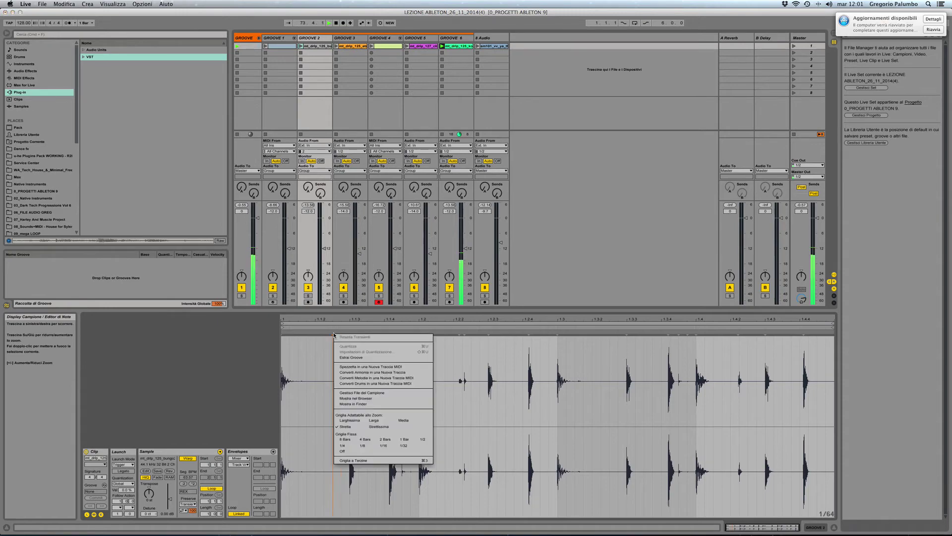
left_click(477, 354)
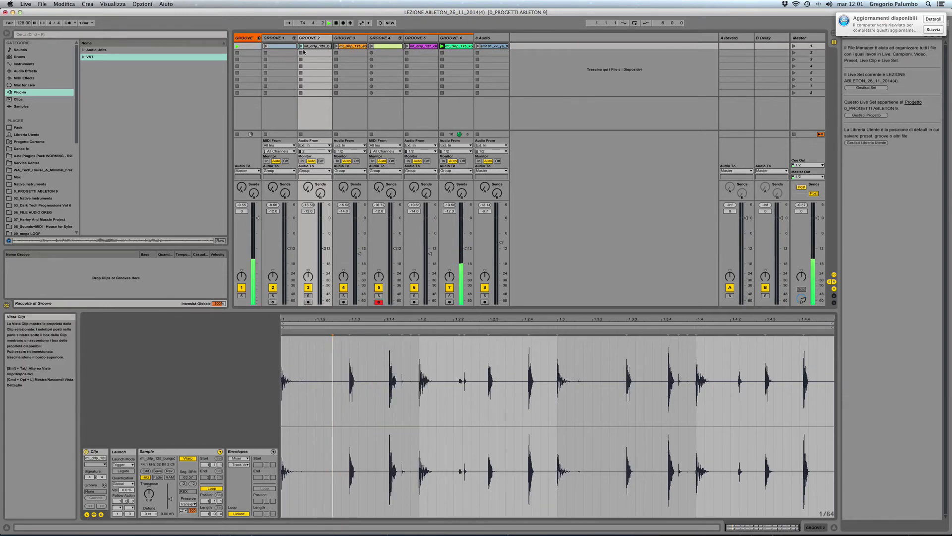
left_click(350, 46)
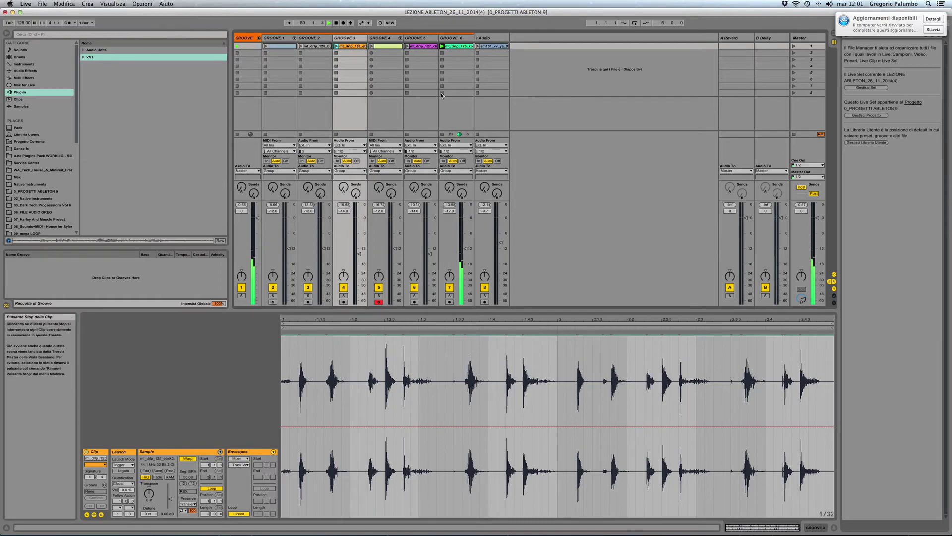
Step: In the 01_SM folder, expand Sample Magic - Minimal Techno - Drum Loops - Wav and its first tempo subfolder
left_click(484, 46)
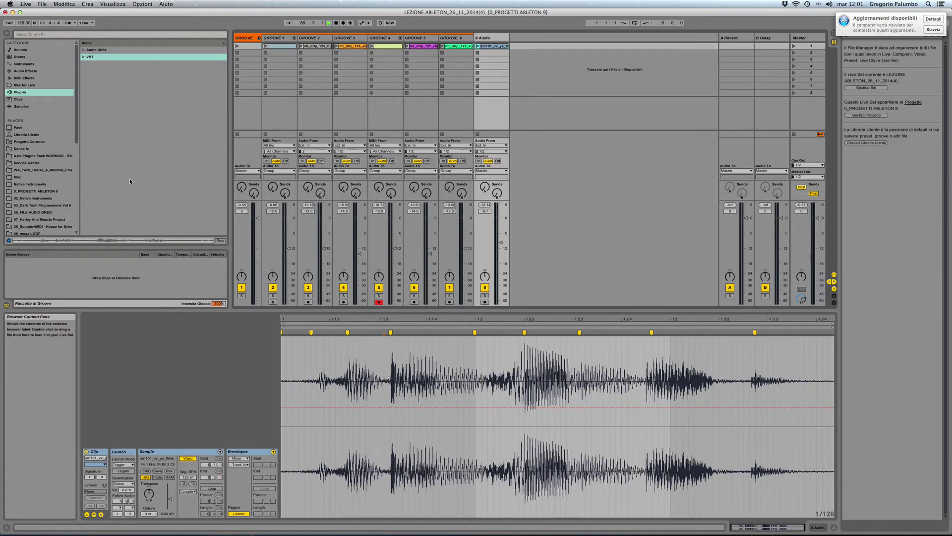
scroll(43, 163, "down", 8)
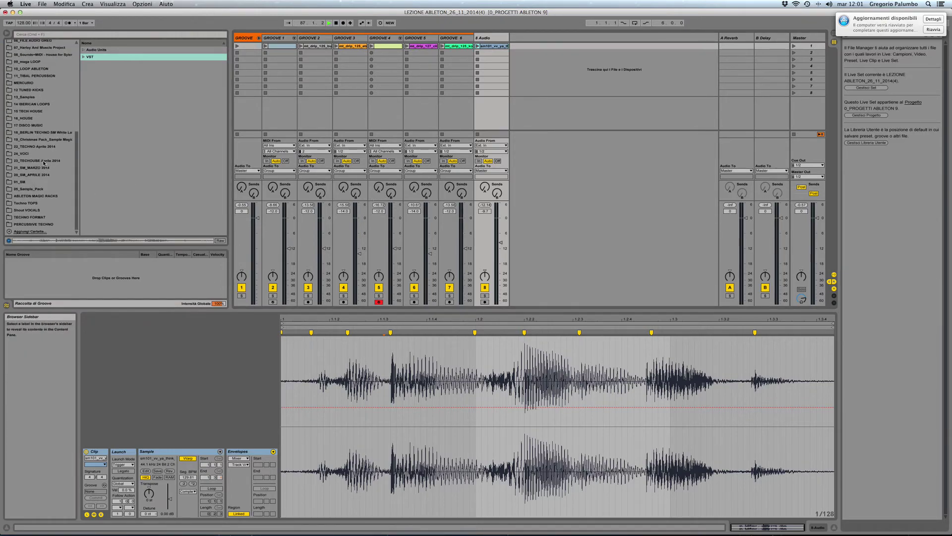
left_click(11, 204)
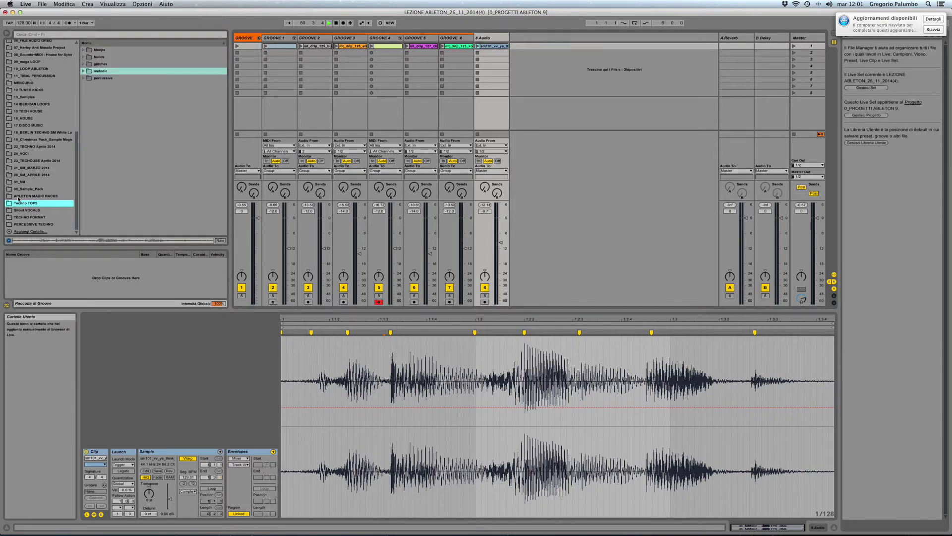
left_click(20, 182)
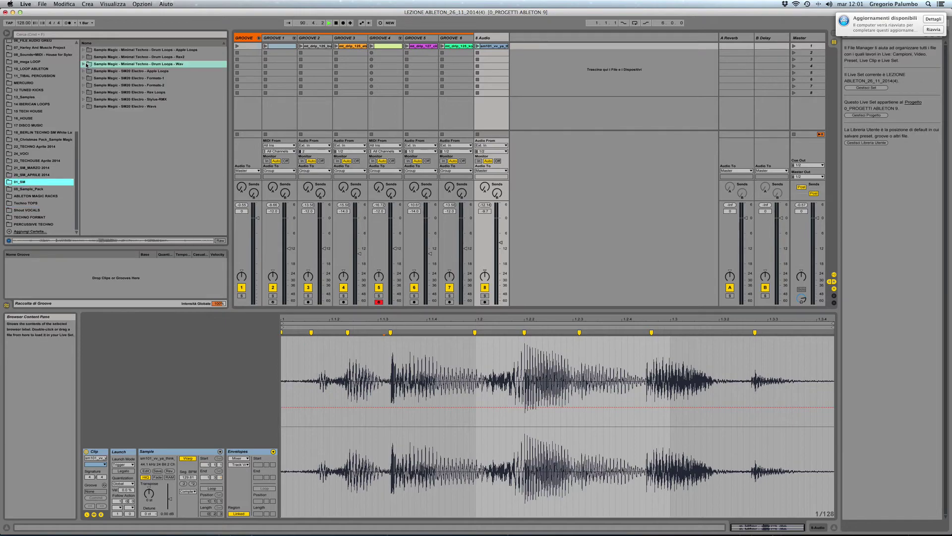
left_click(84, 64)
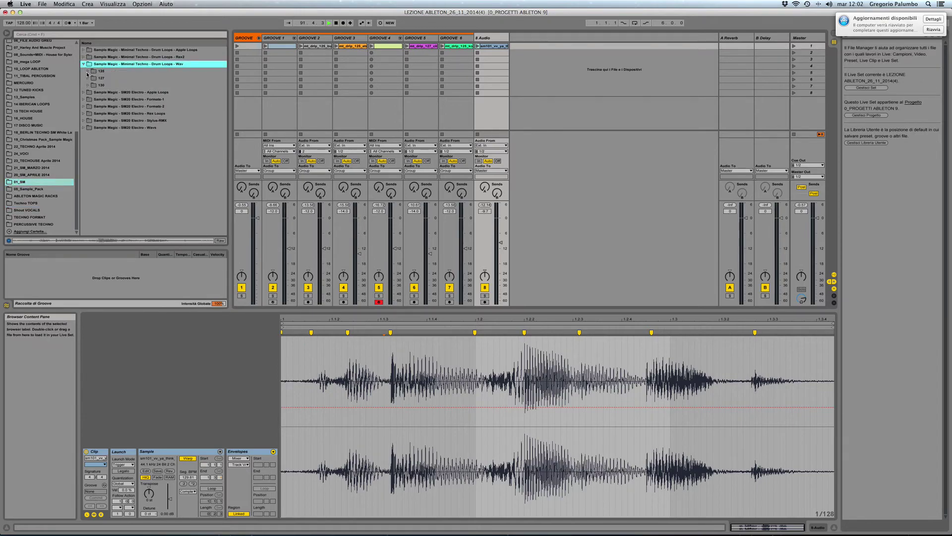
left_click(87, 71)
Step: Audition loops in the expanded WAV folder and add the first one to a new audio track after the vocal track
left_click(119, 78)
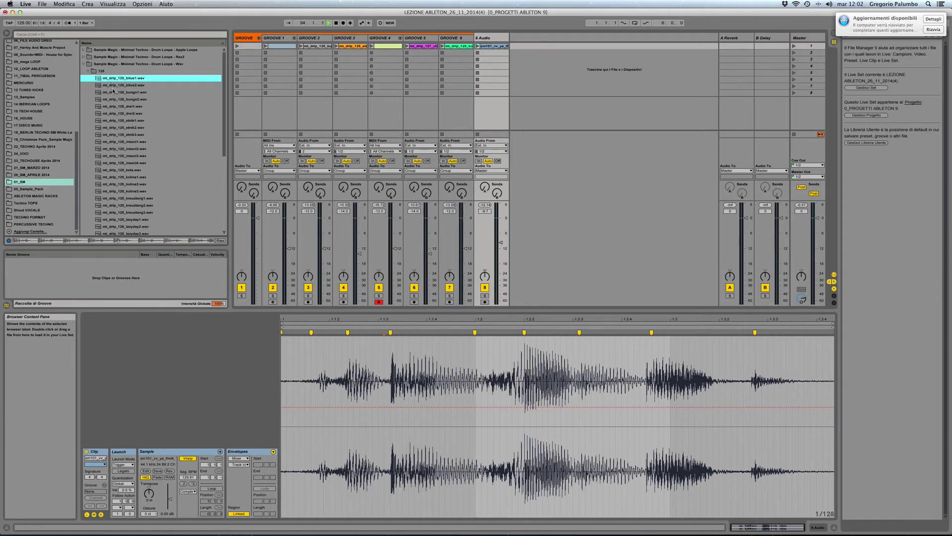
left_click(113, 92)
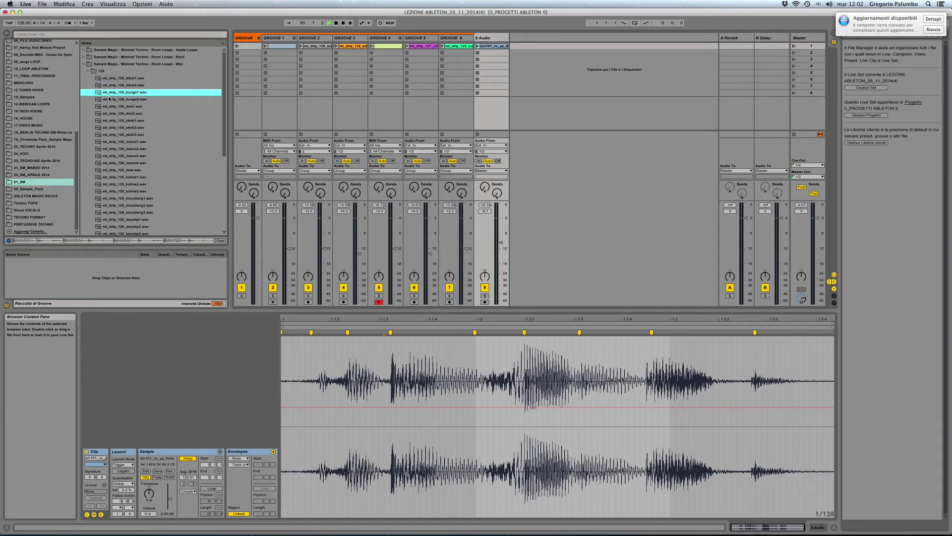
left_click(113, 79)
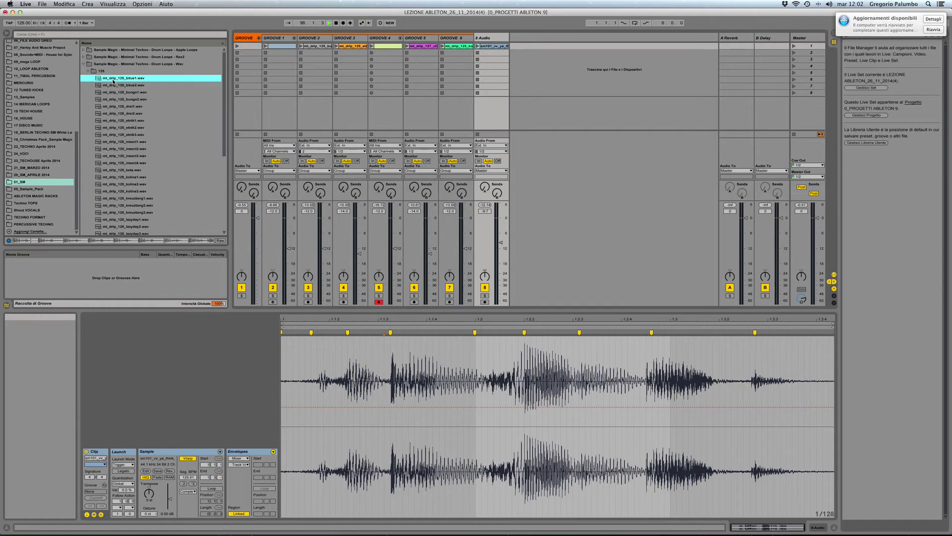
left_click_drag(113, 80, 468, 58)
left_click_drag(523, 46, 524, 48)
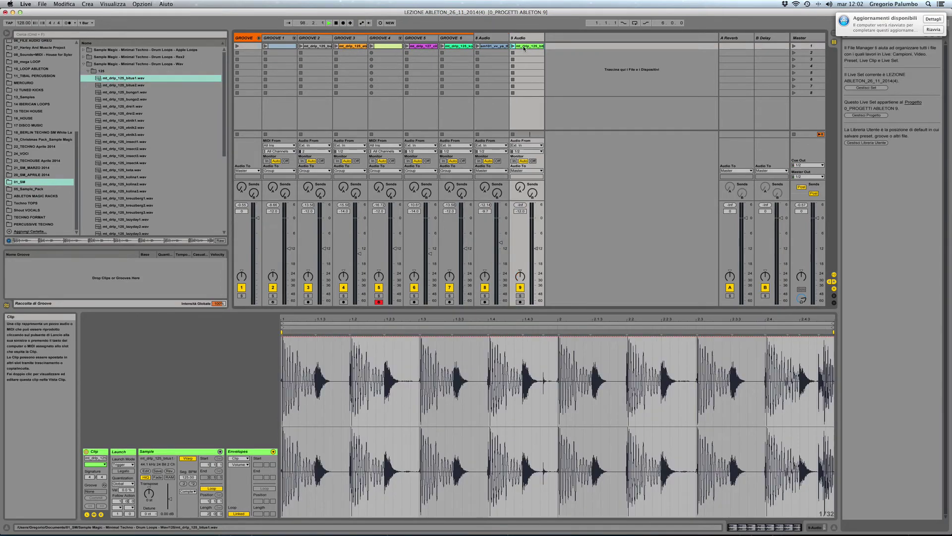
Step: Quantize the new drum loop on the 9 Audio track to the current grid at 100% intensity
right_click(336, 334)
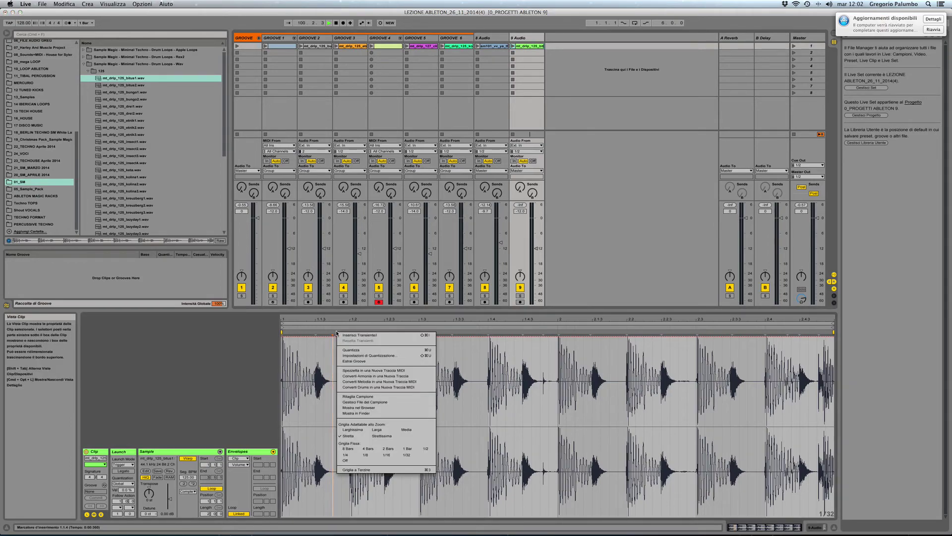
left_click(347, 355)
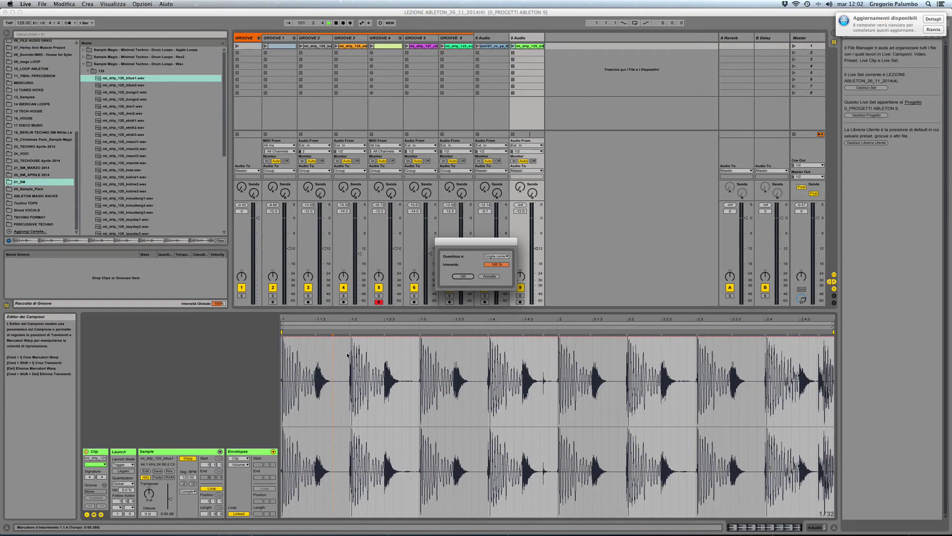
left_click(463, 275)
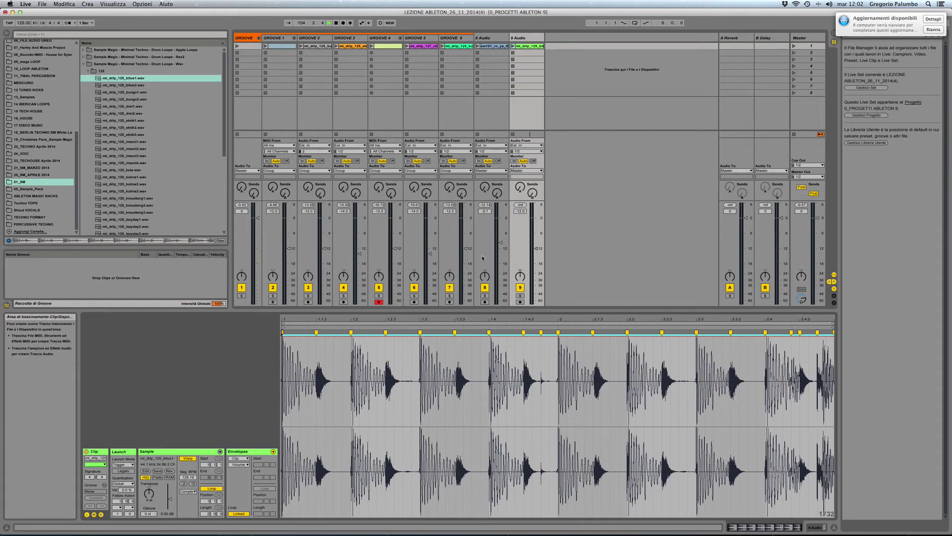
Step: Compare the quantize and transient commands available for the GROOVE 6 clip and the quantized 9 Audio loop
left_click(456, 45)
right_click(336, 335)
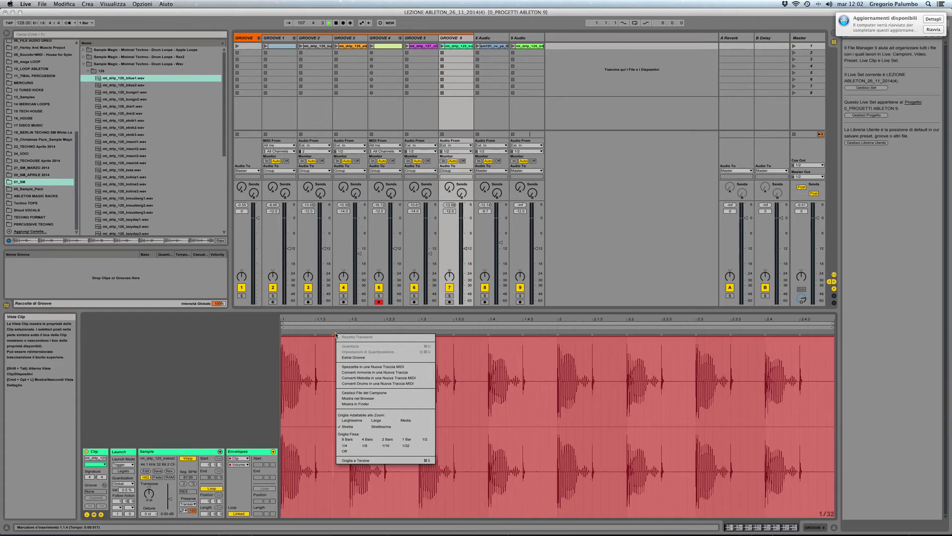
right_click(331, 340)
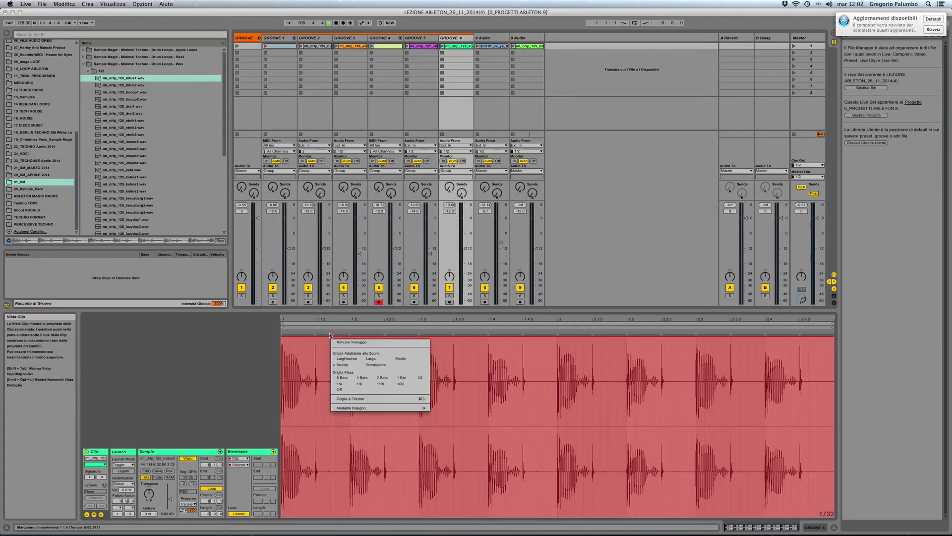
right_click(330, 333)
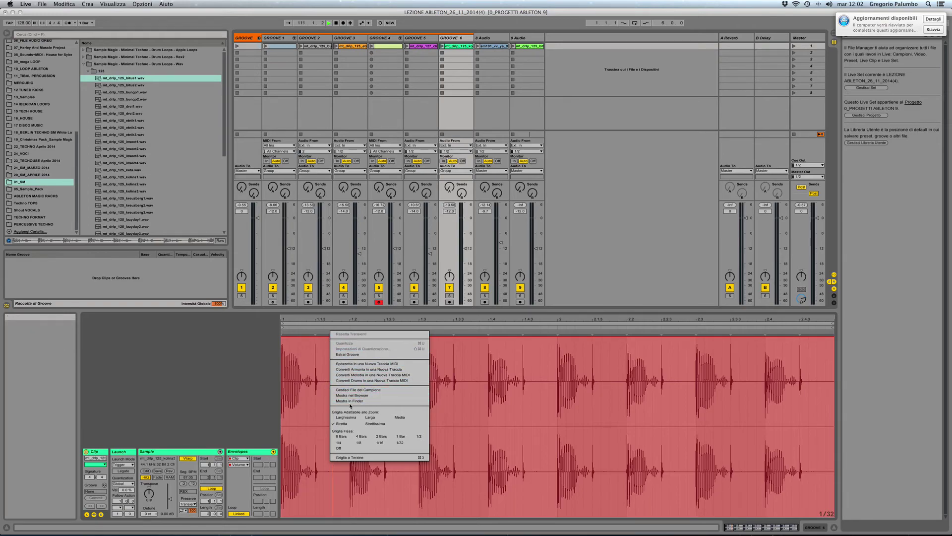
key("Escape")
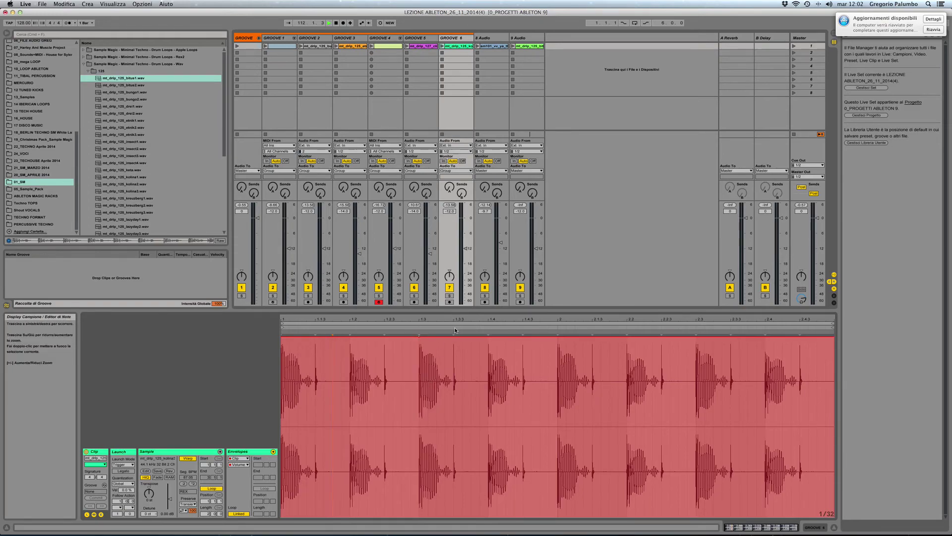
left_click(519, 37)
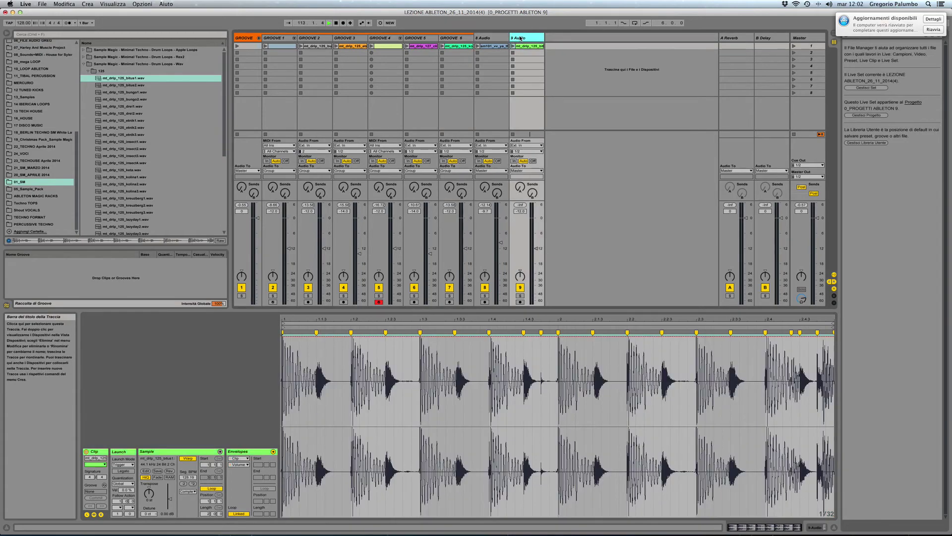
right_click(378, 334)
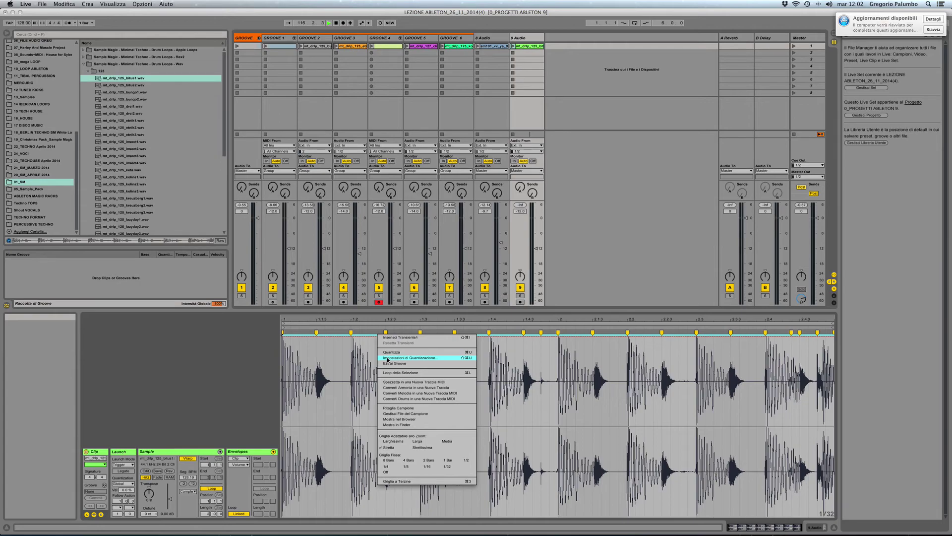
left_click(315, 332)
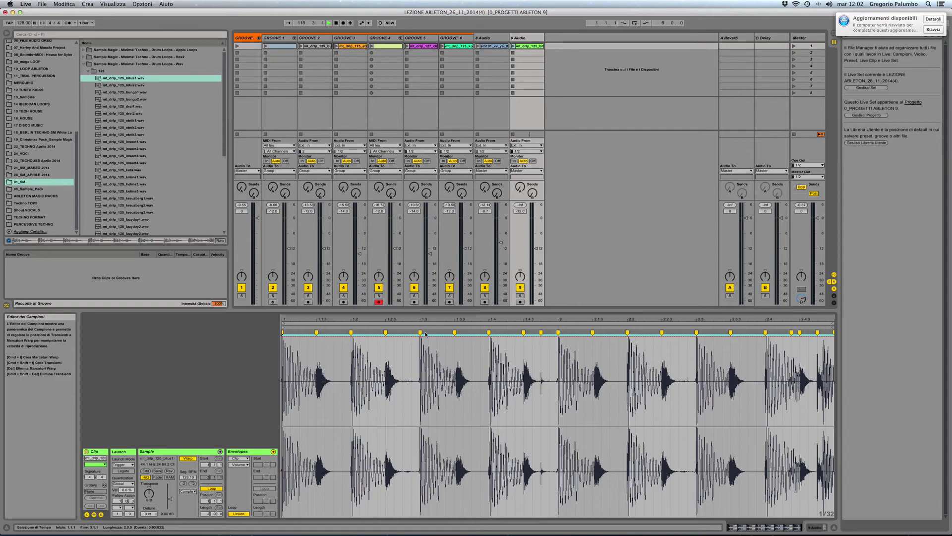
Step: Solo the 9 Audio track and launch its drum loop
left_click(520, 295)
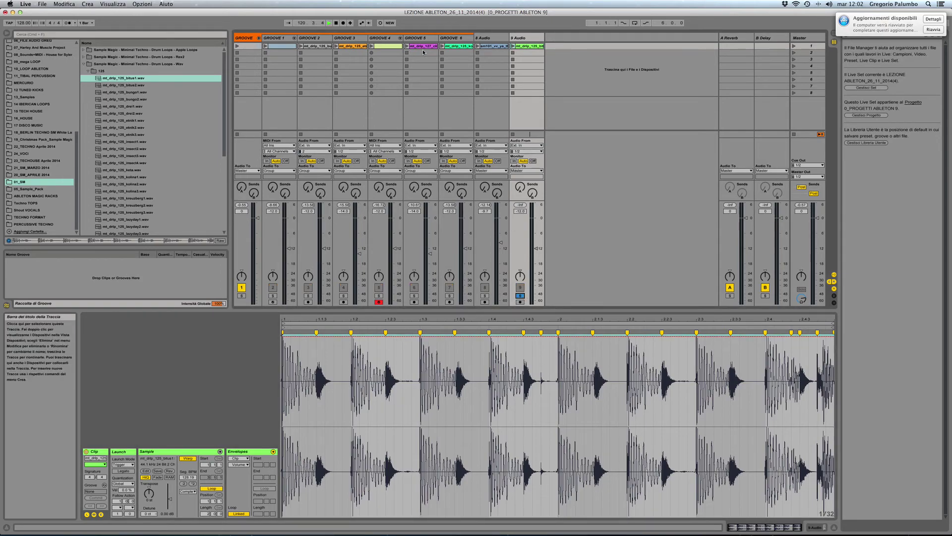
left_click(512, 46)
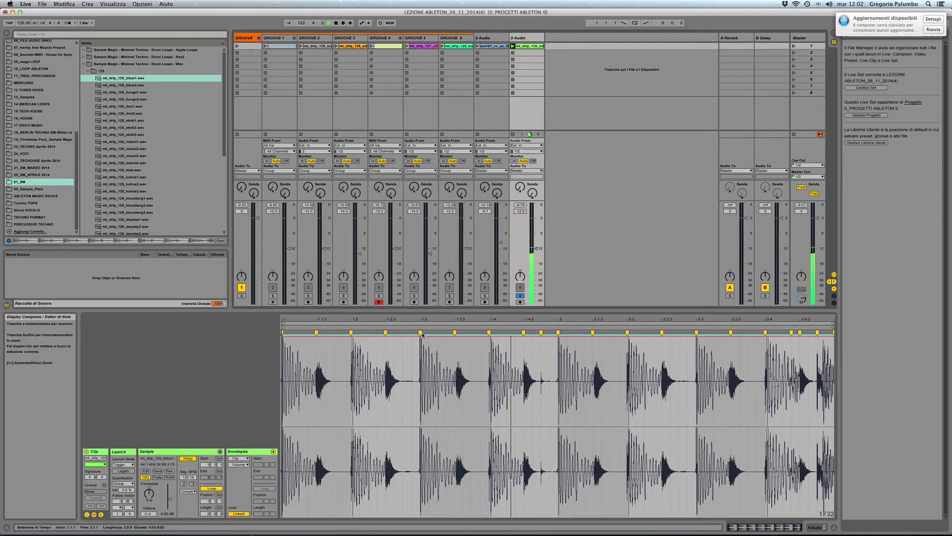
Step: Try the loop's 1.3 warp marker at an earlier and a later grid position and return it to 1.3
left_click_drag(421, 332, 387, 332)
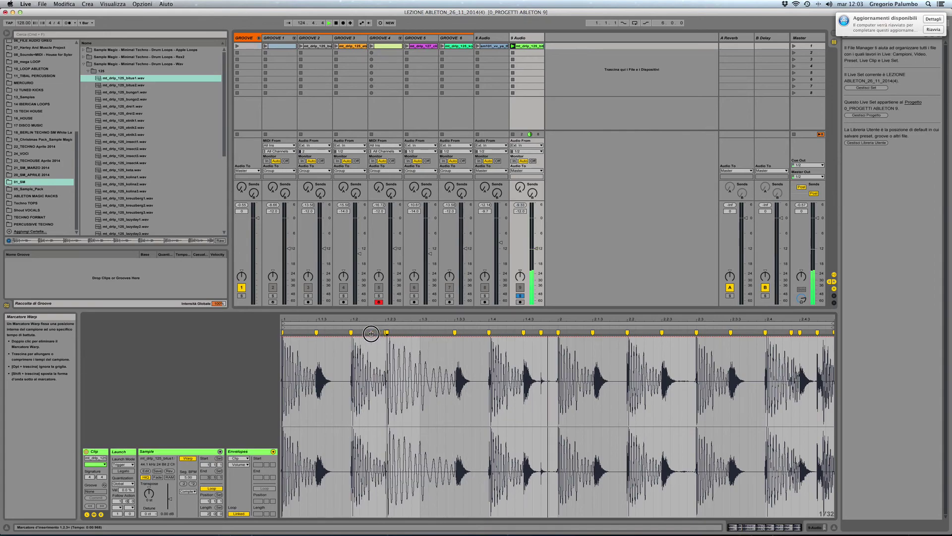
left_click_drag(371, 334, 477, 337)
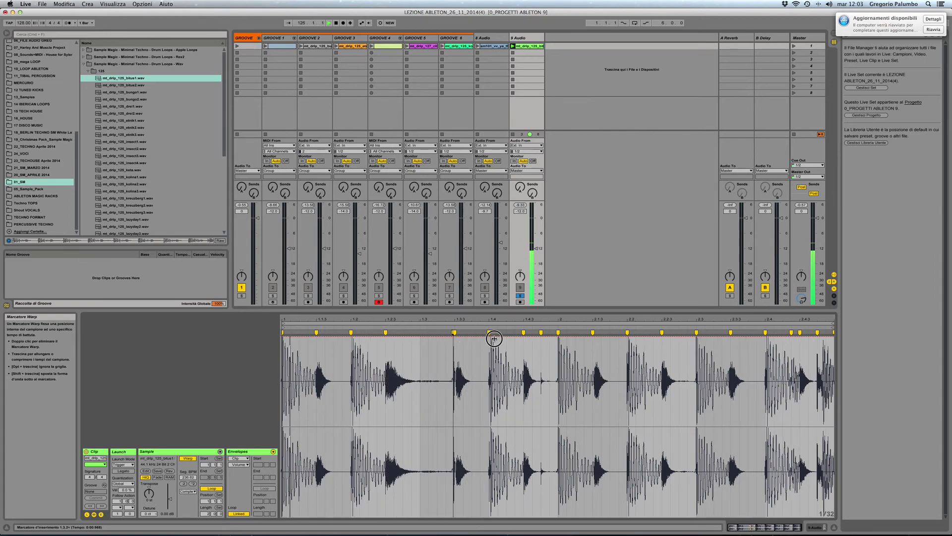
left_click_drag(454, 333, 420, 334)
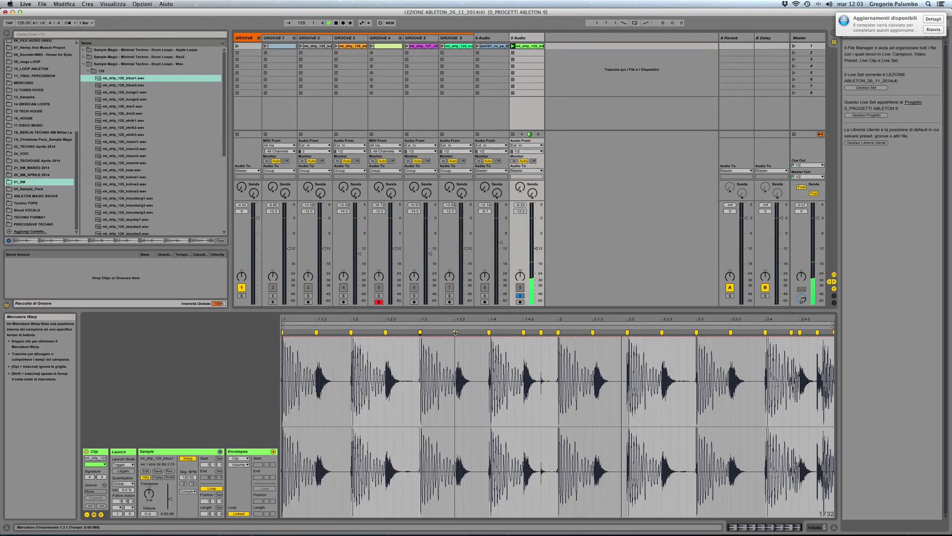
Step: Turn on the metronome and delete the loop's warp marker at 1.3.3
left_click(68, 22)
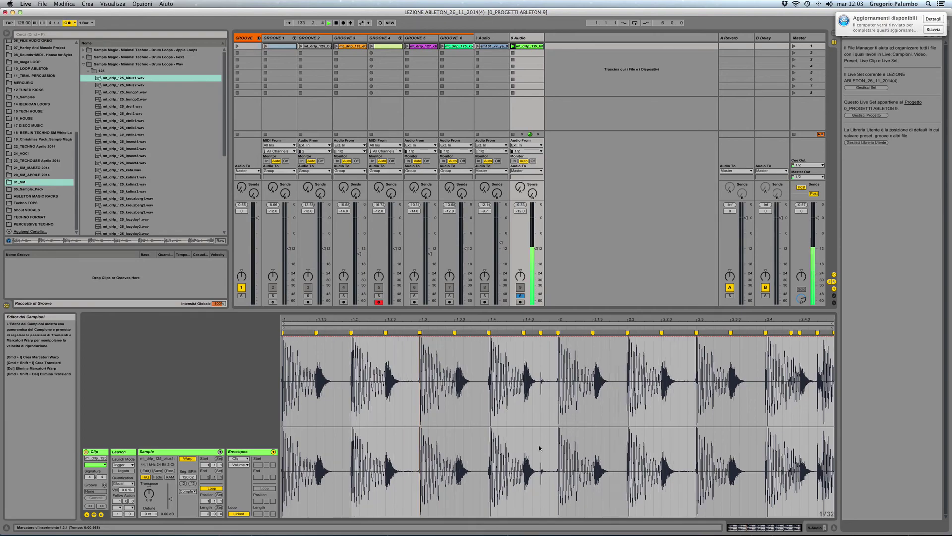
left_click(453, 333)
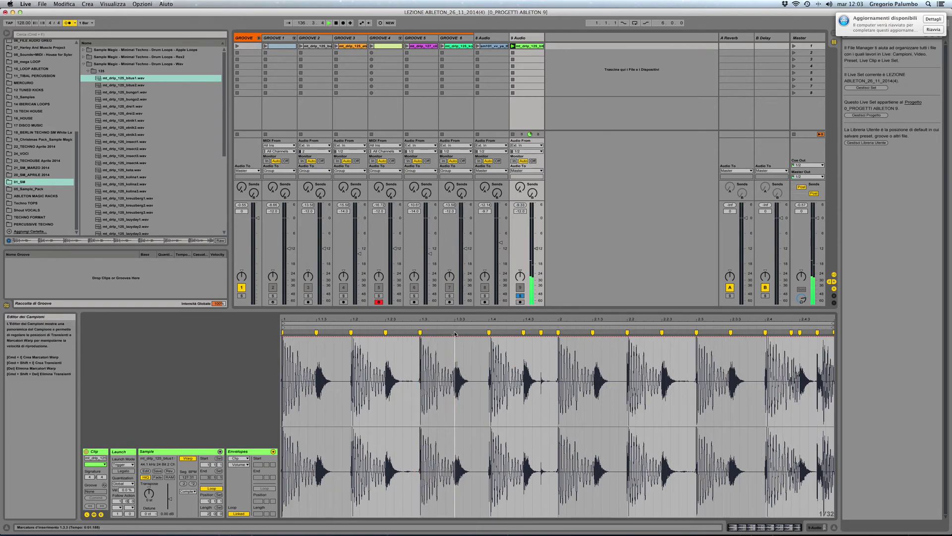
Step: Try warping the hit at 1.3.3 onto beat 1.4 and undo the warp marker's move and insertion
left_click_drag(453, 332, 494, 337)
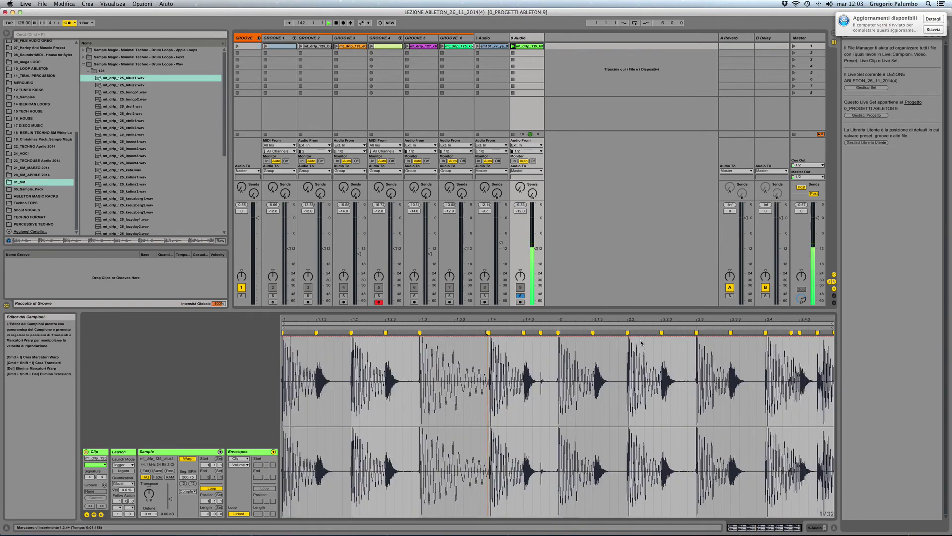
left_click(64, 4)
left_click(76, 16)
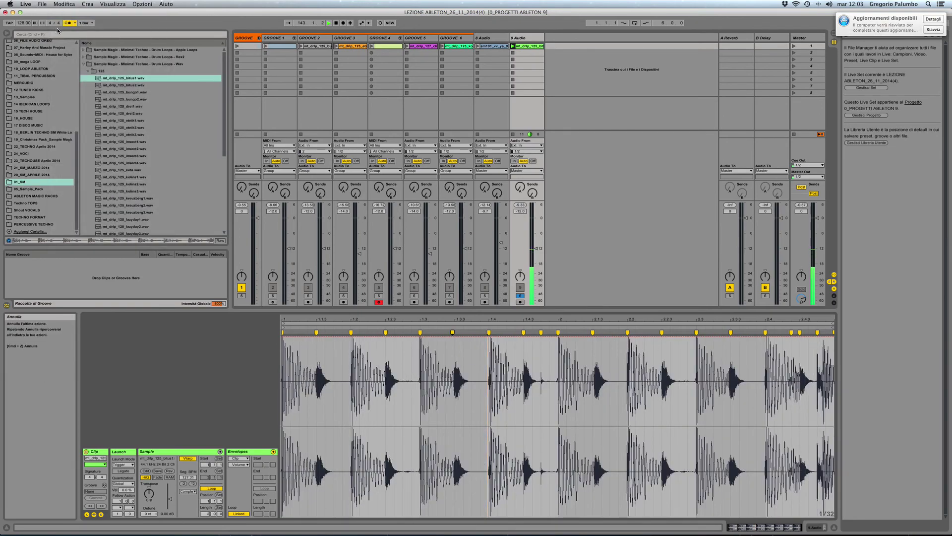
left_click(64, 4)
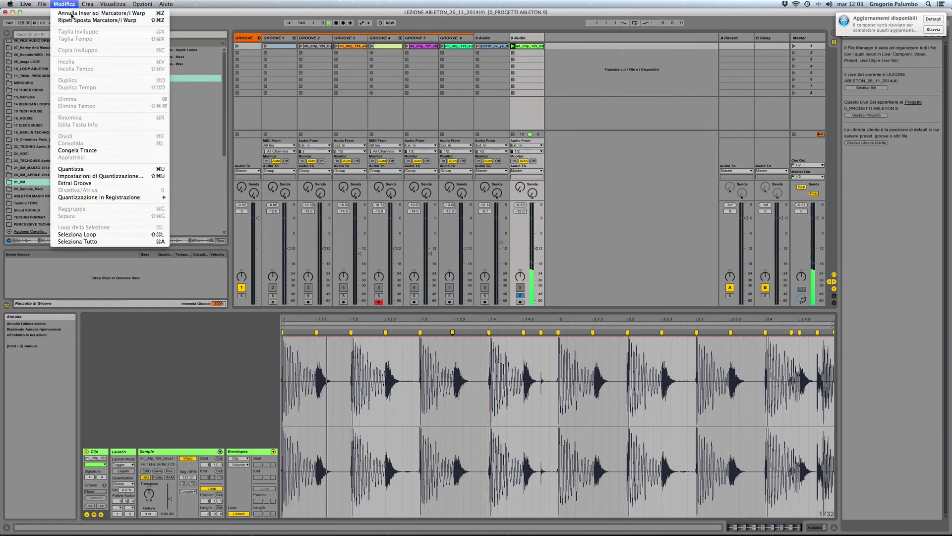
left_click(64, 4)
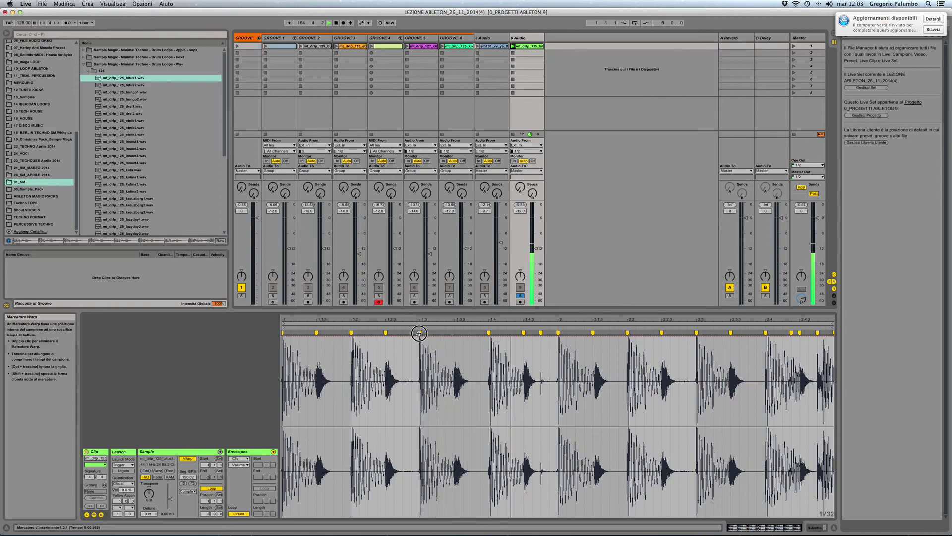
Step: Try the 1.3 warp marker at 1.2.3 with the loop ending at 1.4, and return the marker to 1.3
left_click_drag(419, 333, 373, 334)
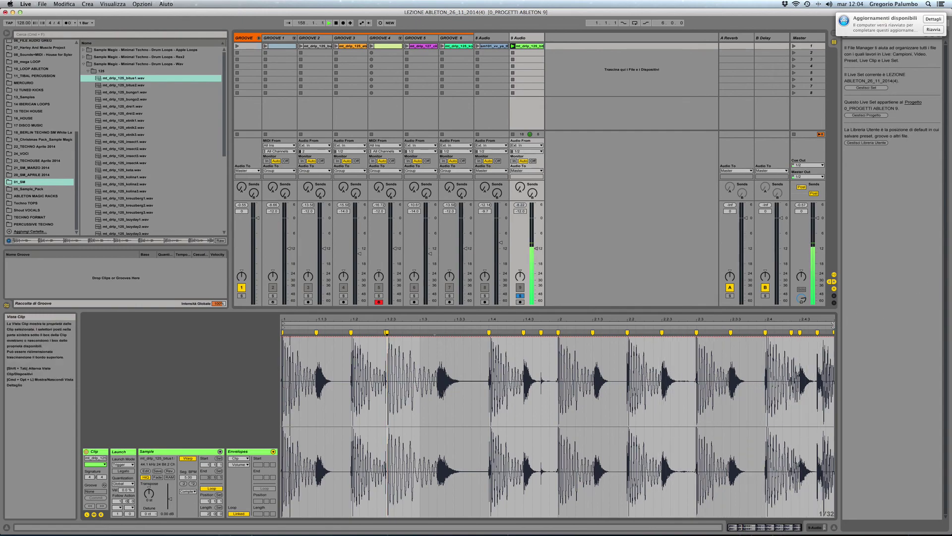
left_click_drag(834, 325, 489, 325)
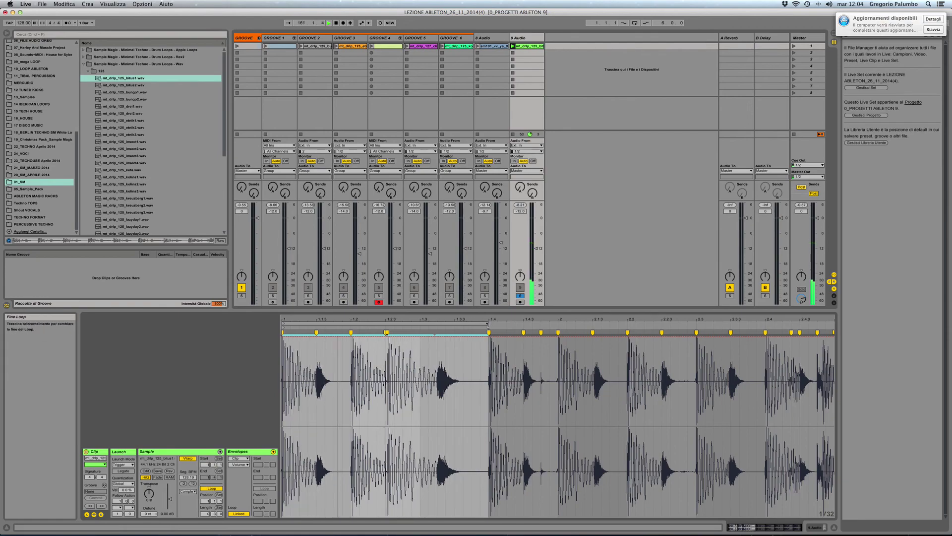
left_click_drag(387, 332, 420, 332)
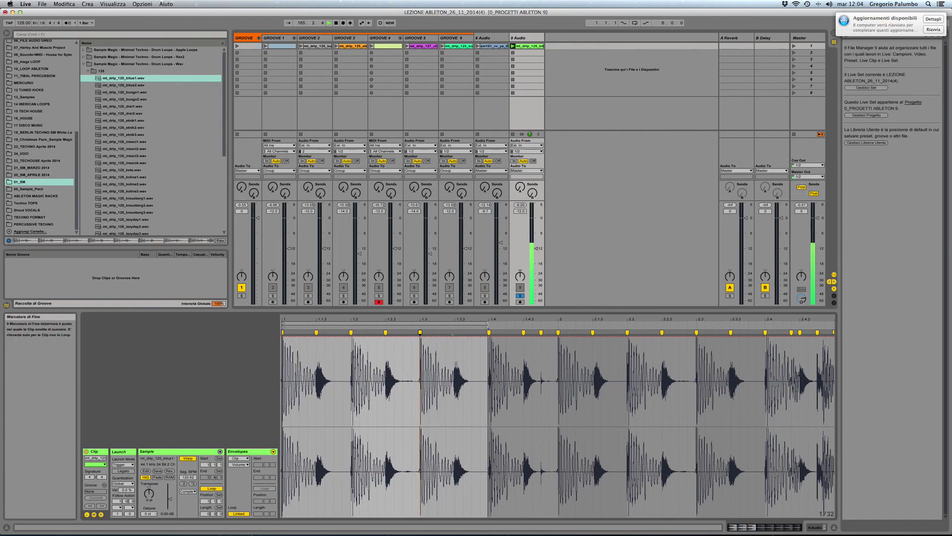
Step: Set the loop end to the start of bar 2 and move the warp marker there slightly later, past the loop end
left_click_drag(491, 326, 556, 328)
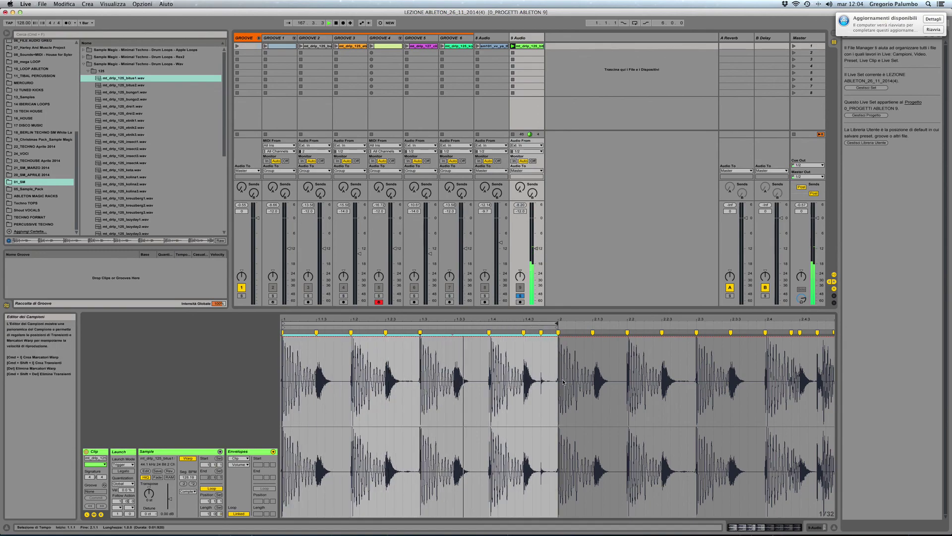
left_click_drag(567, 320, 568, 320)
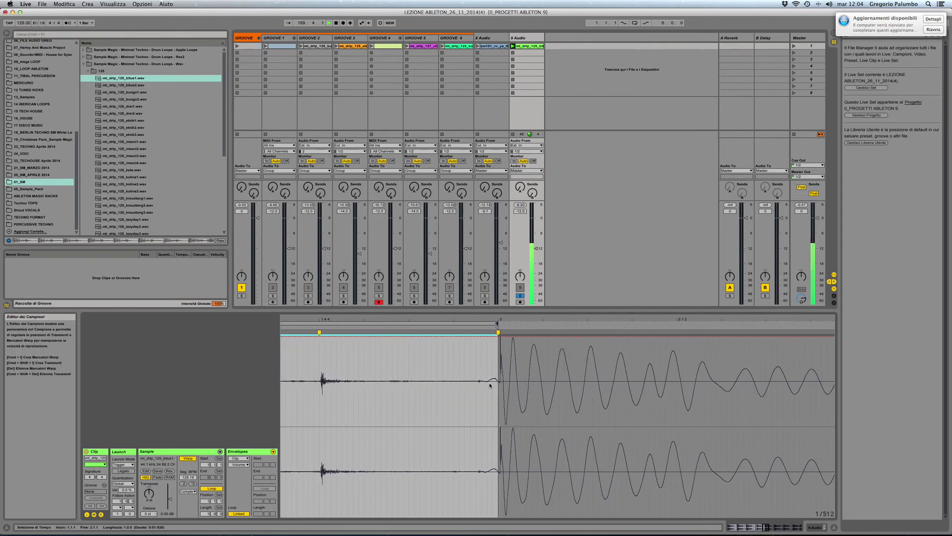
left_click_drag(498, 331, 625, 337)
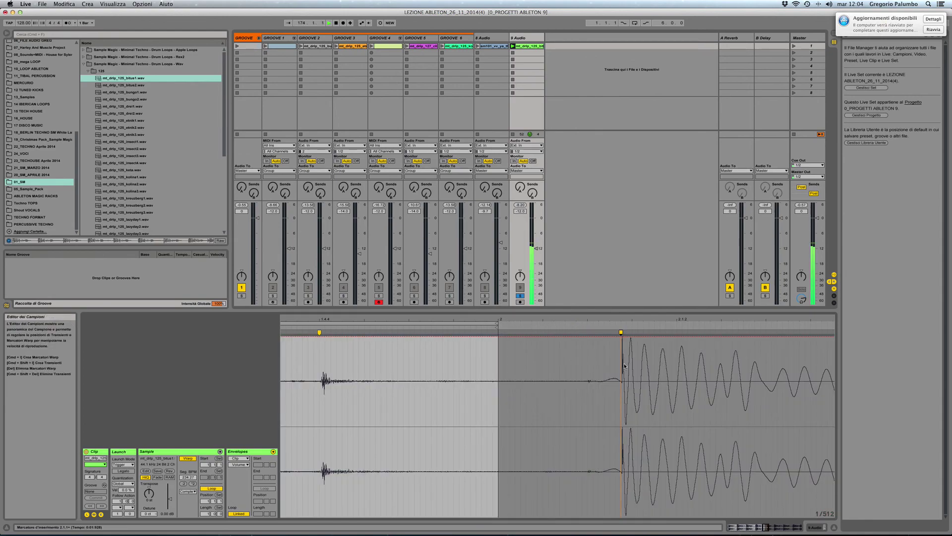
key("minus")
key("minus")
key("minus")
key("minus")
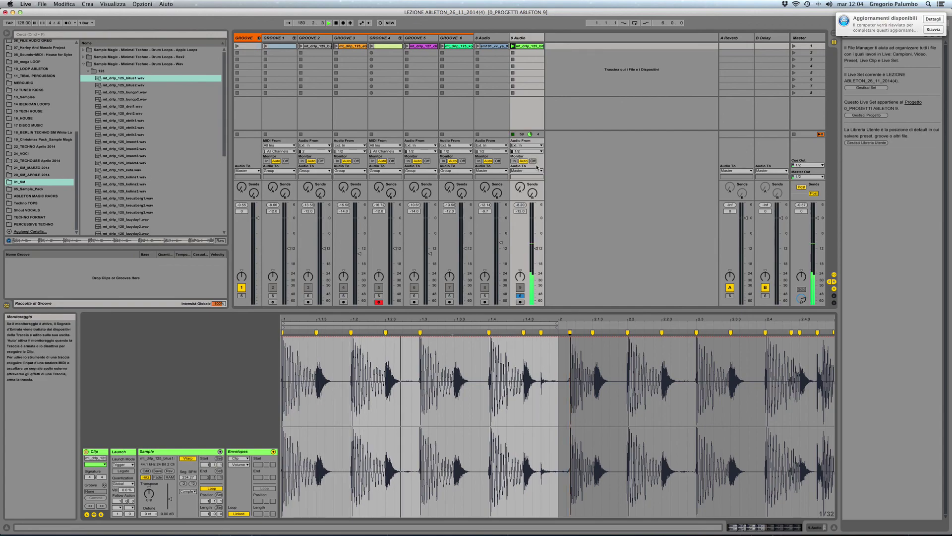
Step: Stop playback and turn off solo on the 9 Audio track
left_click(336, 23)
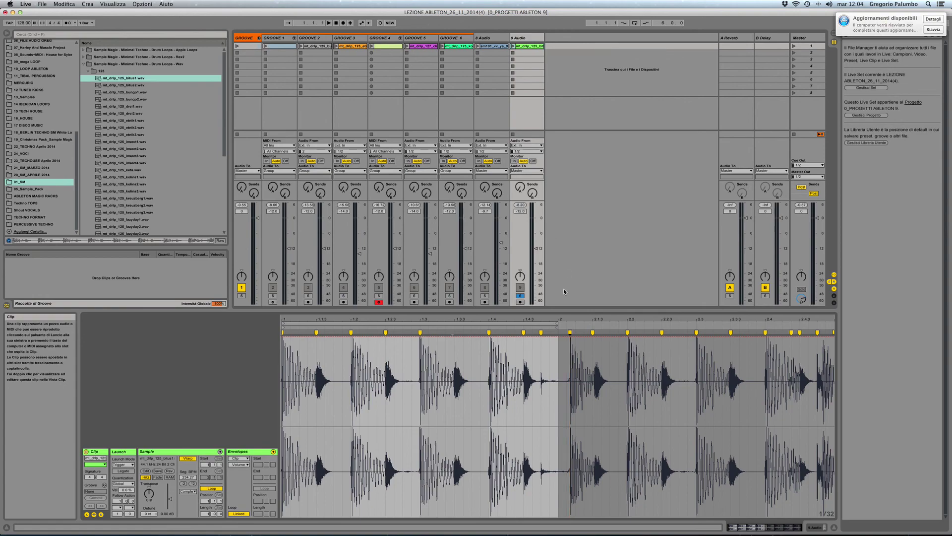
left_click(520, 296)
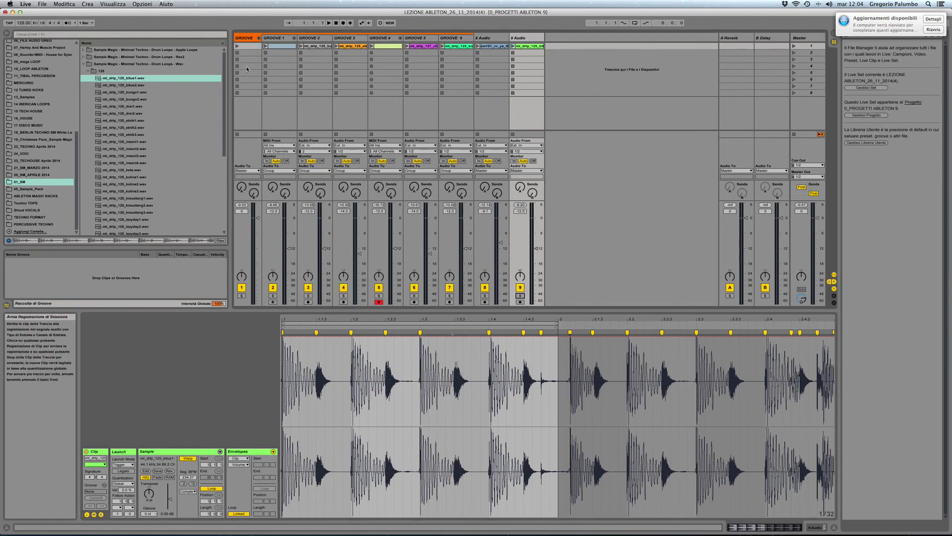
mouse_move(687, 521)
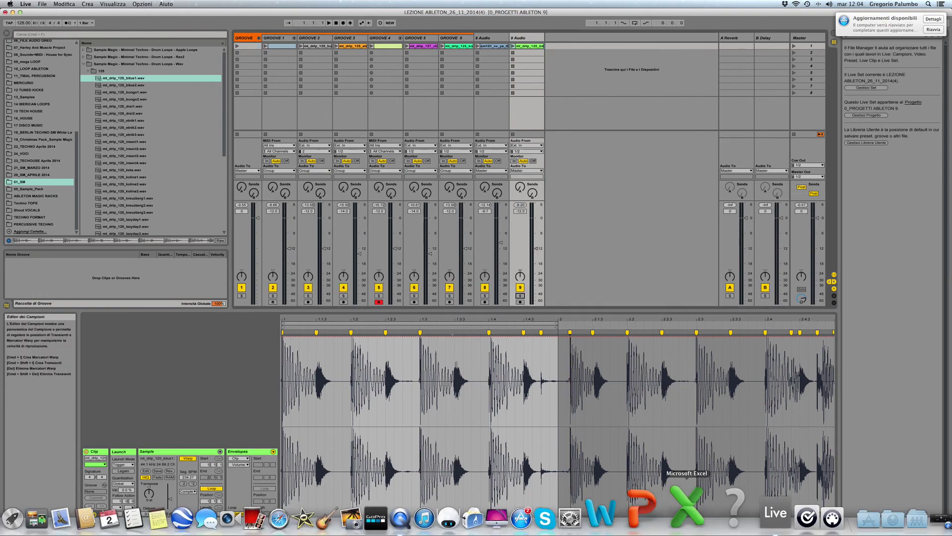